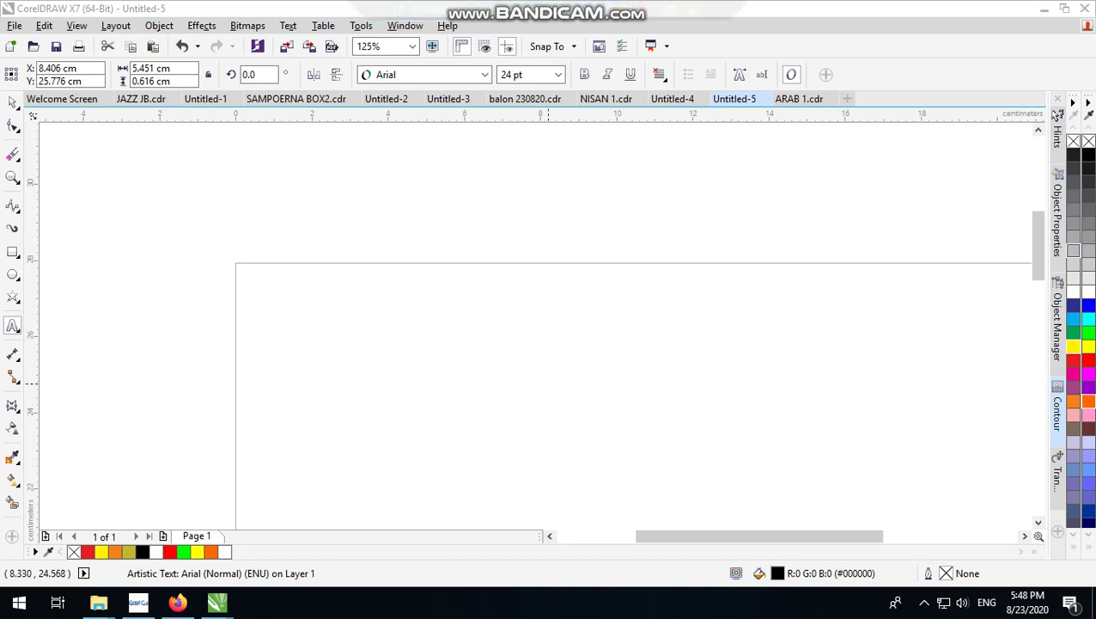
Add a text object reading 'DUNIA', with 'Balap 120m' on the next line.
scroll(612, 354, "up", 3)
scroll(465, 307, "down", 3)
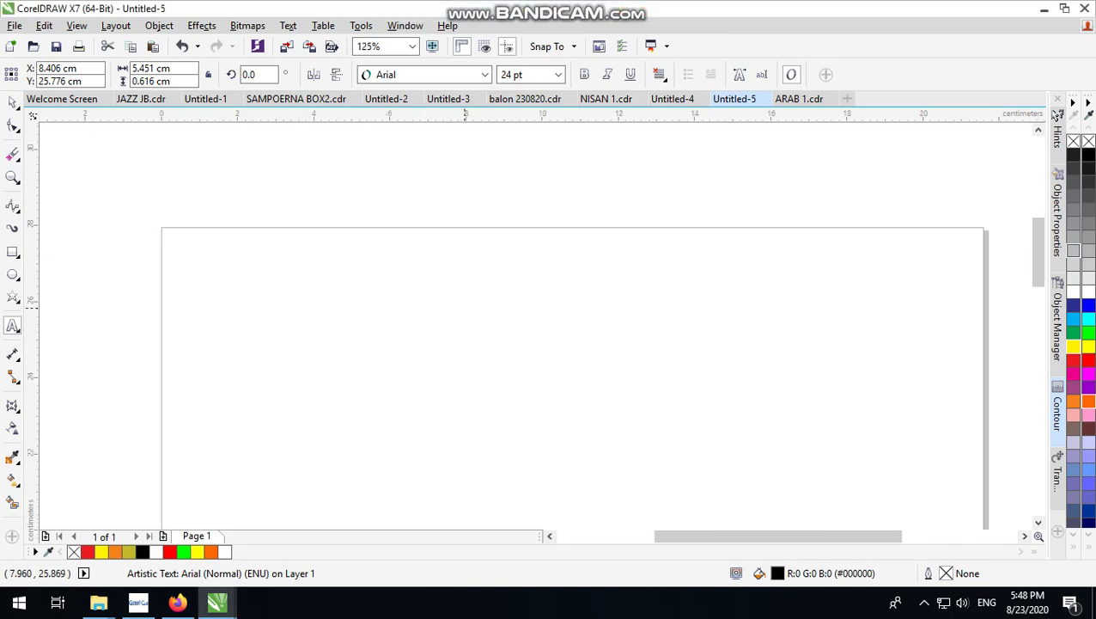
left_click(465, 308)
scroll(476, 296, "up", 3)
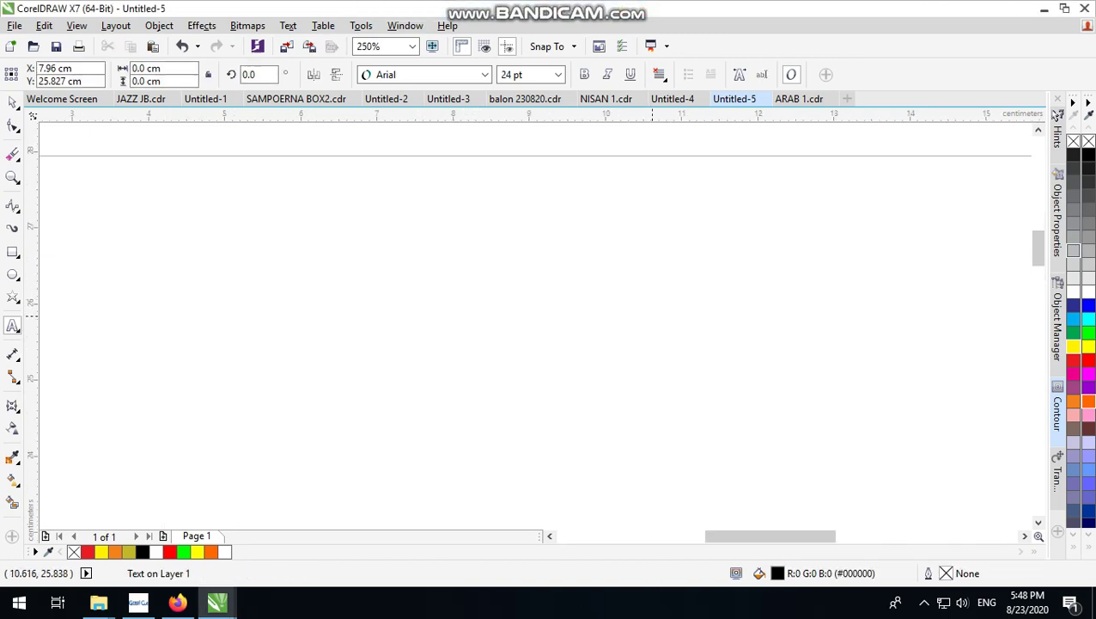
type("DUN")
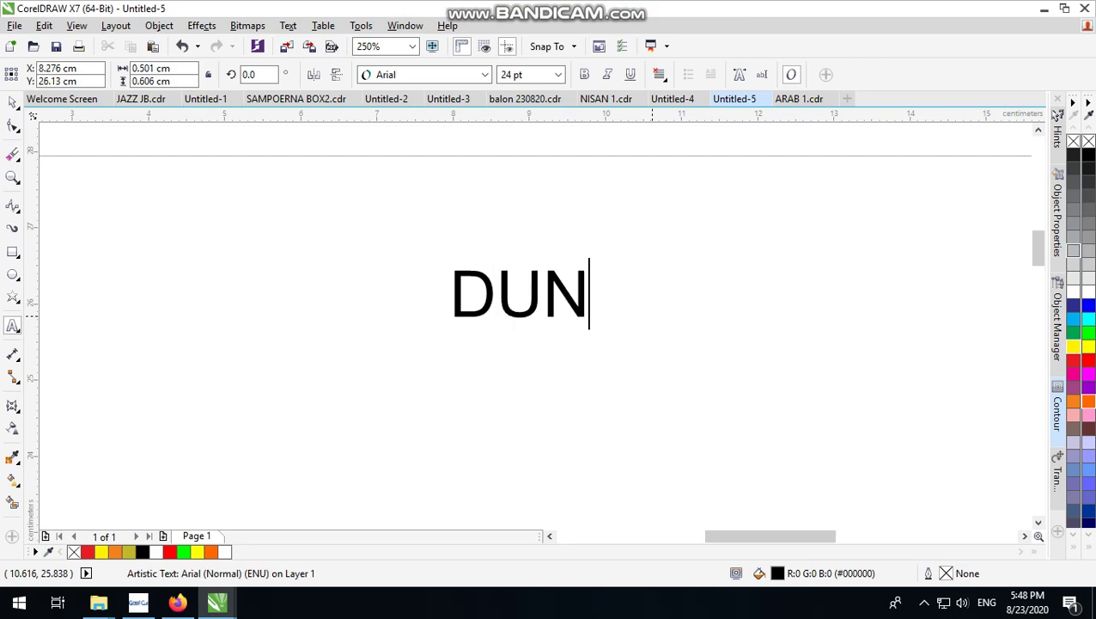
type("IA B")
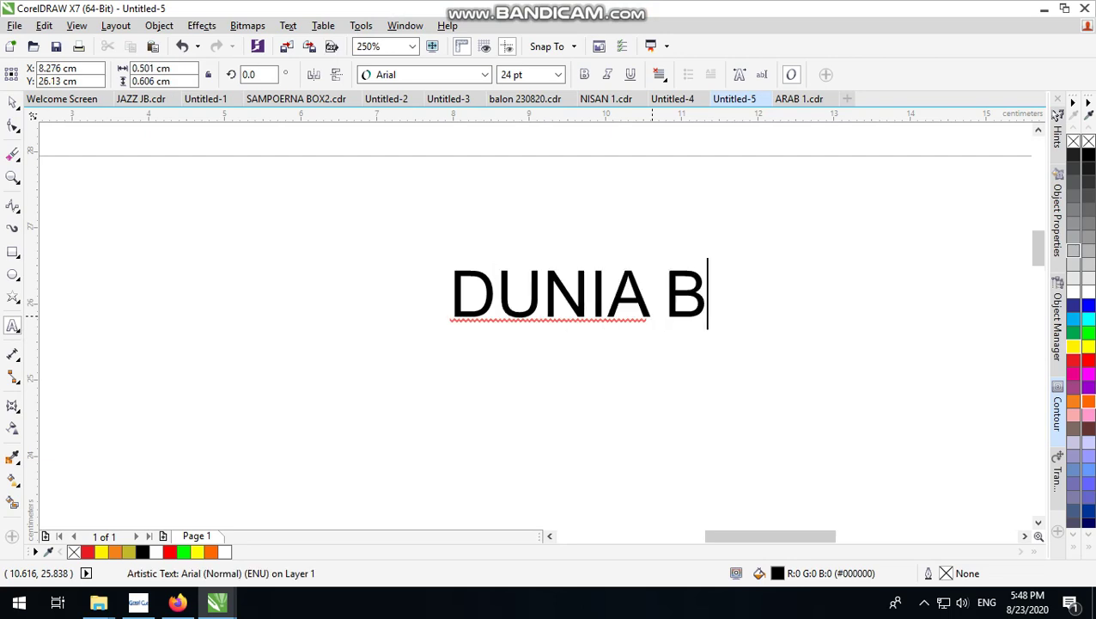
type("alap ")
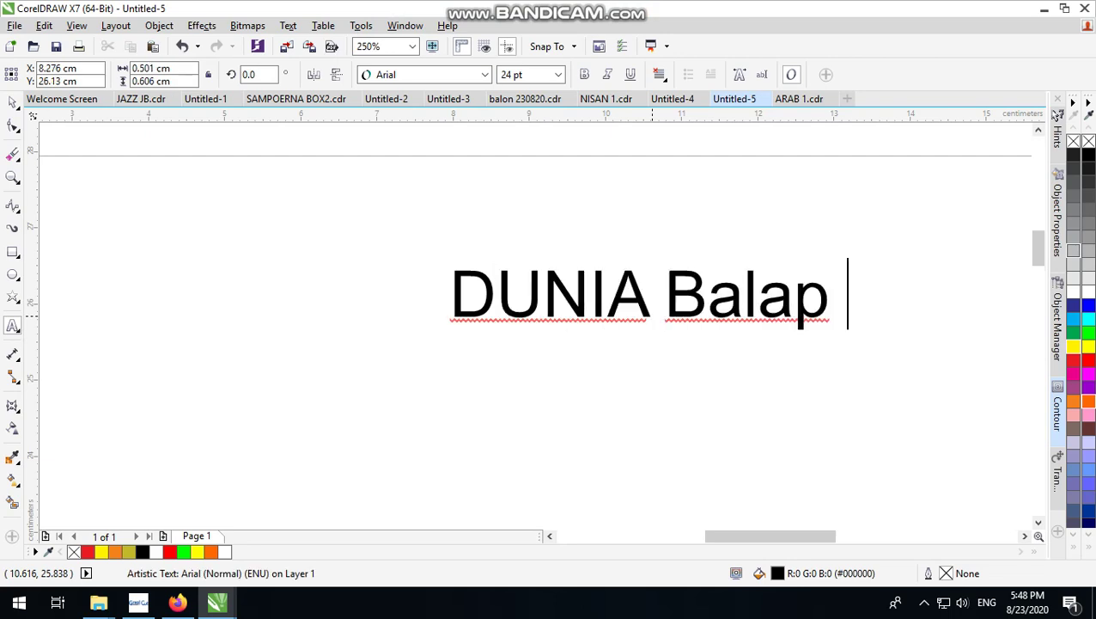
type("120")
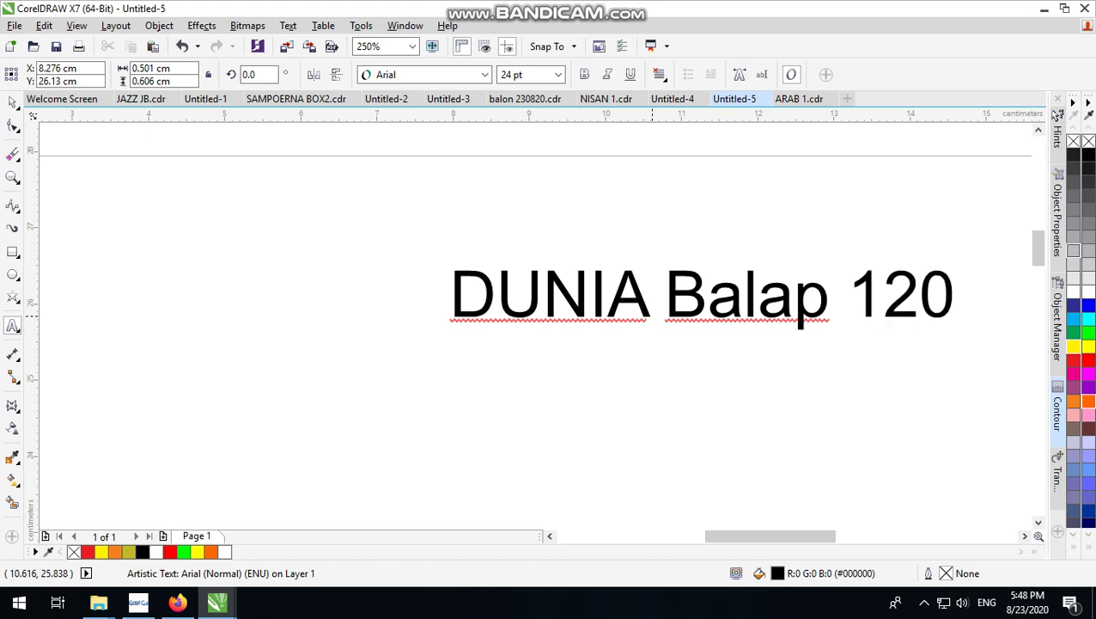
type("m")
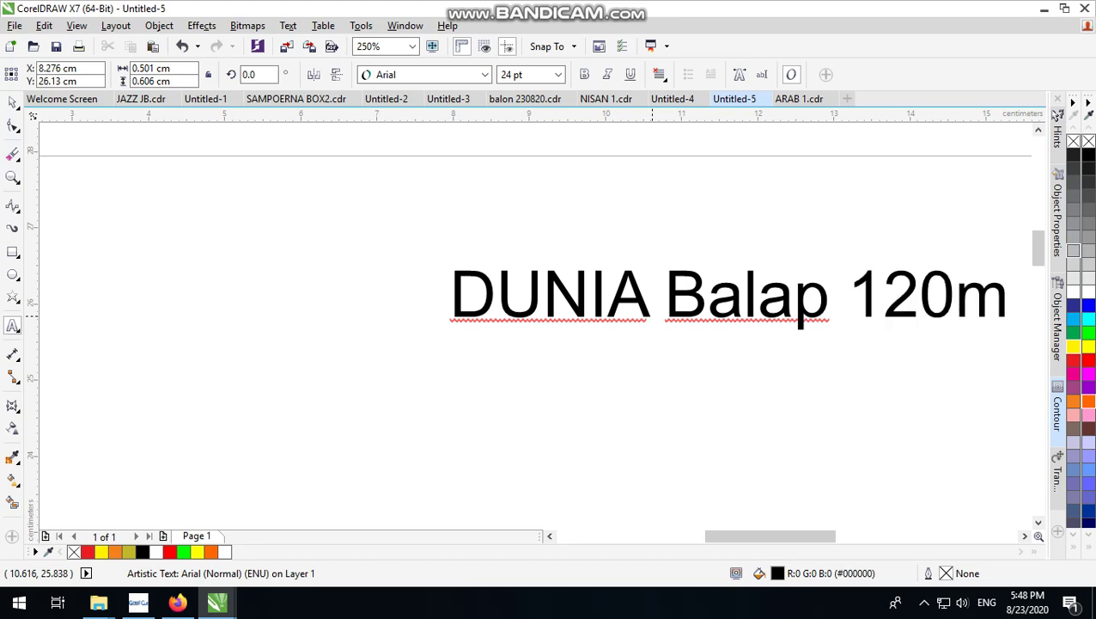
left_click(651, 294)
key("Return")
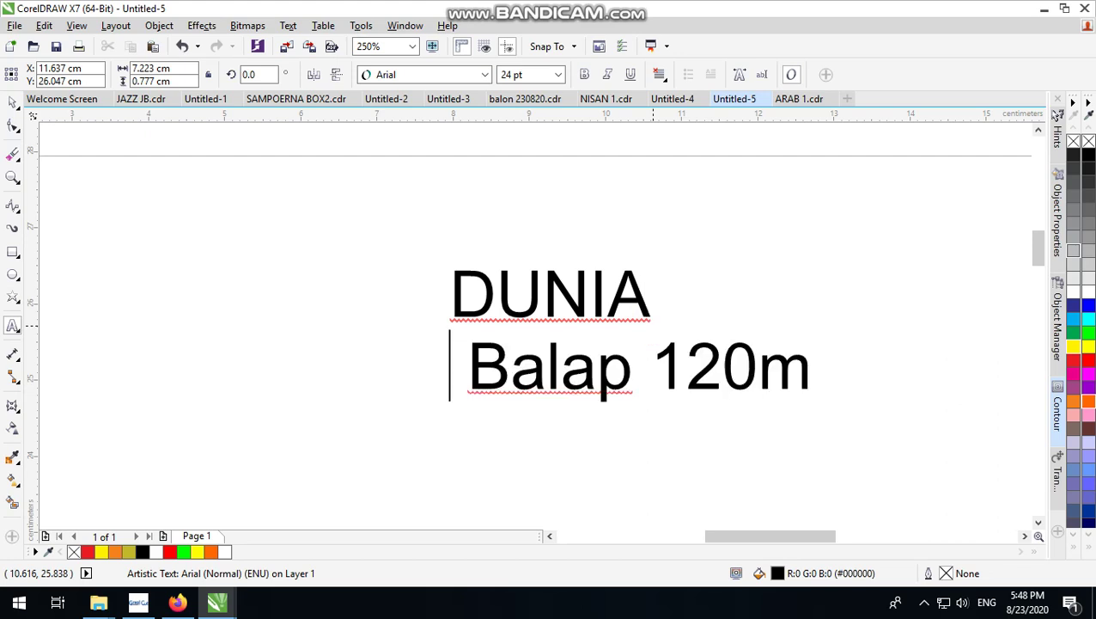
key("ctrl+space")
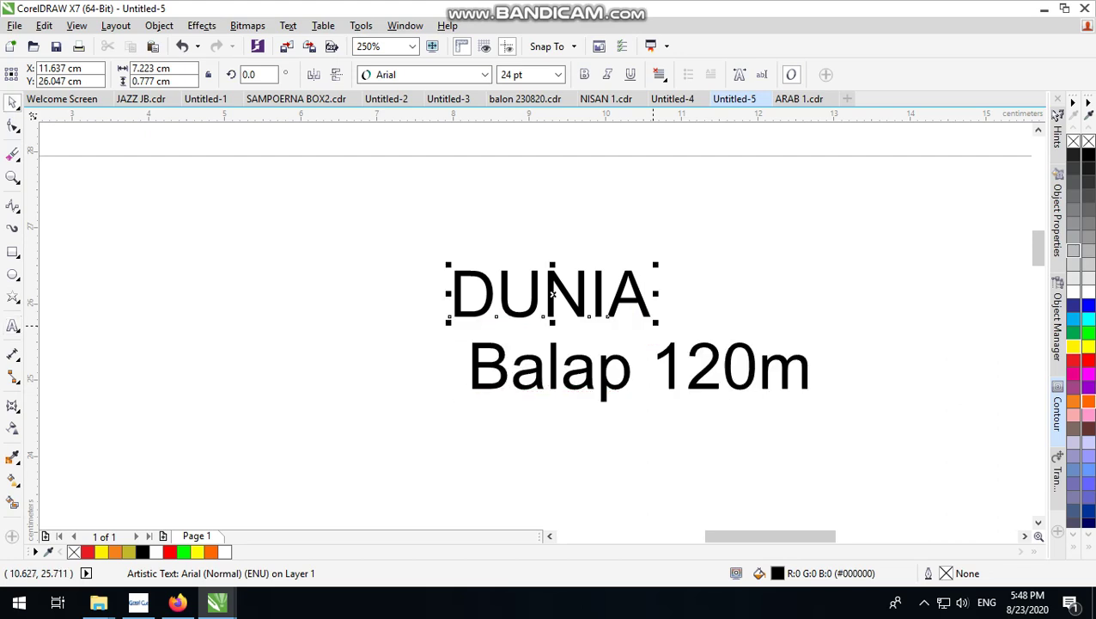
Scale DUNIA up to about 45 pt and place it above the Balap 120m line.
left_click(704, 262)
left_click(613, 301)
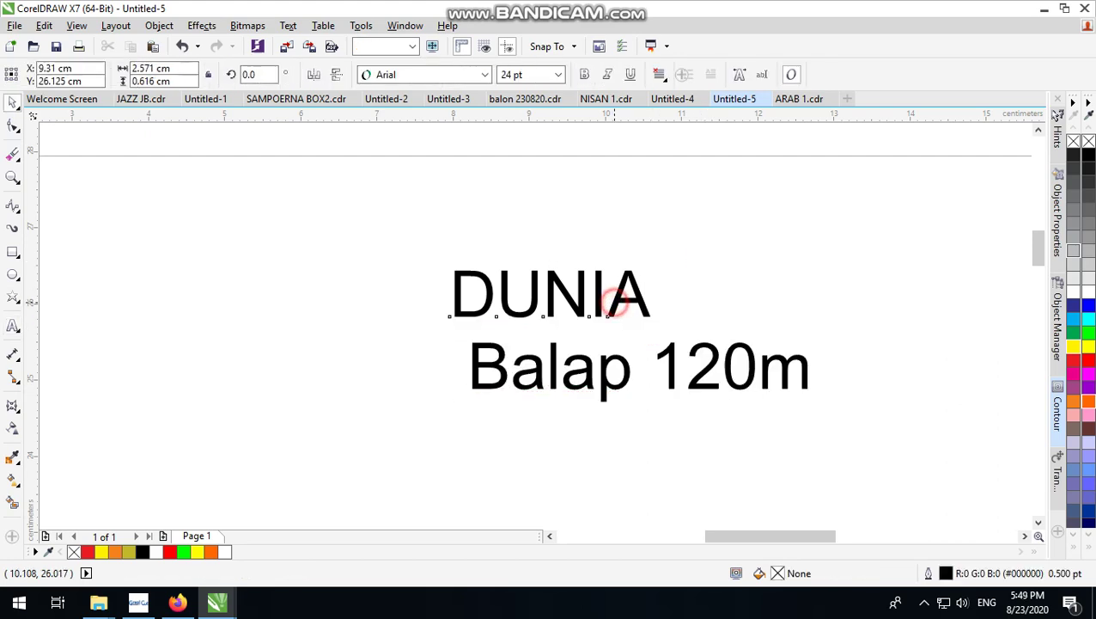
left_click_drag(554, 294, 567, 307)
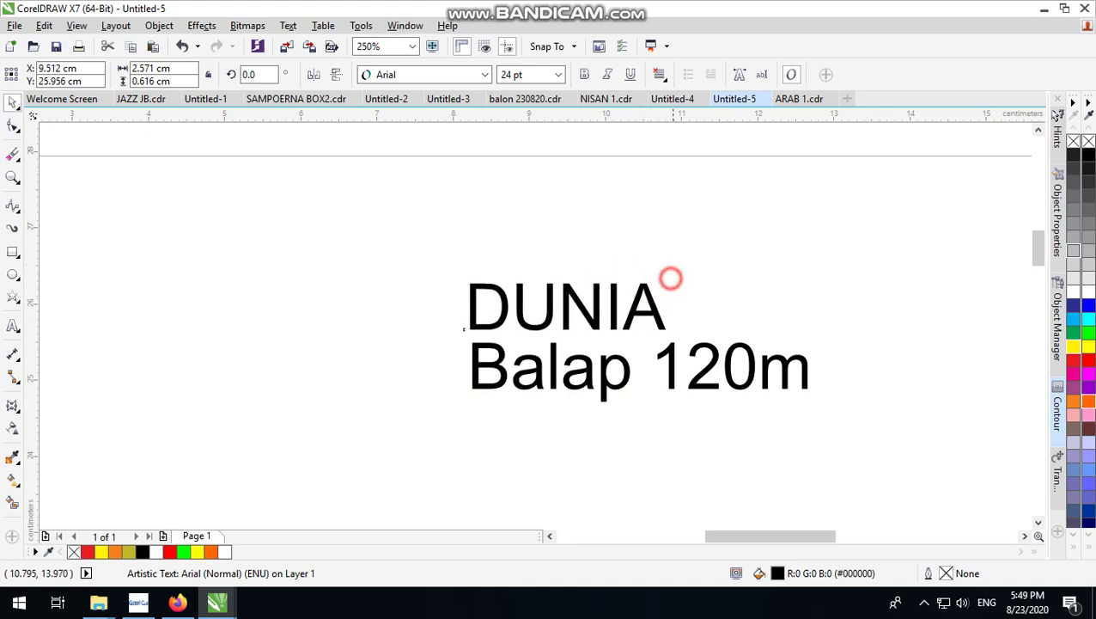
left_click_drag(671, 276, 847, 235)
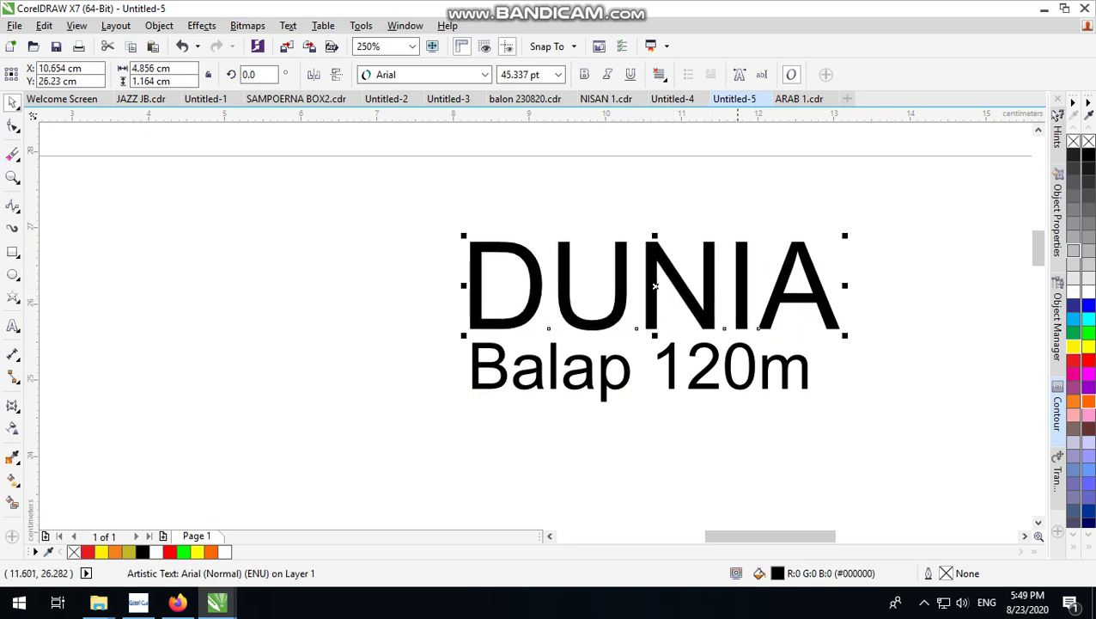
left_click_drag(735, 276, 661, 277)
left_click_drag(578, 283, 574, 284)
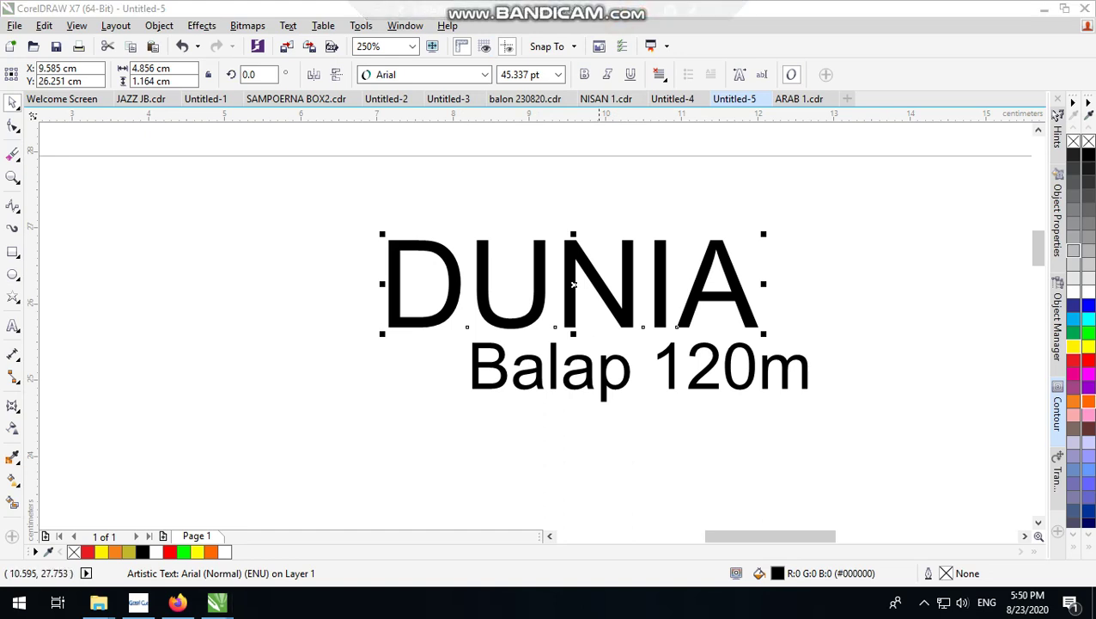
Set DUNIA in the Breakaway font after previewing other fonts.
left_click(465, 75)
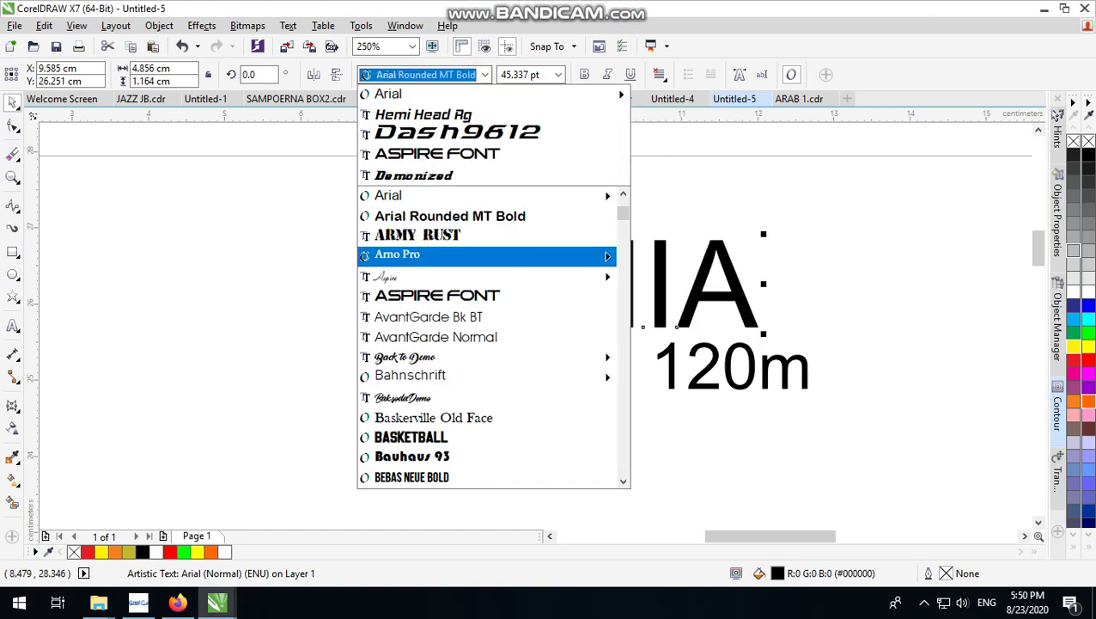
left_click(464, 296)
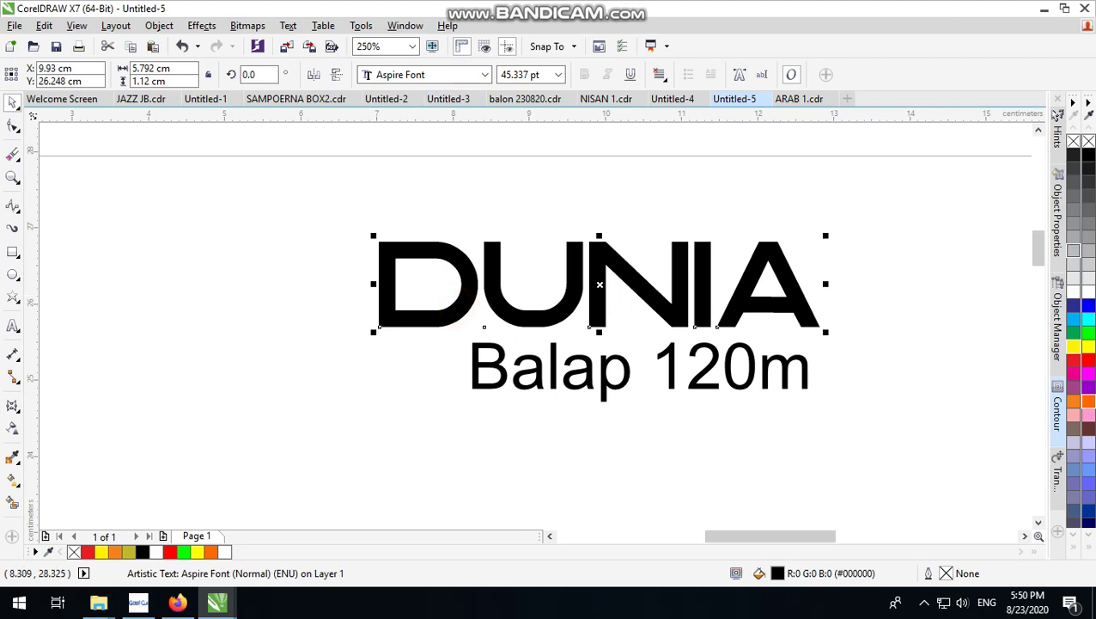
left_click(465, 75)
key("Down")
key("Down")
key("Down")
key("Down")
key("Down")
key("Down")
key("Down")
key("Down")
key("Down")
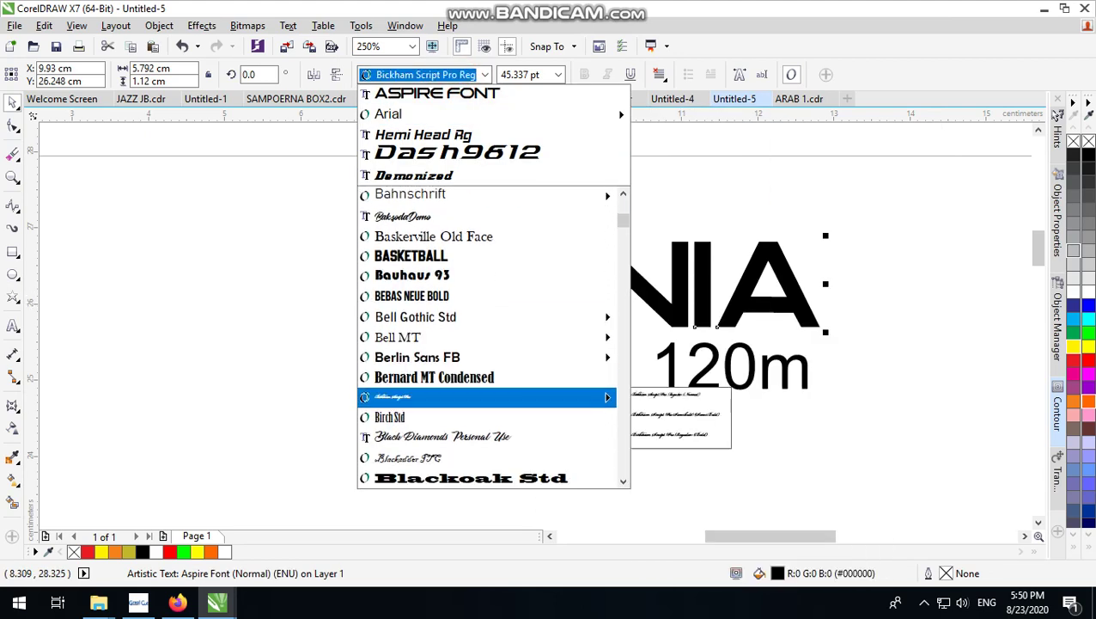
key("Up")
scroll(486, 335, "down", 1)
scroll(486, 335, "down", 2)
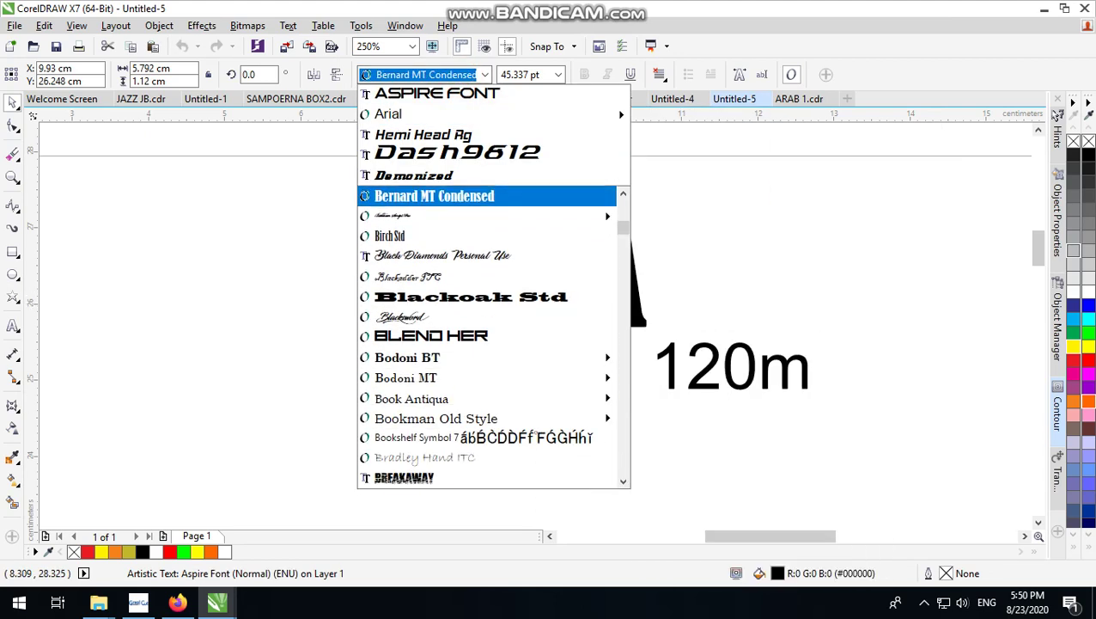
scroll(486, 361, "down", 2)
scroll(486, 361, "down", 2)
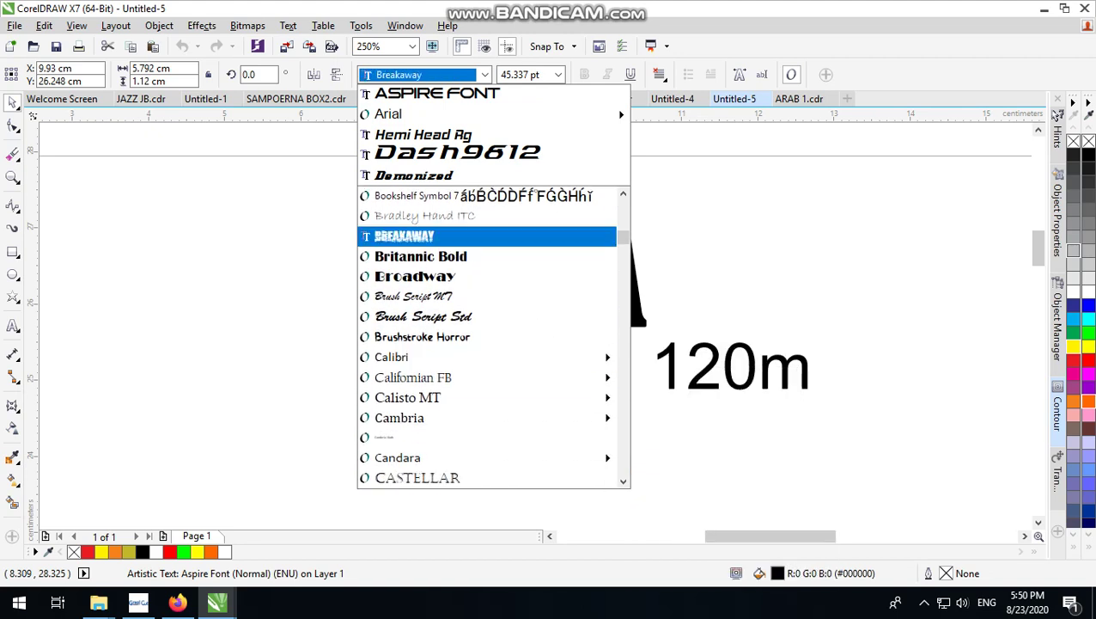
left_click(430, 236)
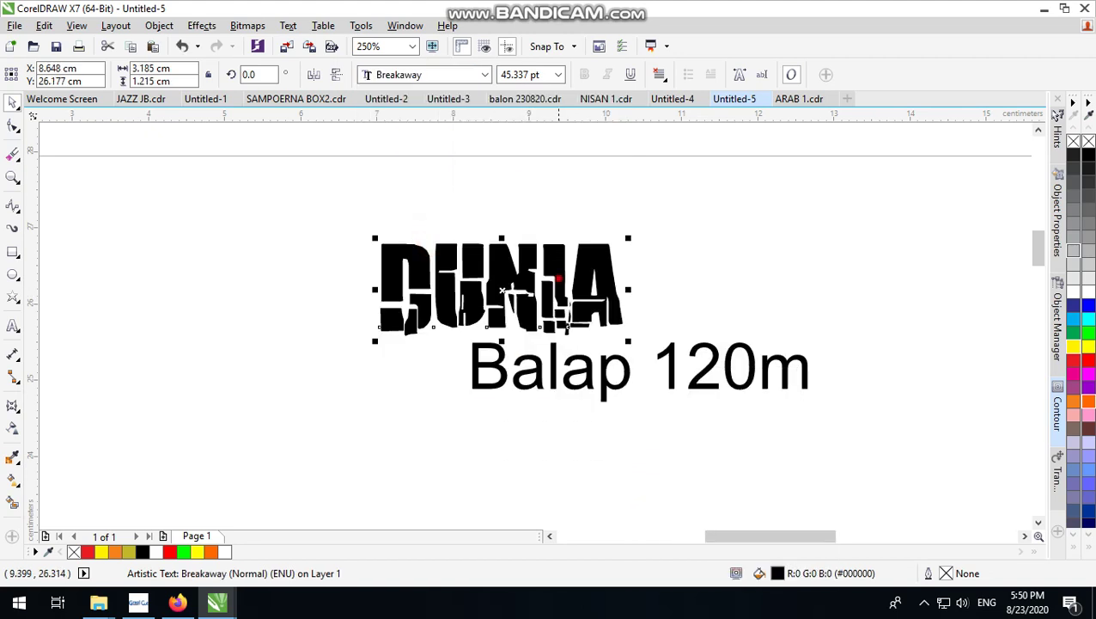
Skew DUNIA forward and stretch it to about 5.4 cm wide.
left_click(558, 277)
left_click_drag(507, 238, 523, 238)
left_click(542, 271)
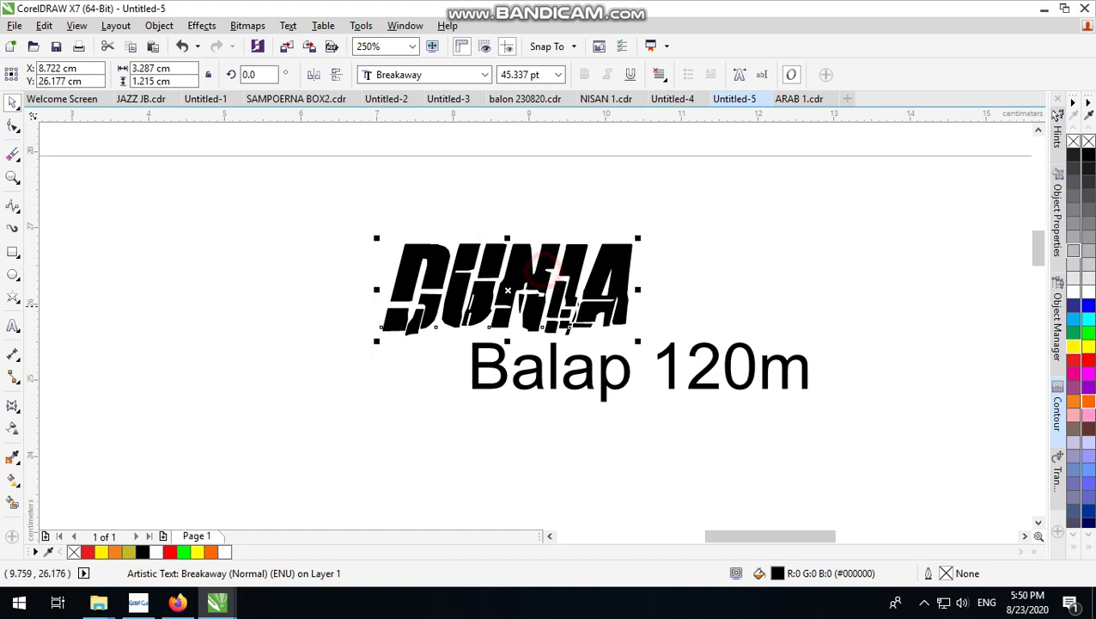
left_click_drag(638, 290, 797, 290)
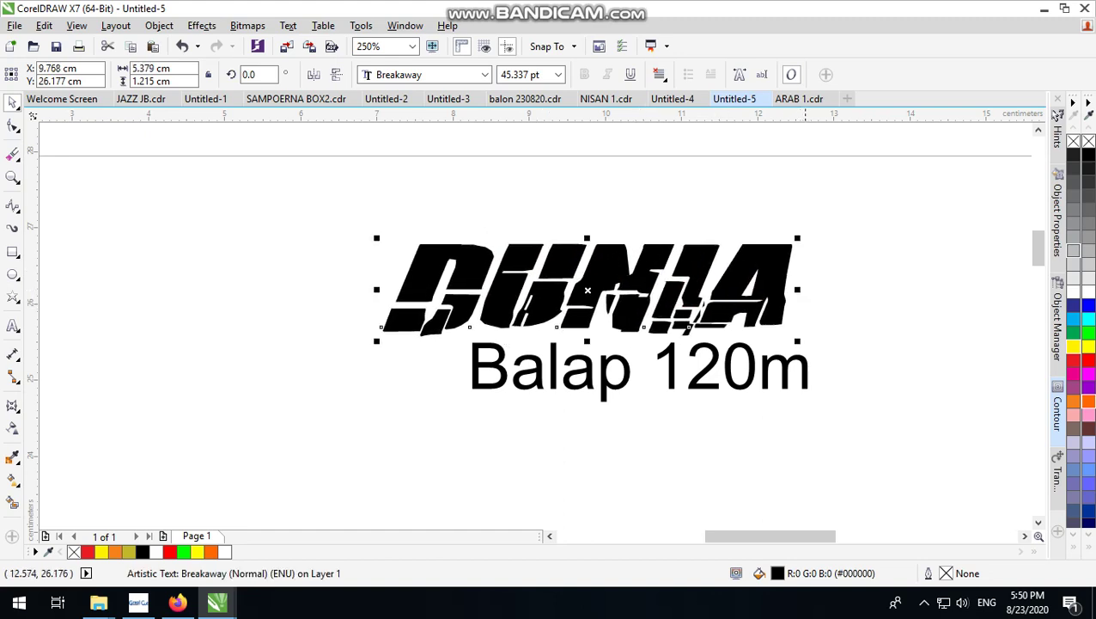
left_click_drag(868, 296, 379, 451)
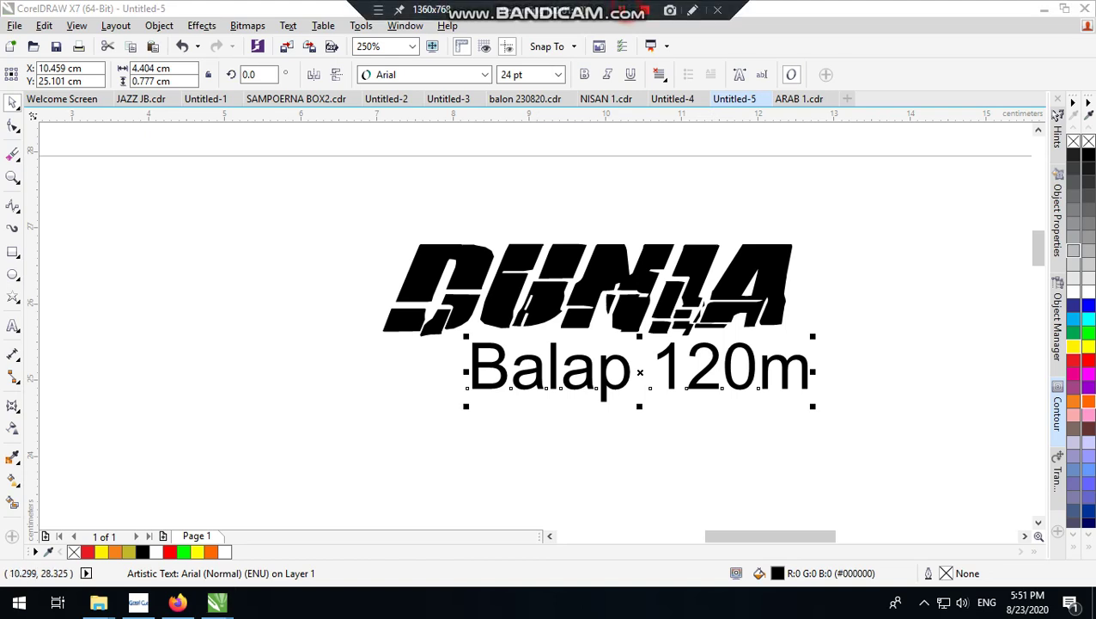
Set Balap 120m in Dash9812, shrink it to about 15.6 pt and tuck it under DUNIA.
left_click(421, 75)
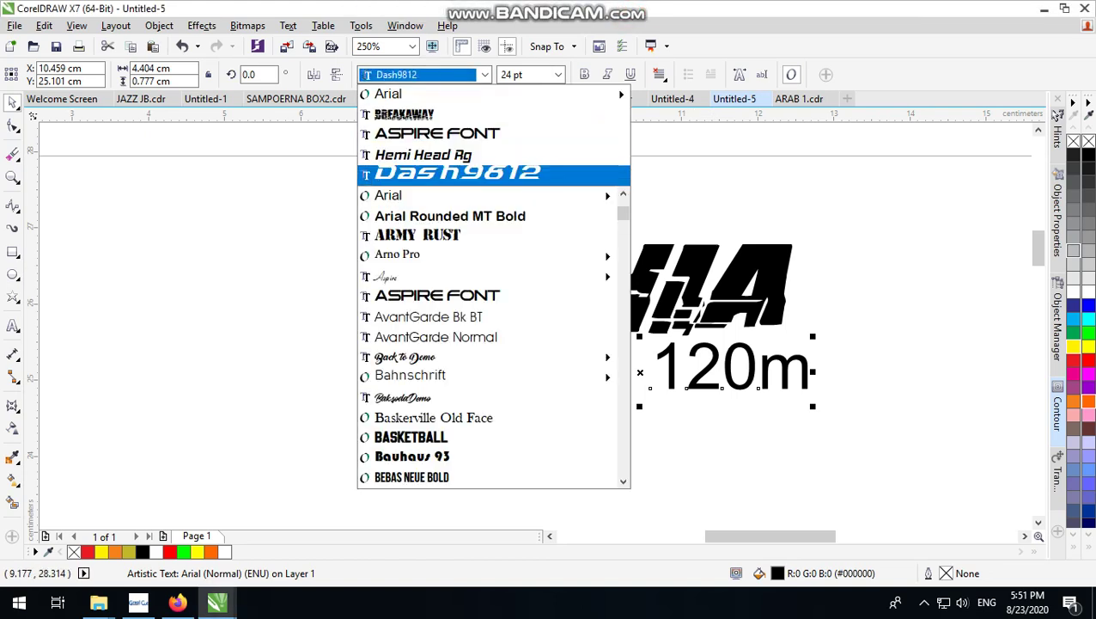
left_click(444, 170)
scroll(515, 284, "down", 2)
scroll(773, 310, "up", 2)
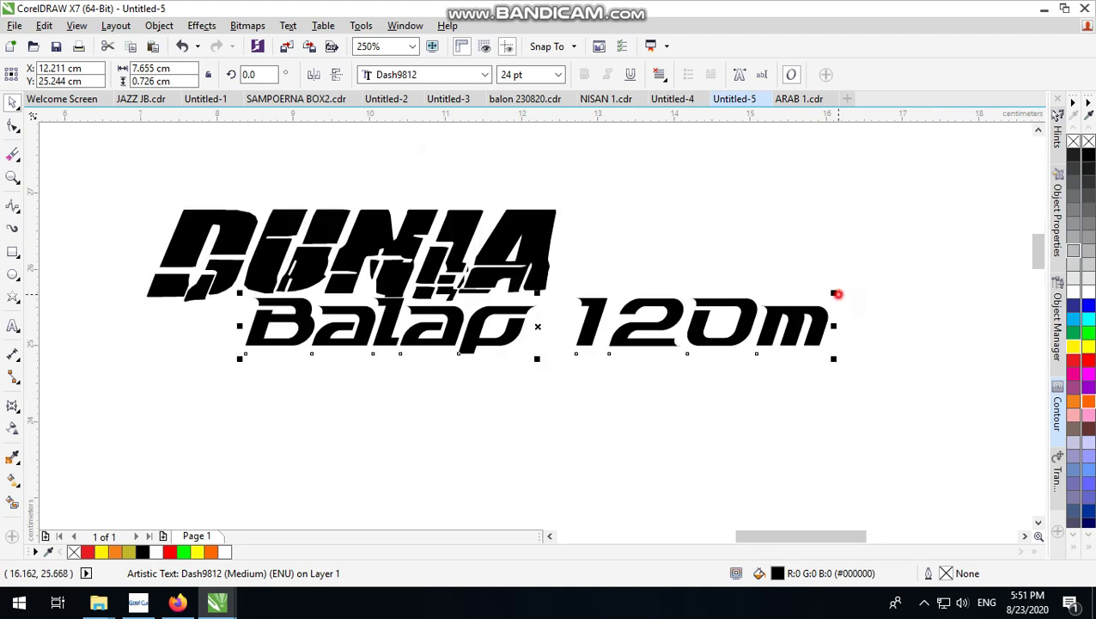
left_click_drag(838, 294, 626, 307)
left_click(369, 340)
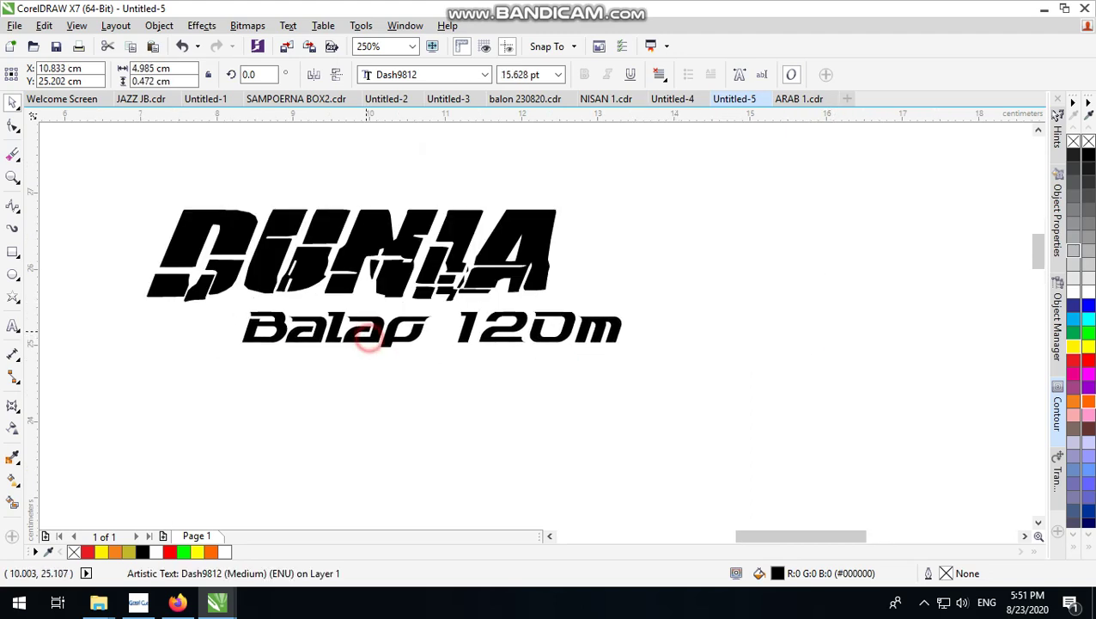
left_click_drag(370, 340, 366, 337)
Squash DUNIA vertically to about 85%, making it 38.446 pt.
left_click(441, 215)
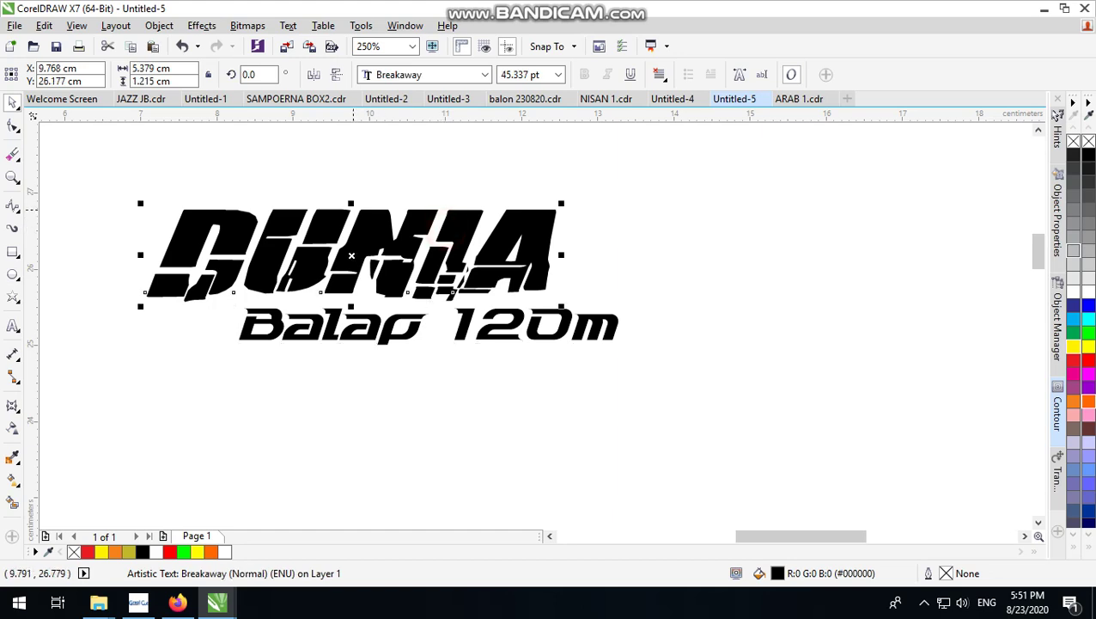
left_click_drag(355, 201, 352, 217)
left_click(537, 279)
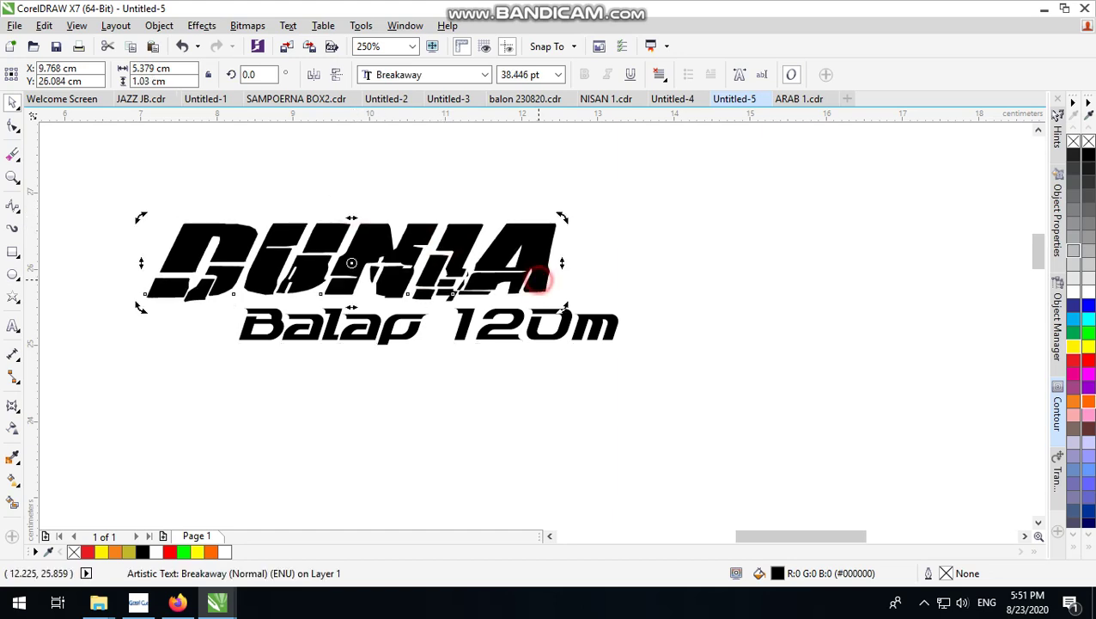
left_click(649, 223)
left_click(510, 245)
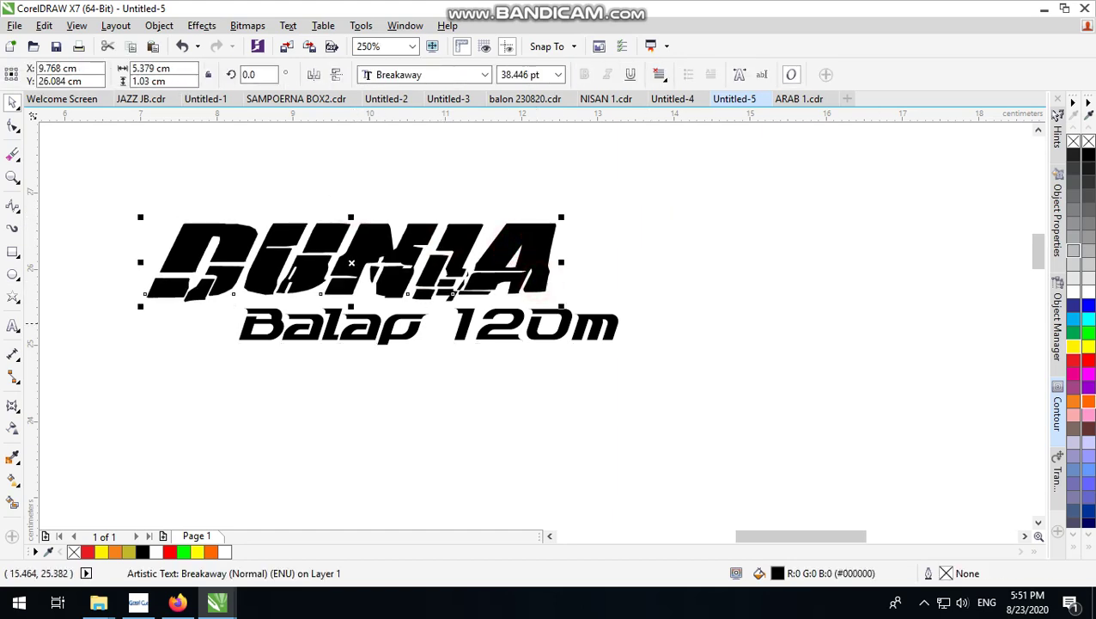
scroll(609, 327, "down", 2)
Scale DUNIA and Balap 120m together about 327%, to roughly 22.8 cm wide, and move them up.
left_click_drag(339, 404, 667, 239)
scroll(373, 325, "down", 4)
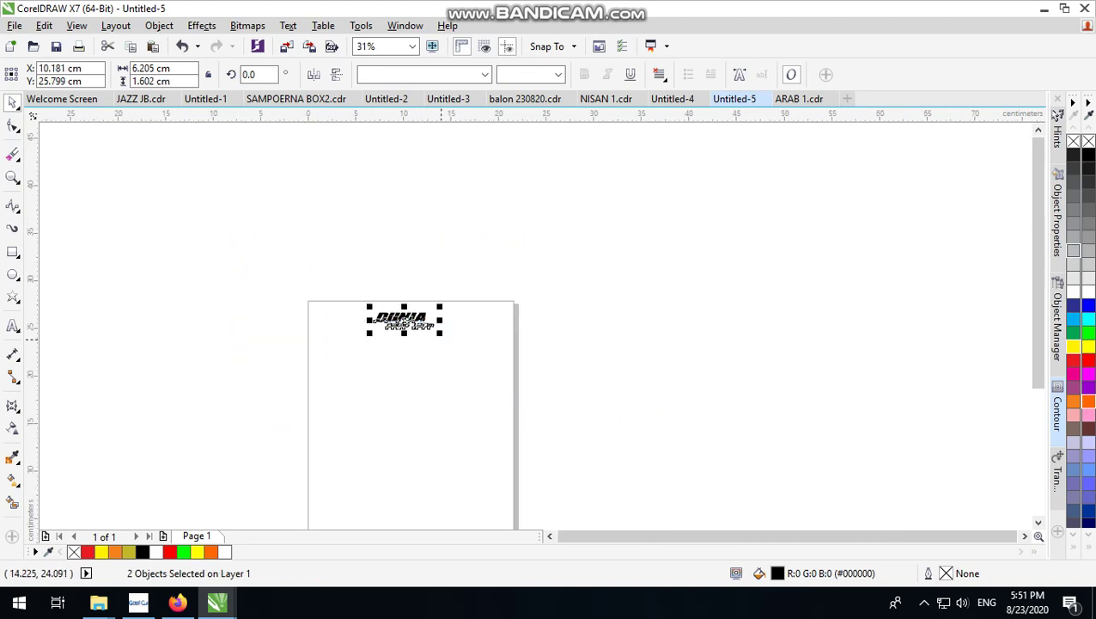
left_click_drag(441, 335, 503, 344)
left_click_drag(509, 427, 509, 427)
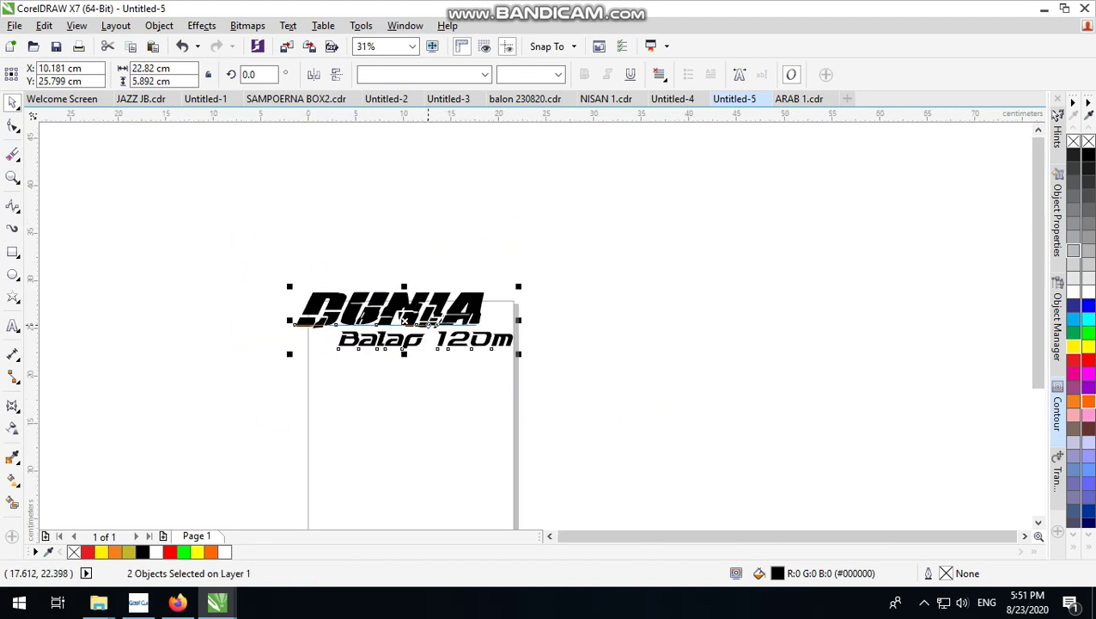
scroll(411, 361, "up", 2)
scroll(411, 361, "down", 2)
left_click_drag(406, 341, 406, 282)
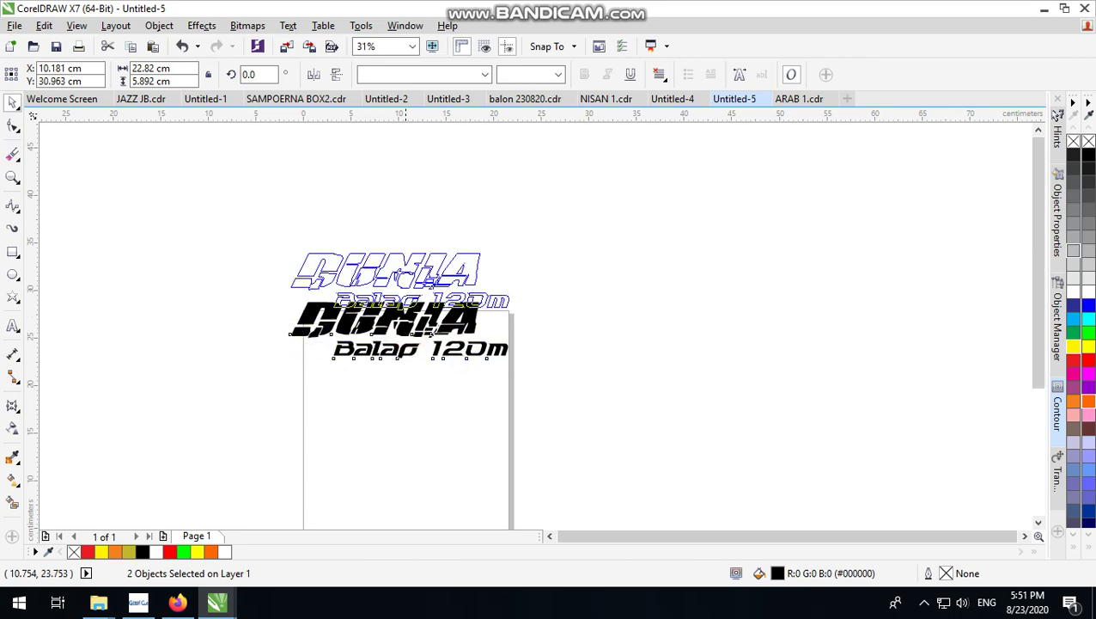
scroll(406, 282, "up", 3)
scroll(510, 366, "down", 1)
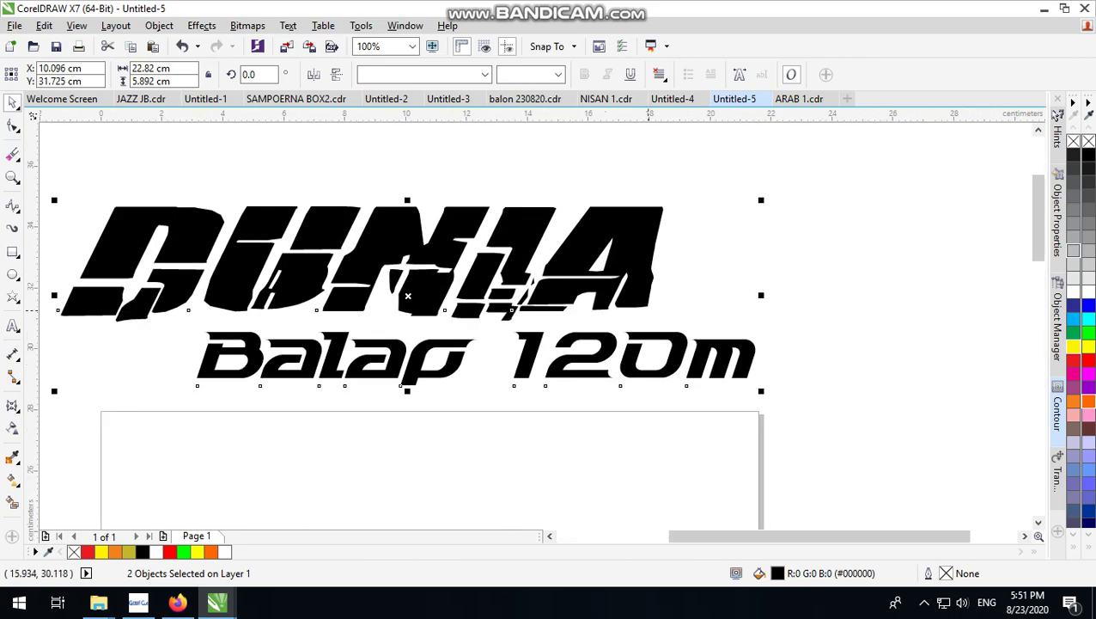
Fill DUNIA with yellow.
left_click(799, 262)
left_click(537, 282)
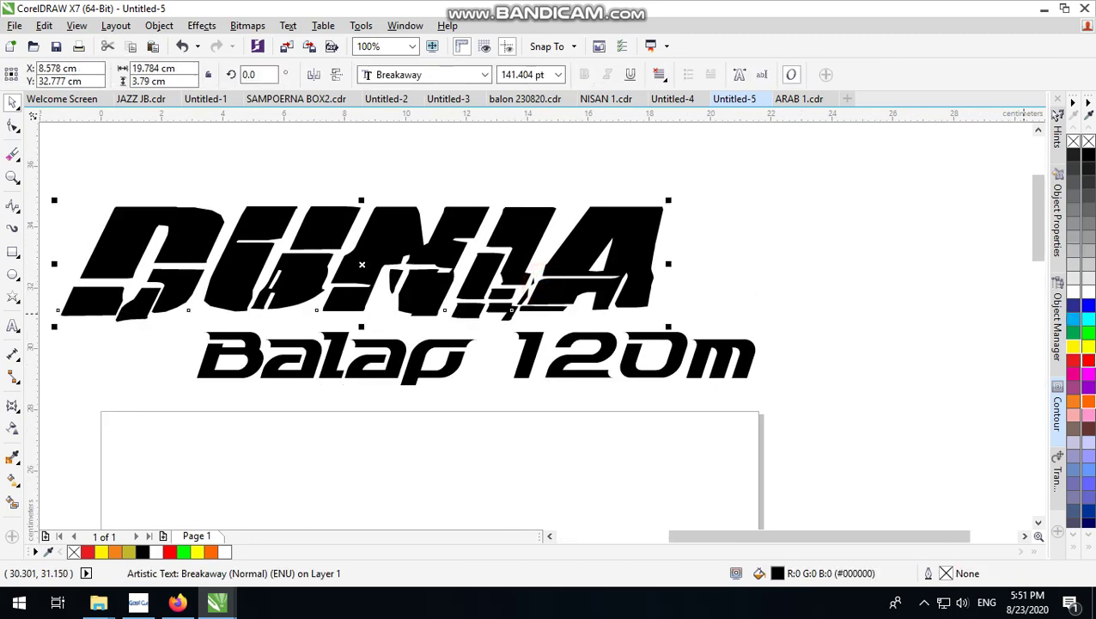
left_click(1084, 348)
Fill Balap 120m red, then convert Balap 120m and DUNIA to curves.
left_click(705, 269)
left_click(675, 353)
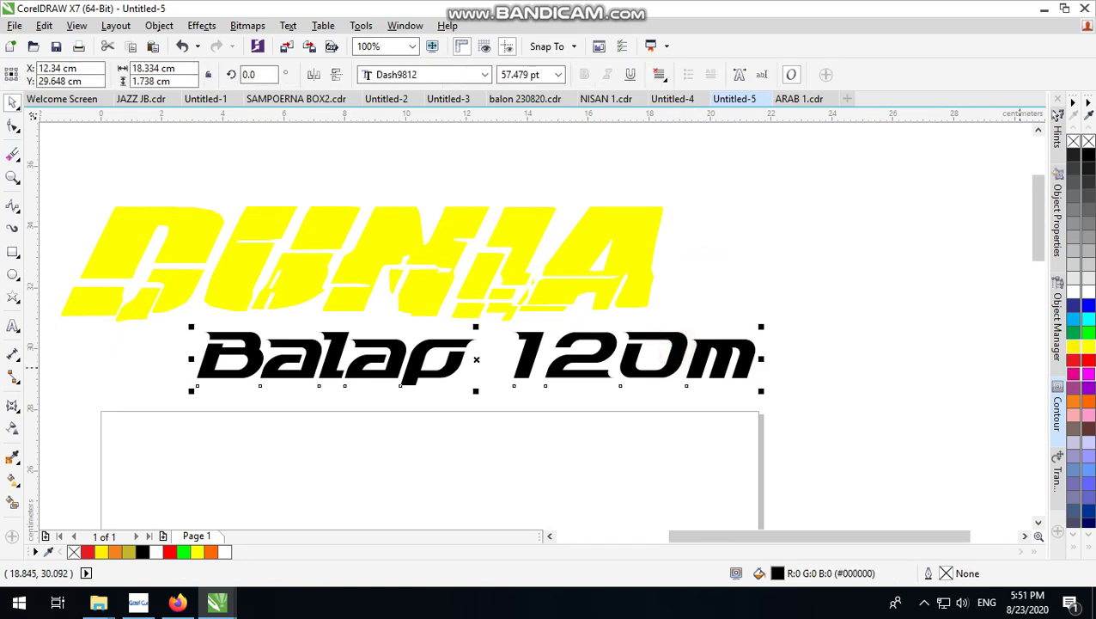
left_click(1081, 359)
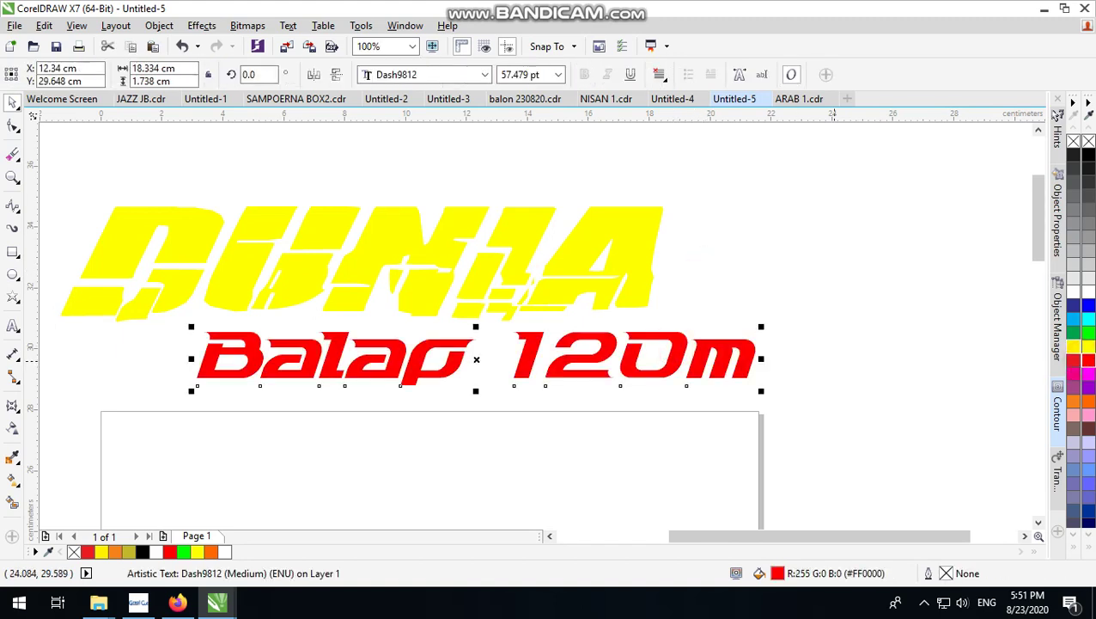
key("ctrl+q")
left_click(576, 259)
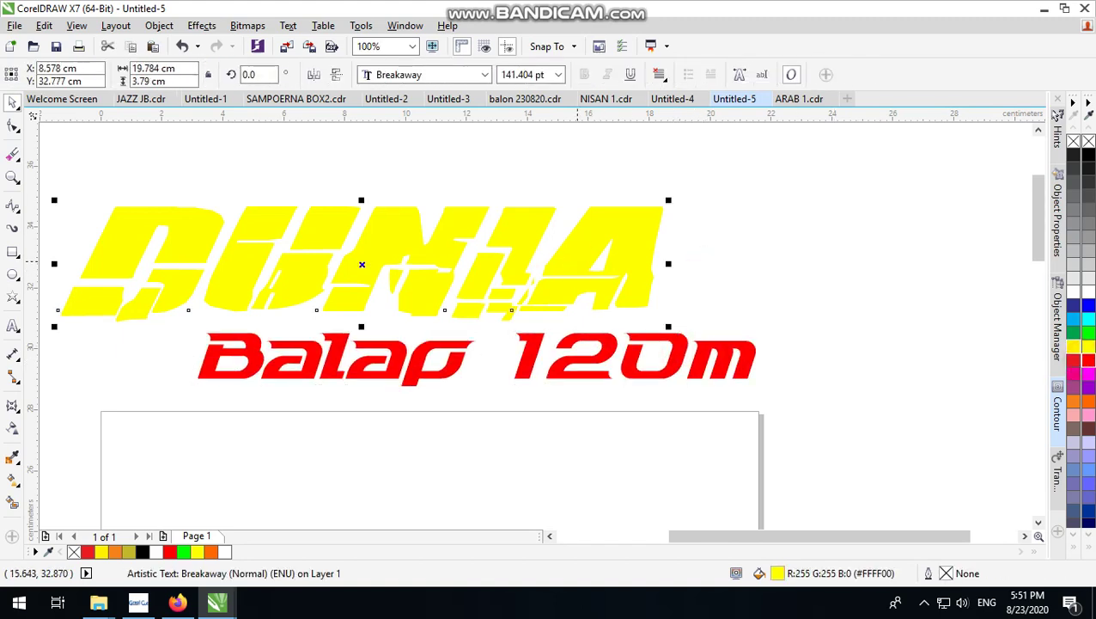
key("ctrl+q")
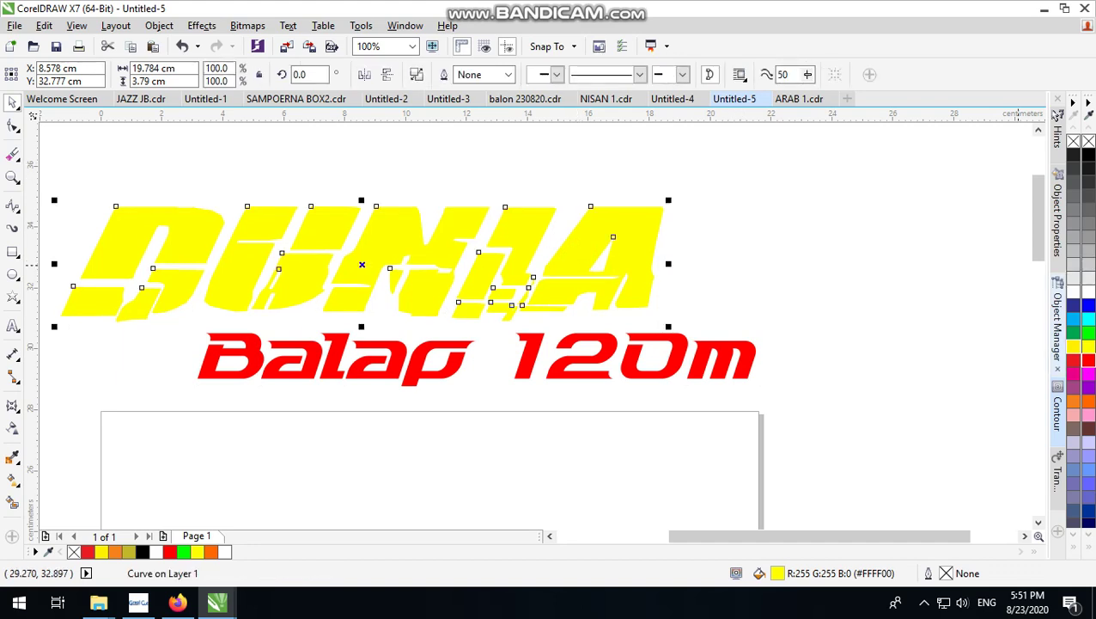
Apply a black outside contour to DUNIA, first at a 0.603 cm offset.
left_click(1057, 407)
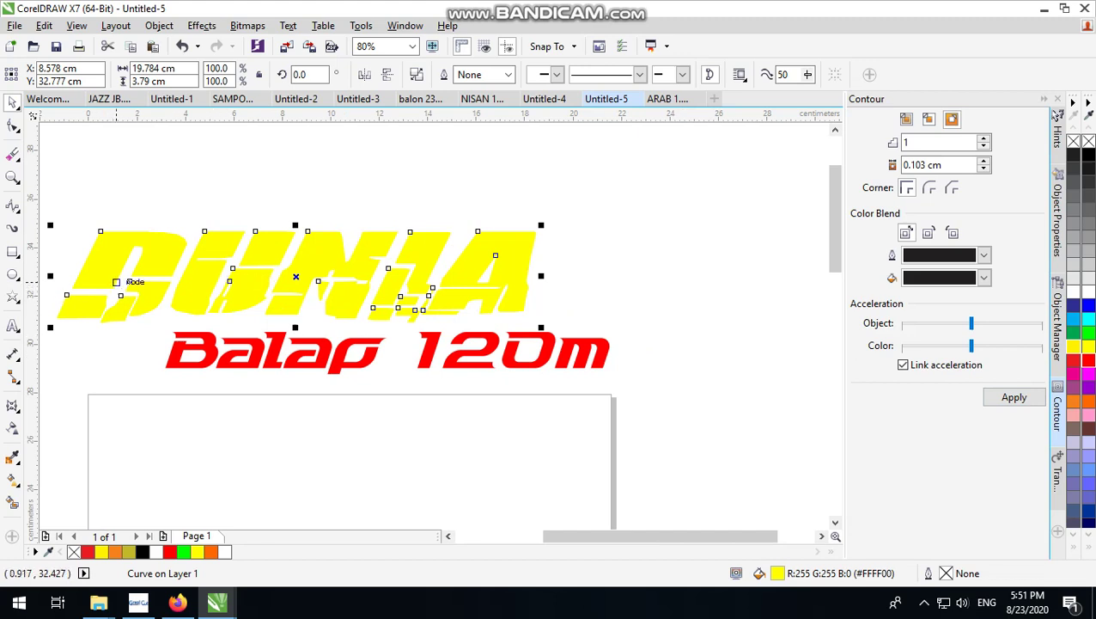
scroll(430, 300, "left", 2)
left_click(744, 302)
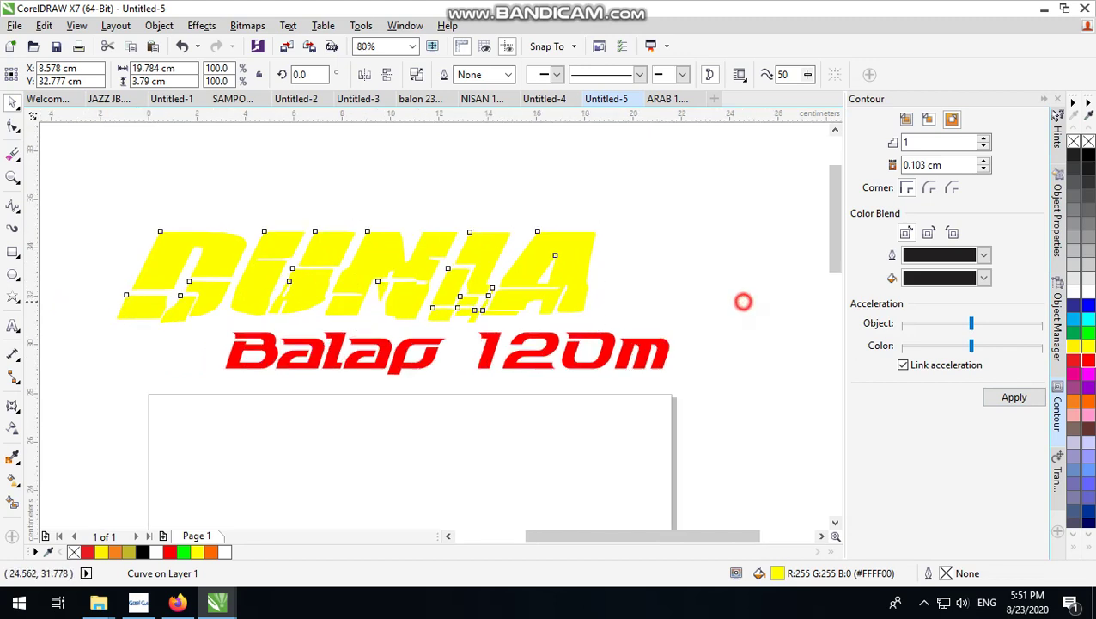
left_click(575, 281)
left_click(1014, 397)
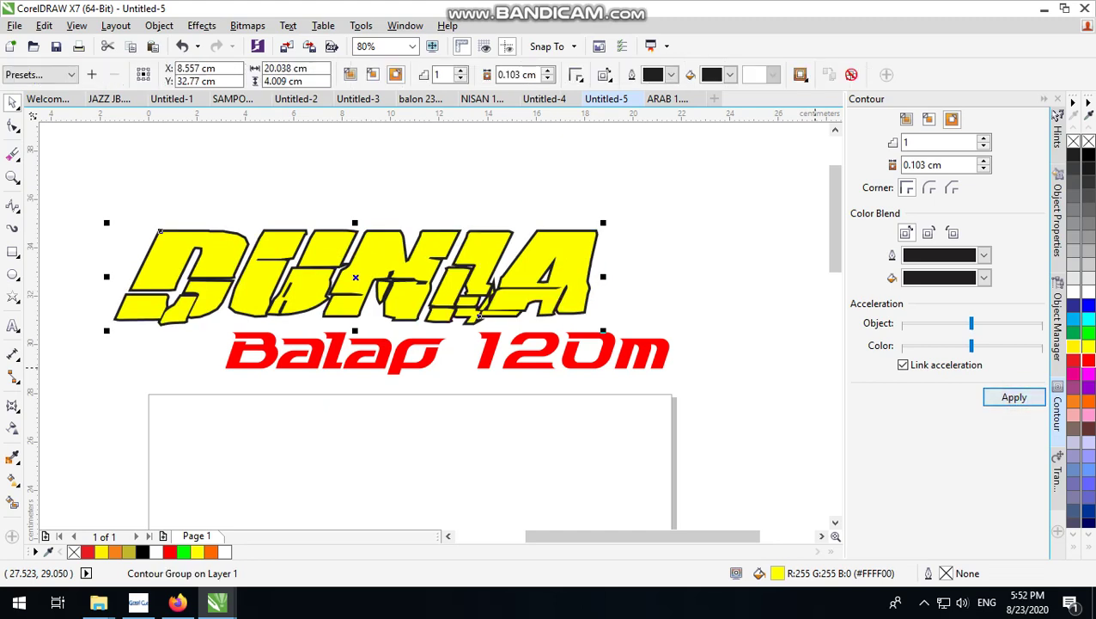
left_click(983, 161)
left_click(984, 160)
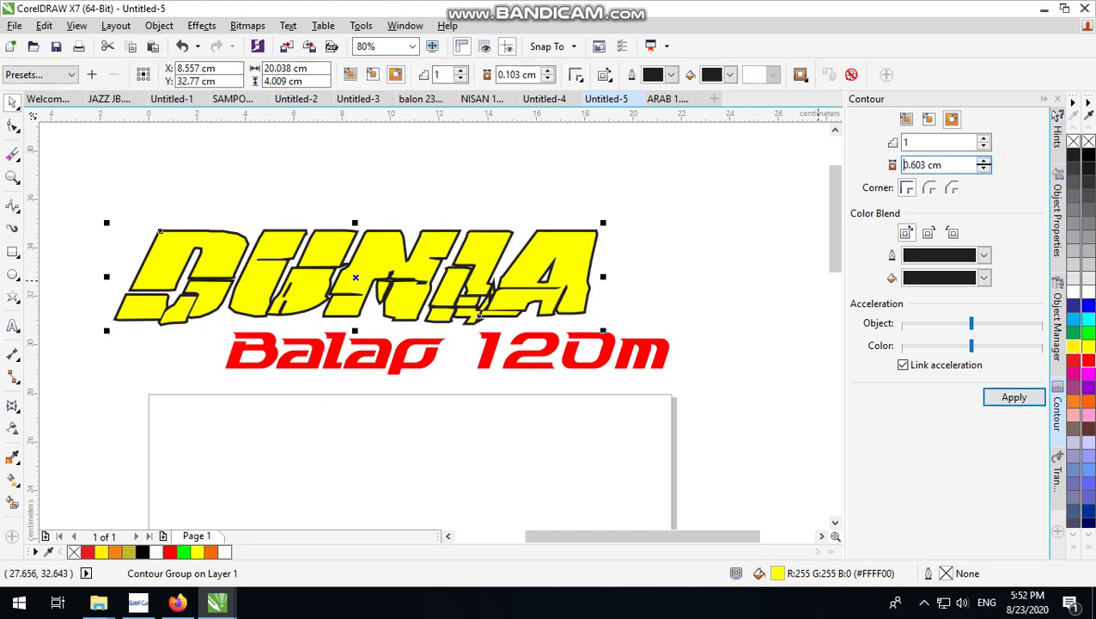
left_click(1013, 397)
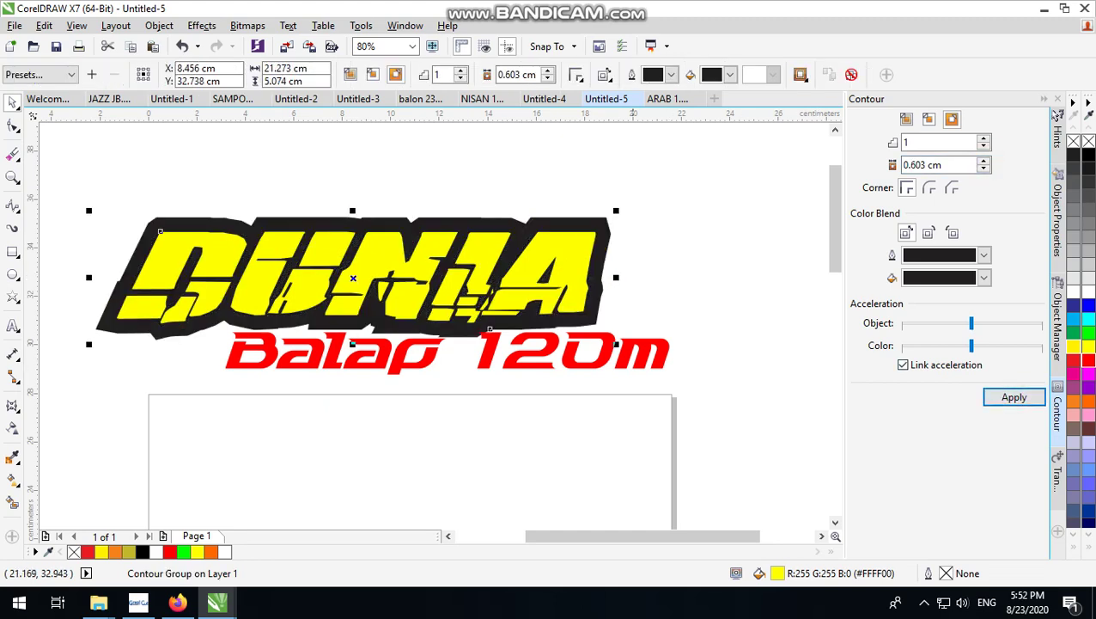
Reduce DUNIA's contour offset to 0.303 cm.
left_click(915, 164)
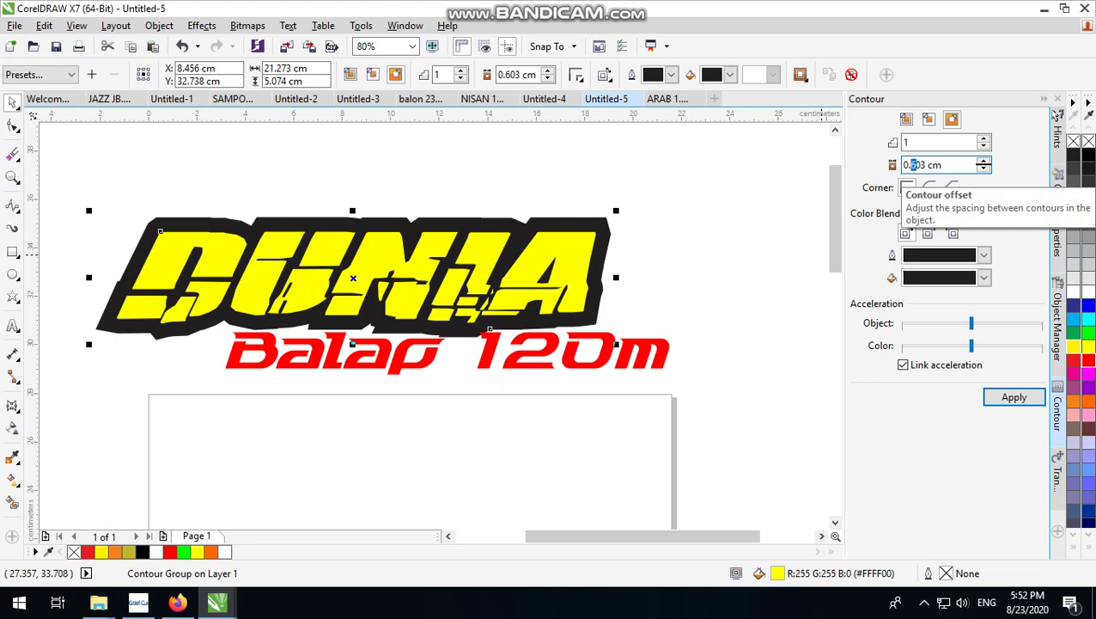
type("0.403")
left_click(1014, 397)
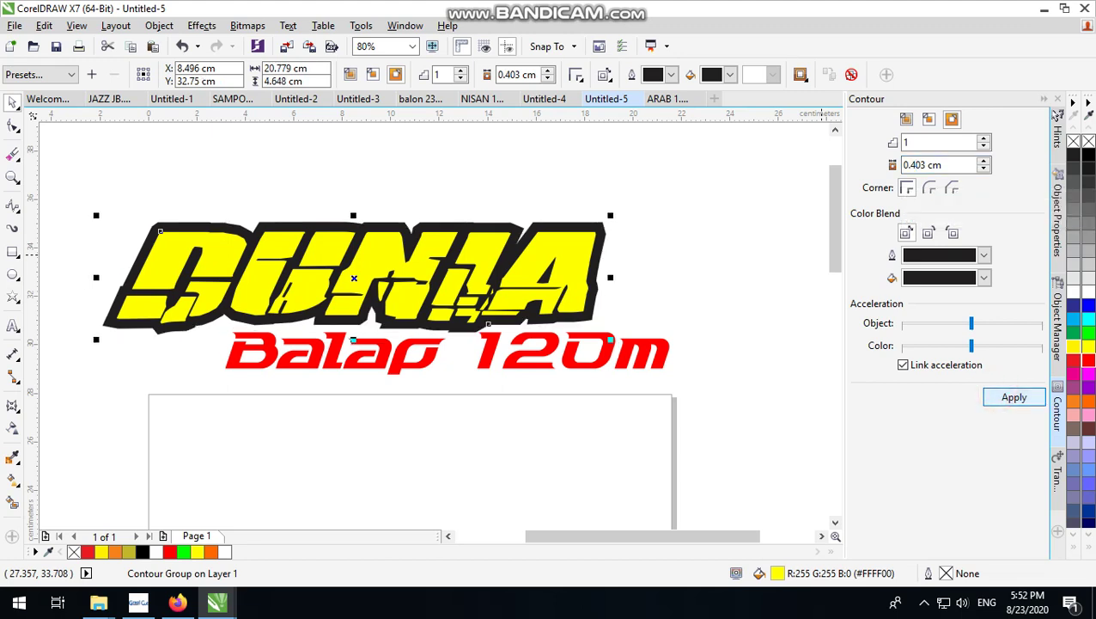
left_click(908, 164)
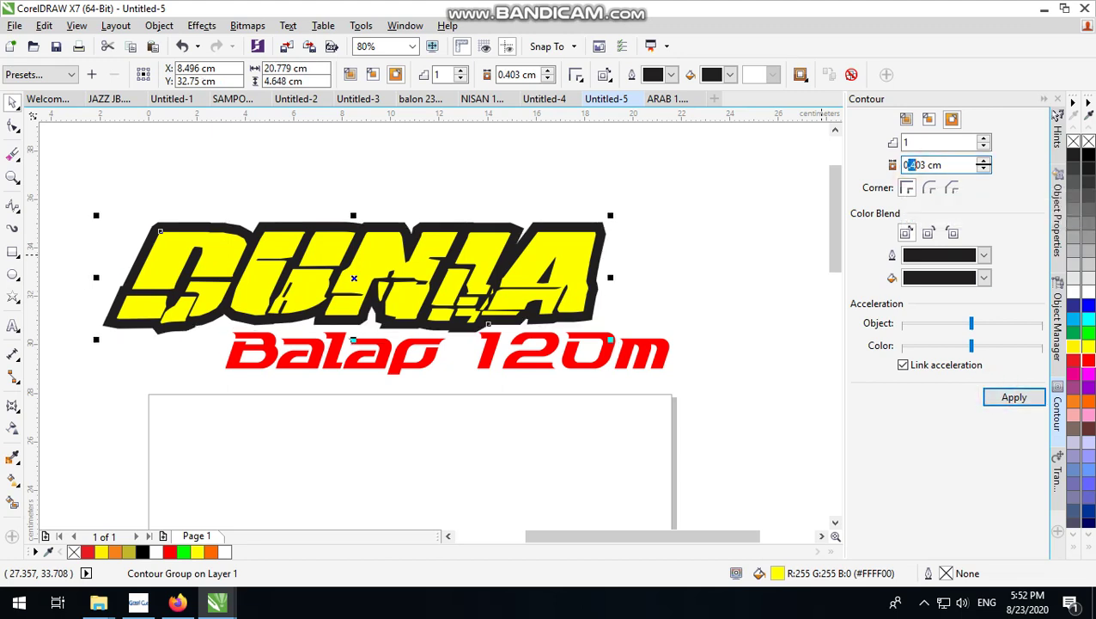
left_click(911, 164)
type("3")
key("Return")
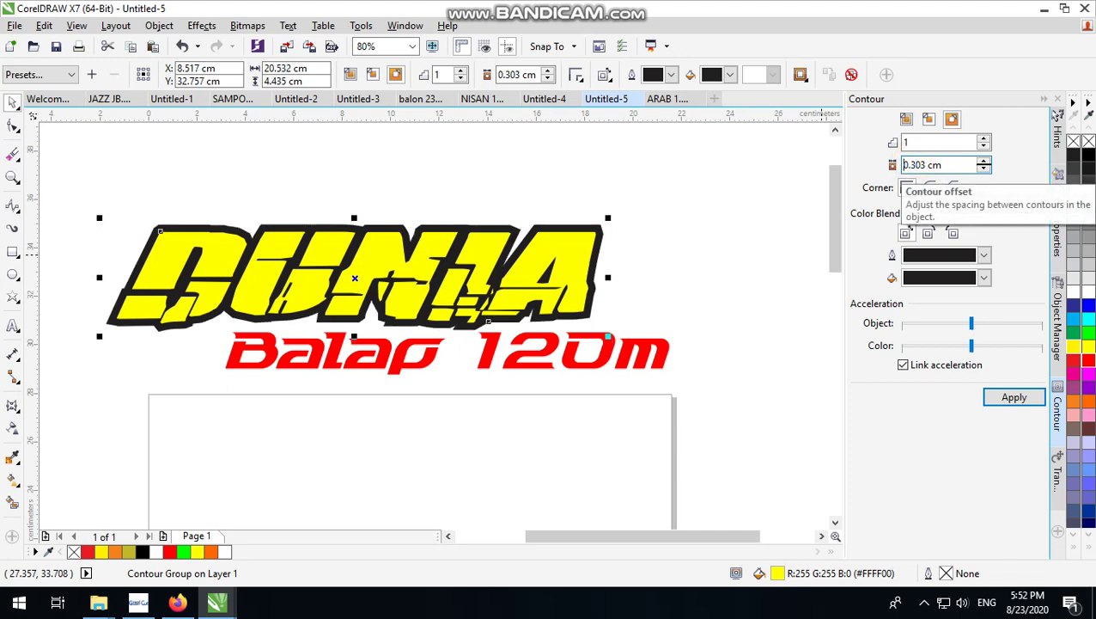
left_click(657, 360)
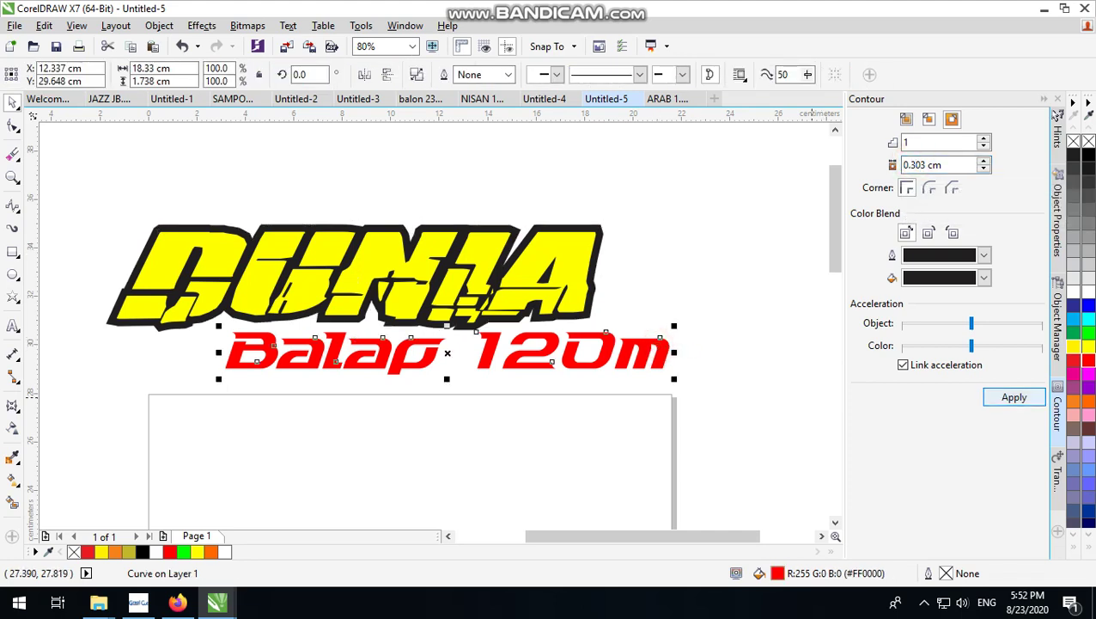
Add a black contour to Balap 120m and thin it to a 0.103 cm offset.
left_click(995, 397)
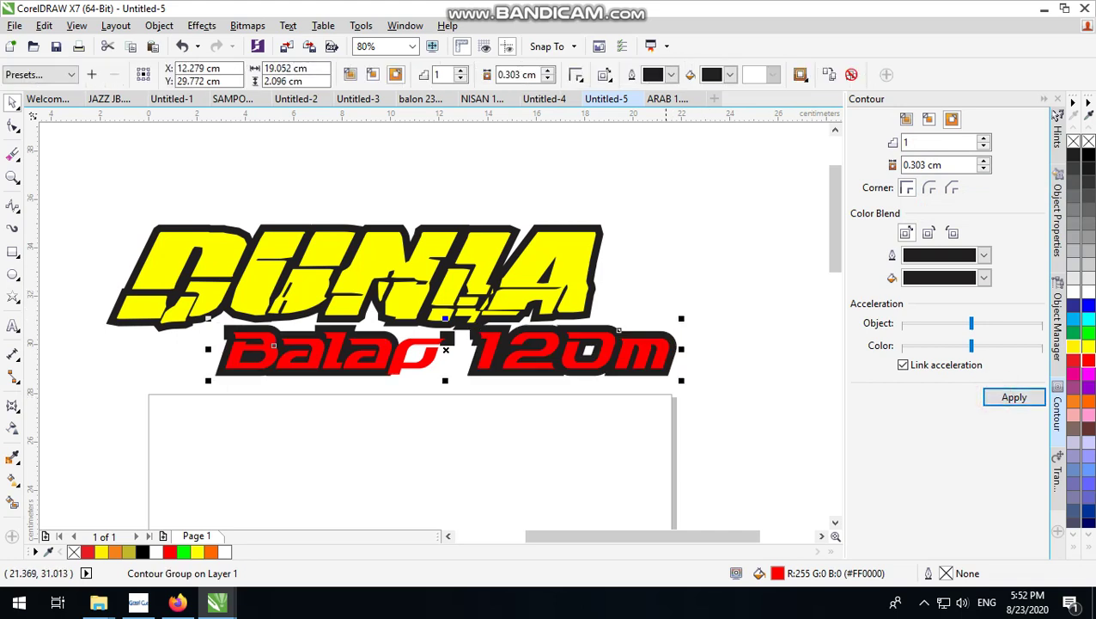
left_click(735, 320)
scroll(441, 343, "up", 3)
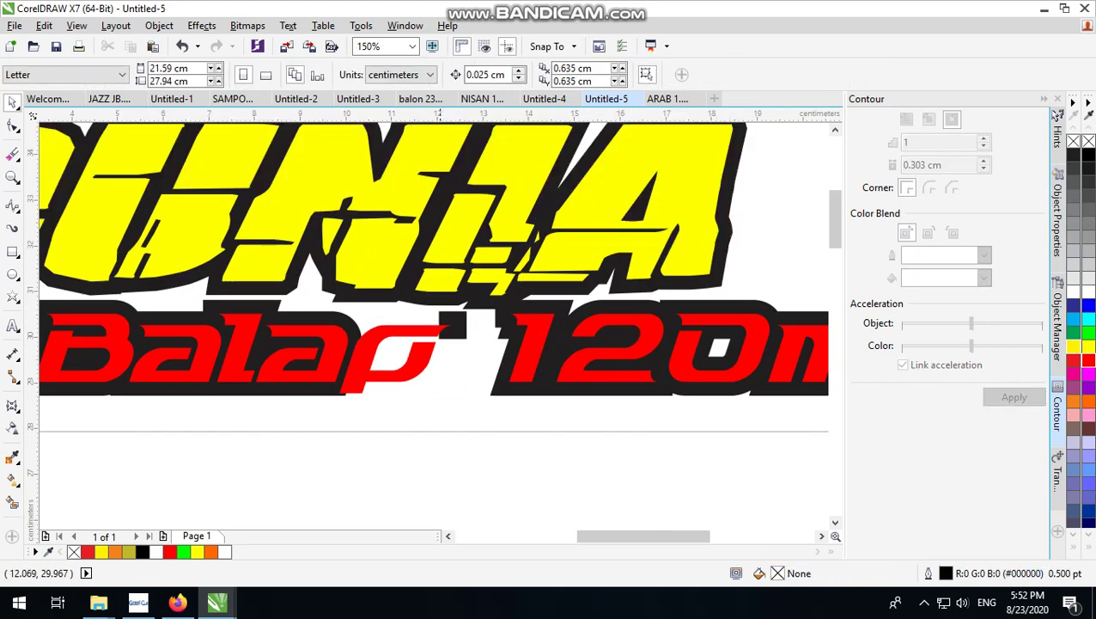
left_click(431, 326)
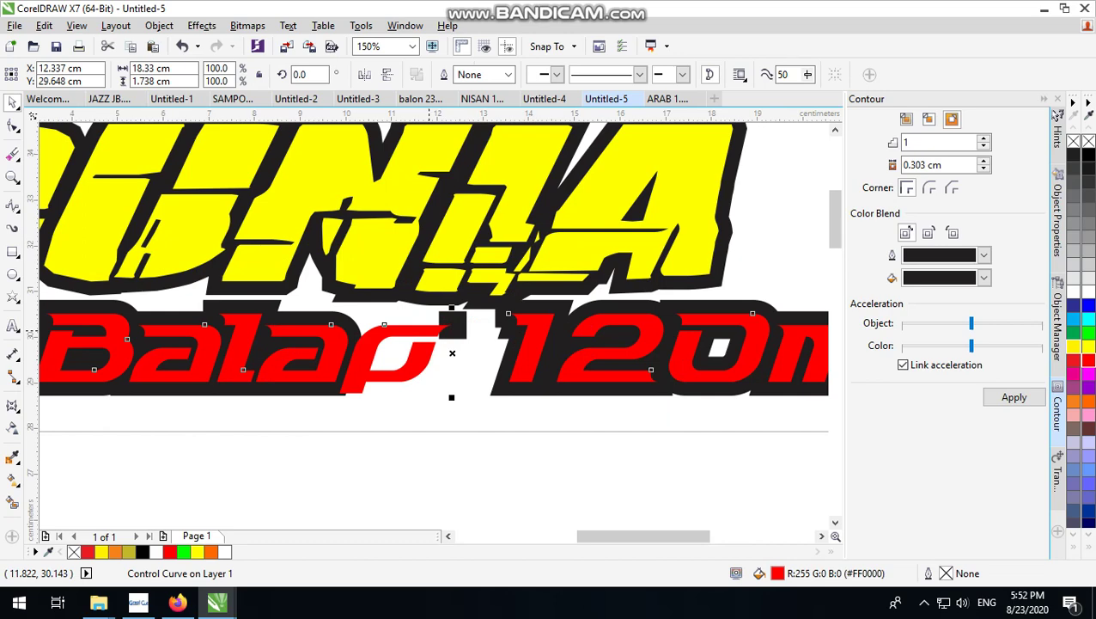
left_click(487, 440)
left_click(778, 311)
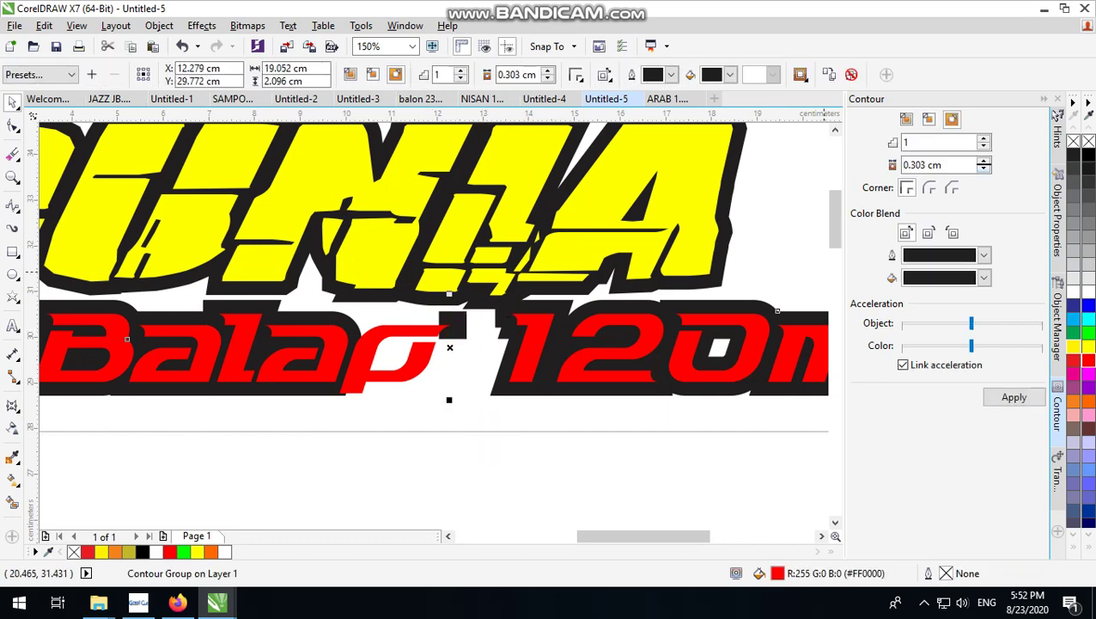
left_click(984, 169)
type("1")
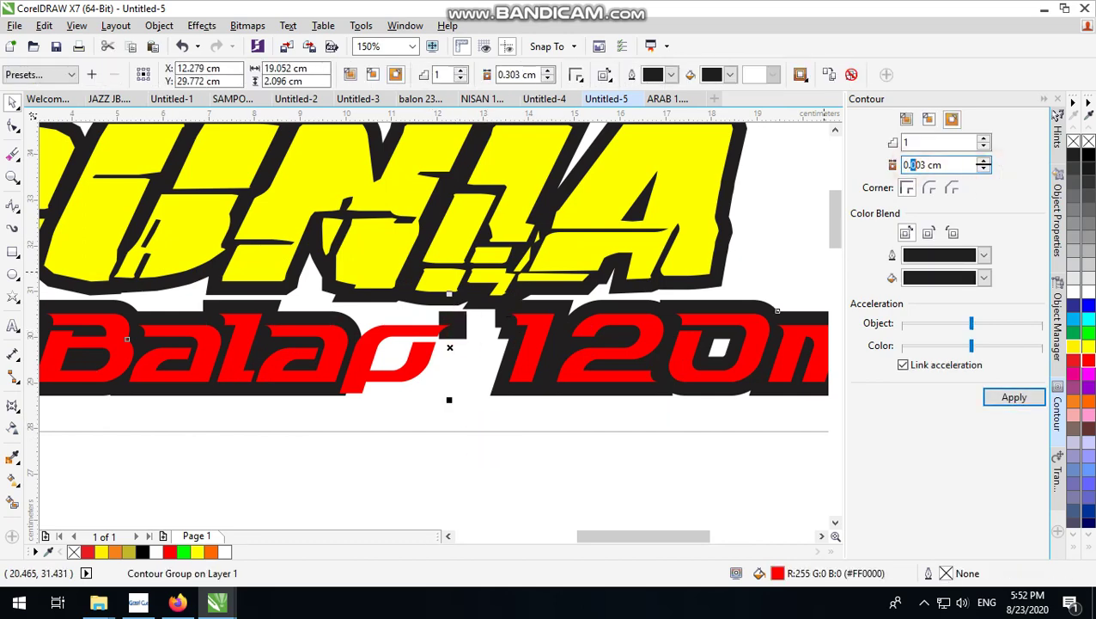
key("Return")
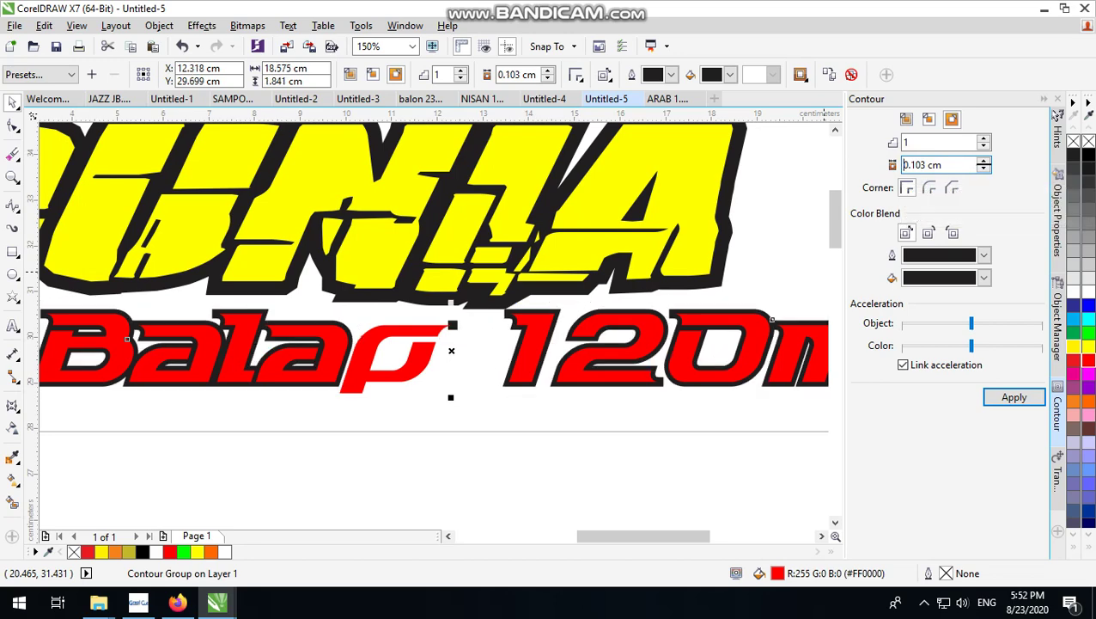
Delete Balap 120m's contour and reapply it at a 0.203 cm offset.
scroll(651, 331, "down", 2)
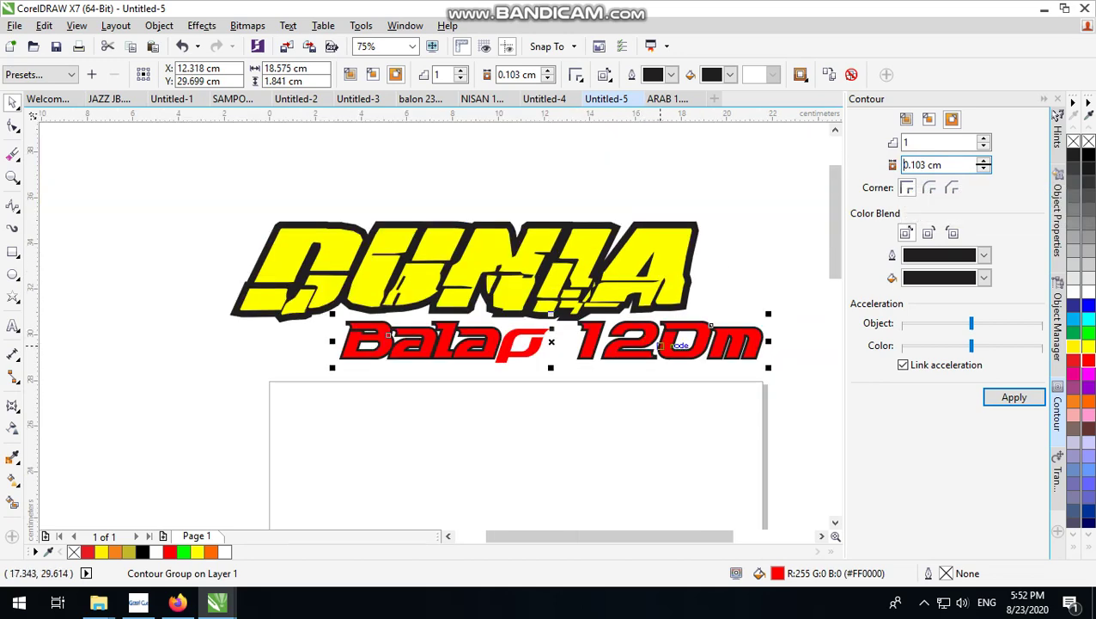
left_click(709, 237)
left_click(558, 359)
key("Delete")
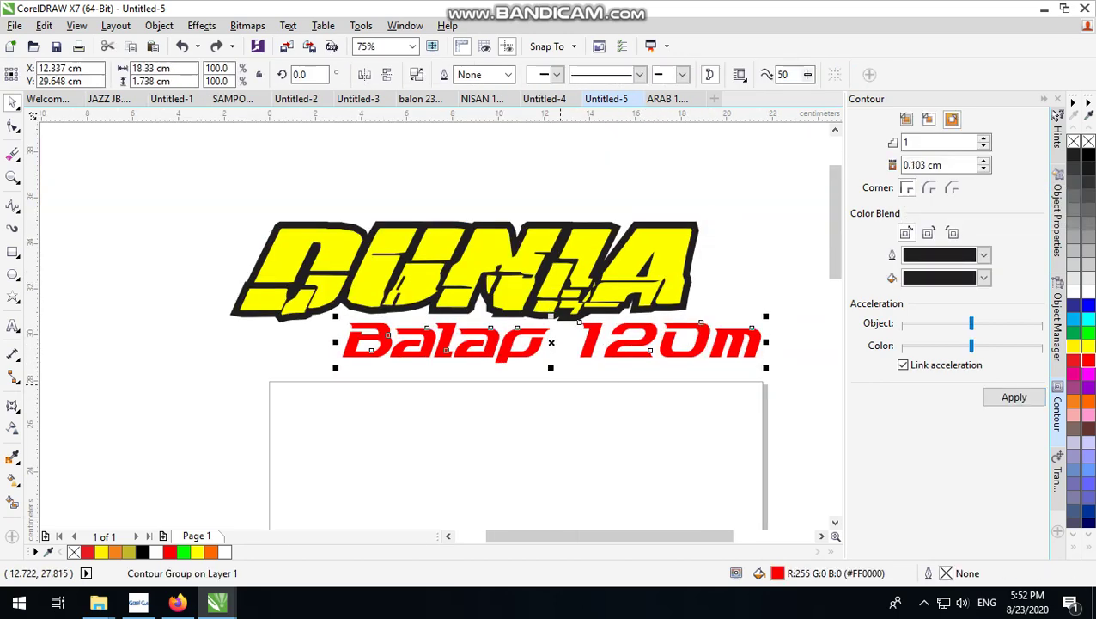
scroll(571, 360, "up", 2)
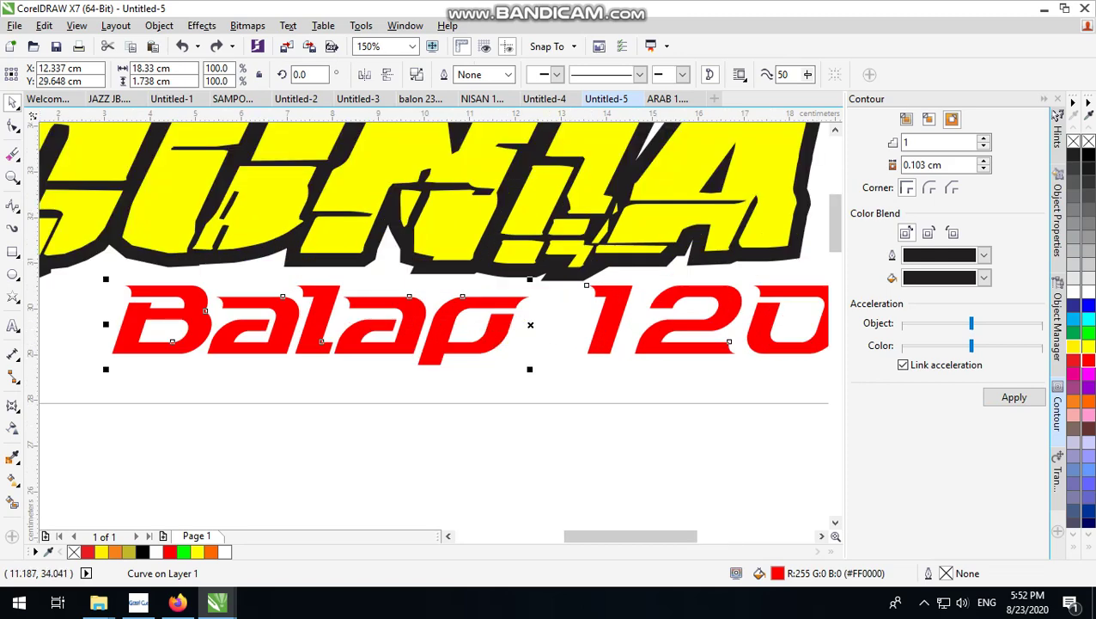
left_click(1014, 397)
key("F3")
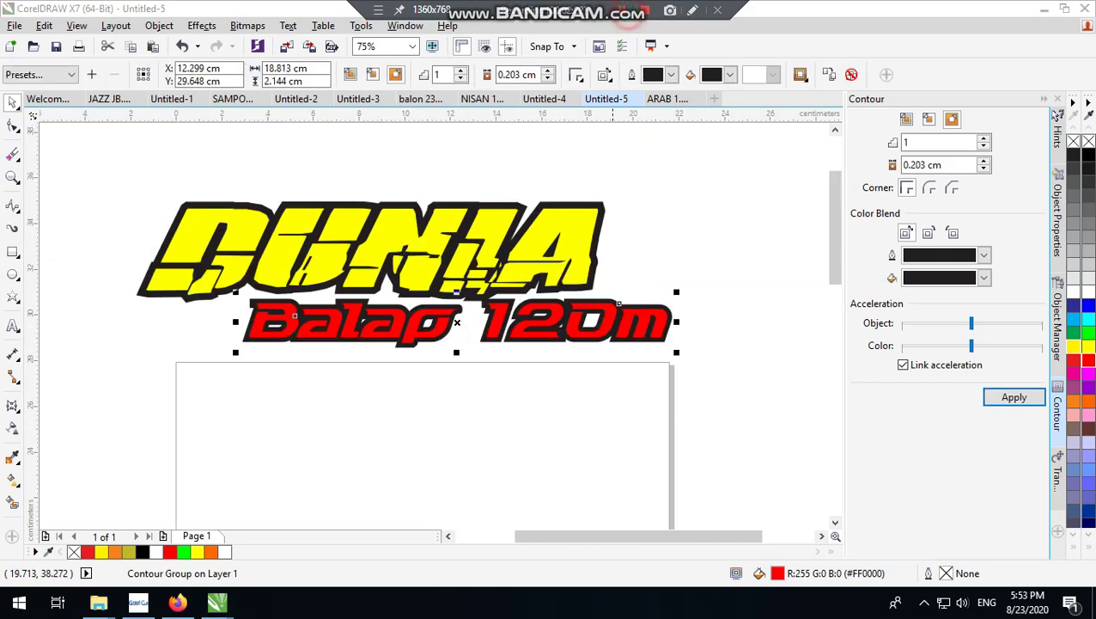
left_click(669, 234)
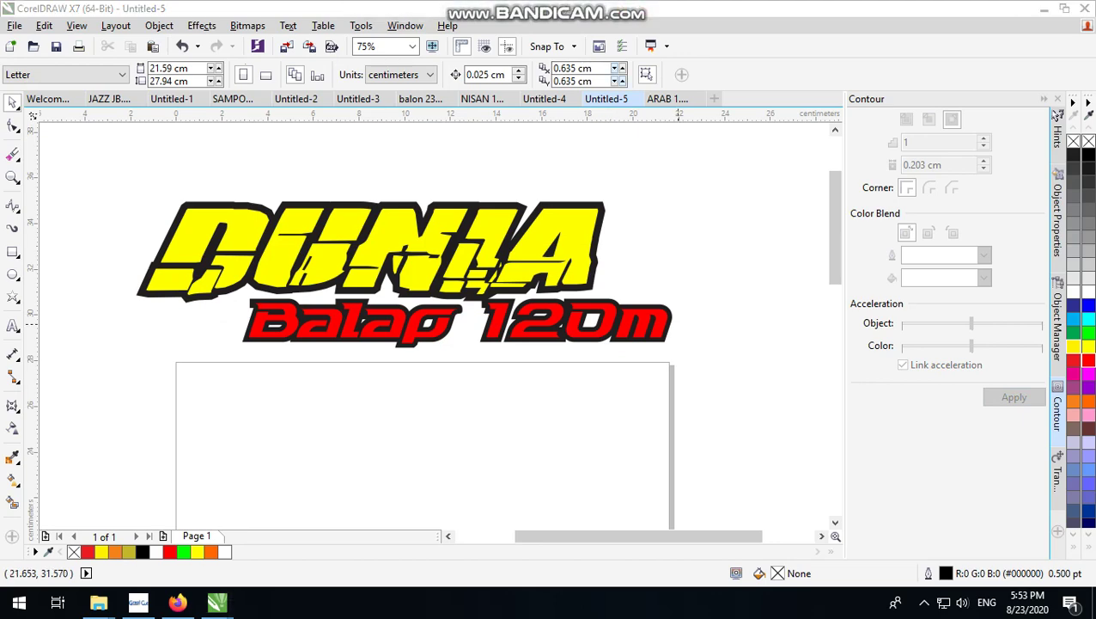
scroll(675, 350, "up", 2)
Break the DUNIA contour group apart and group the lettering pieces together.
left_click(675, 307)
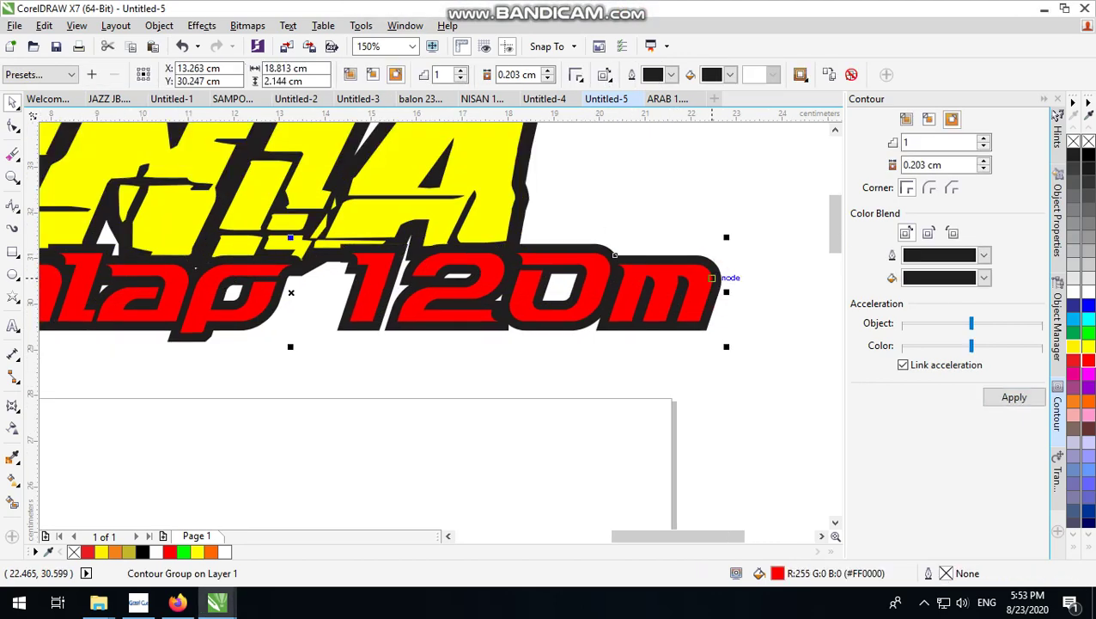
left_click(159, 25)
key("Escape")
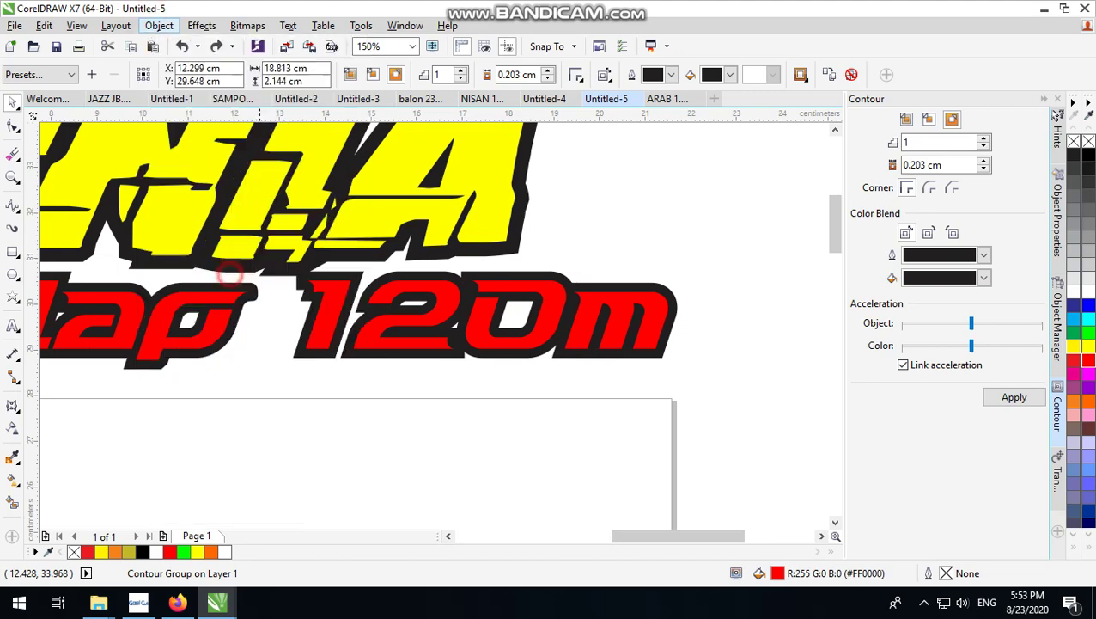
left_click(560, 179)
left_click_drag(560, 179, 522, 210)
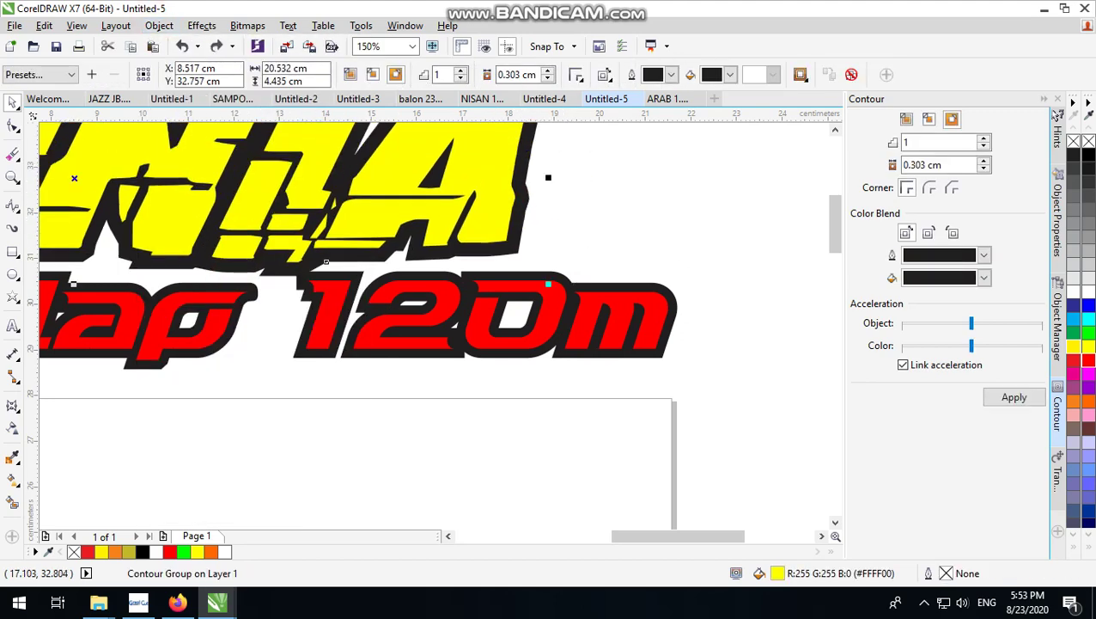
left_click(159, 25)
left_click(249, 271)
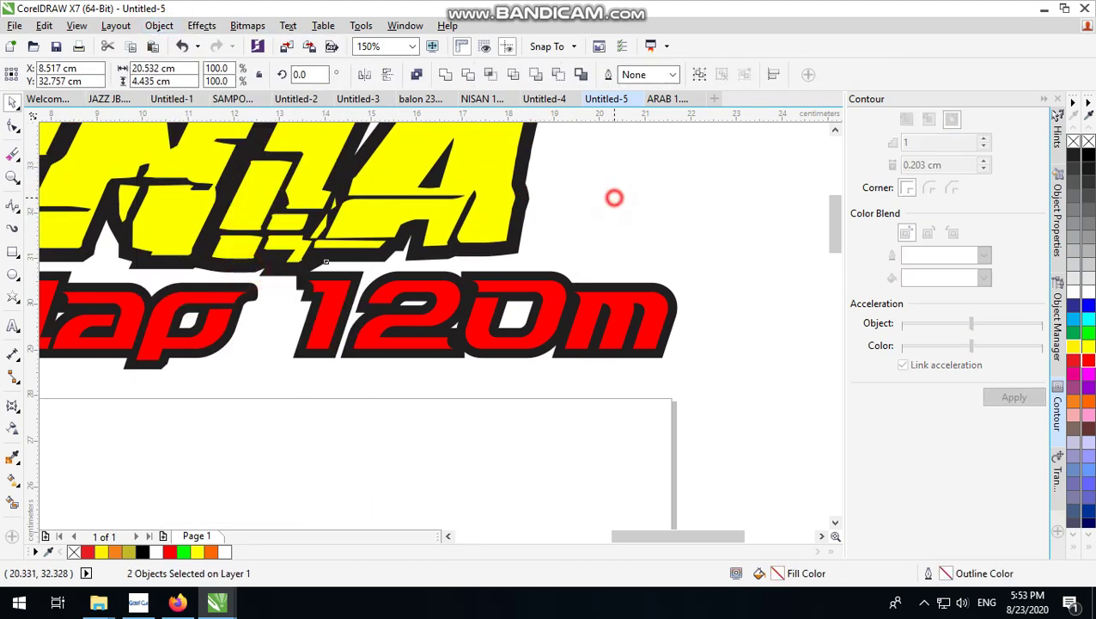
left_click(615, 198)
left_click(526, 199)
key("ctrl+z")
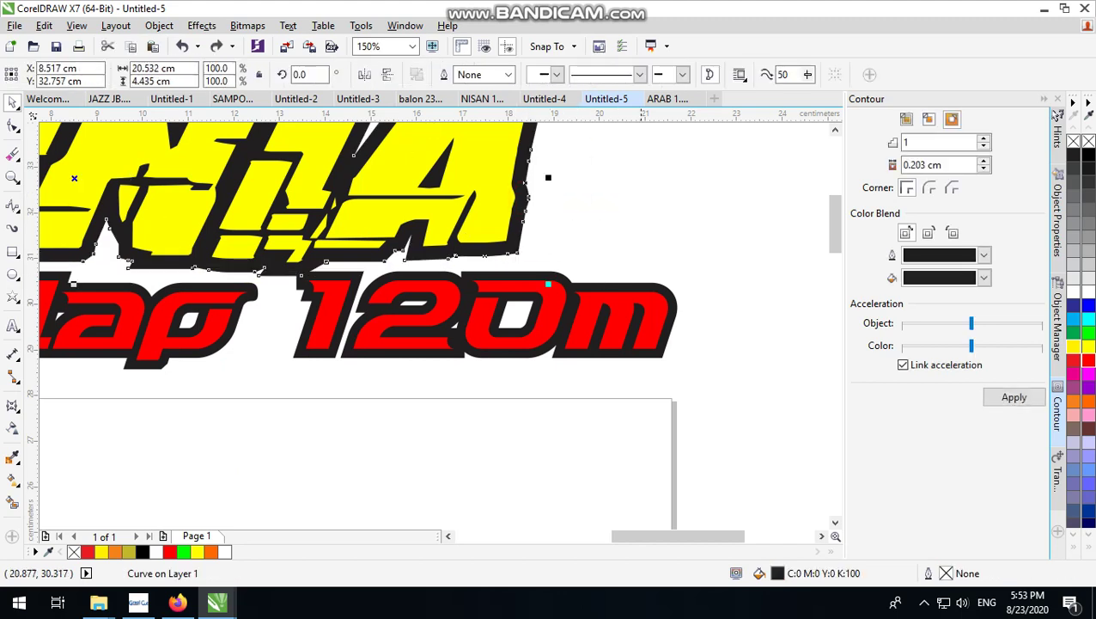
key("ctrl+z")
left_click(699, 74)
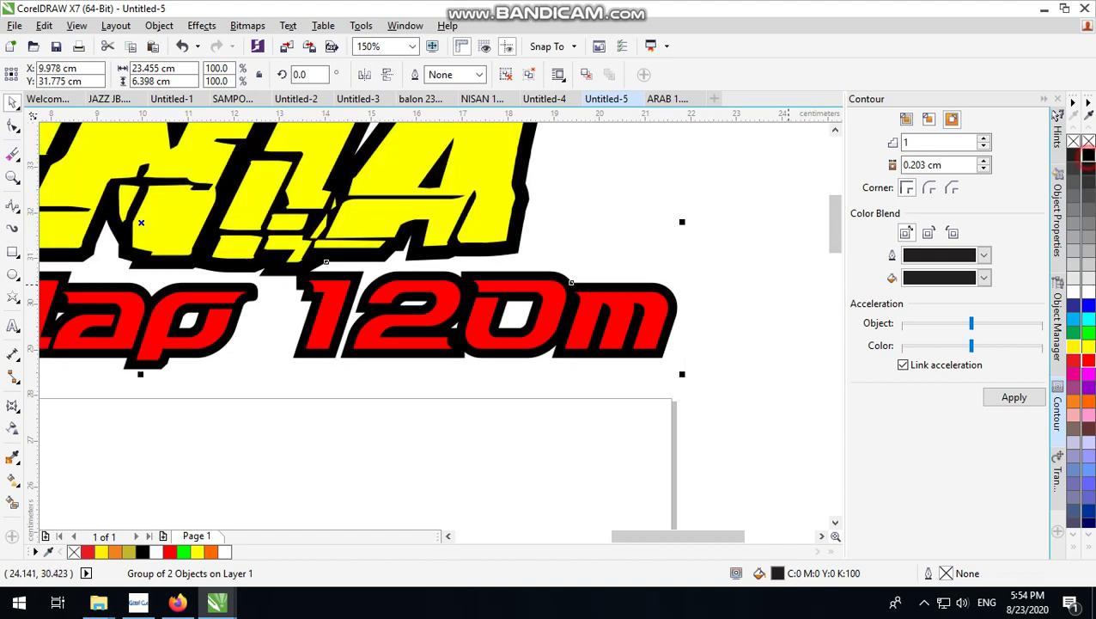
Contour the combined lettering with 2 black steps at 0.103 cm offset, then break it apart.
left_click(1011, 397)
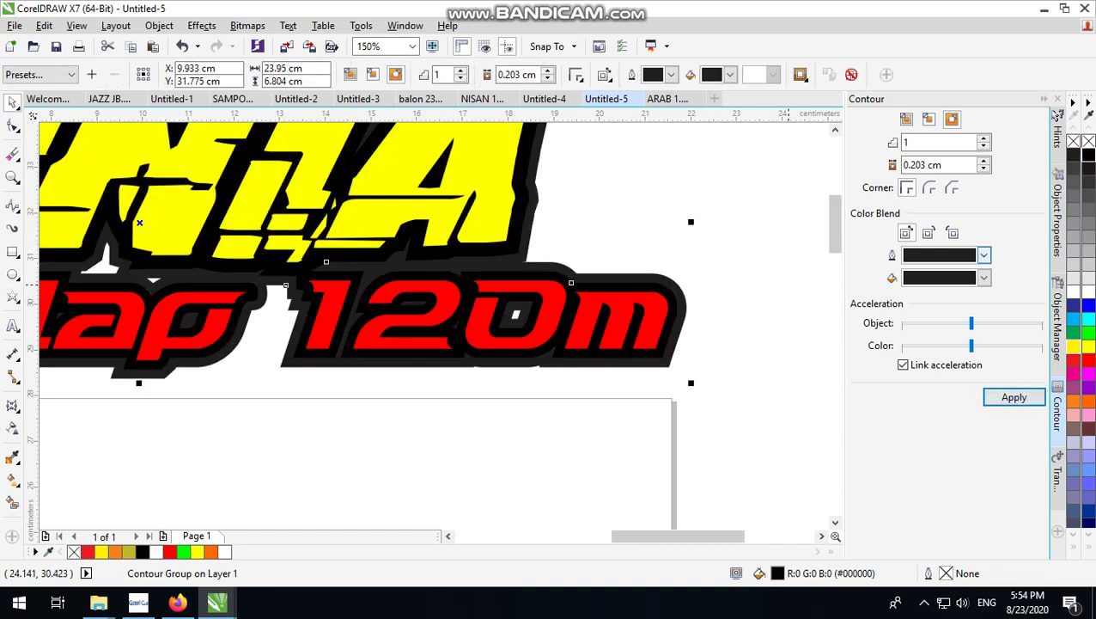
left_click(912, 165)
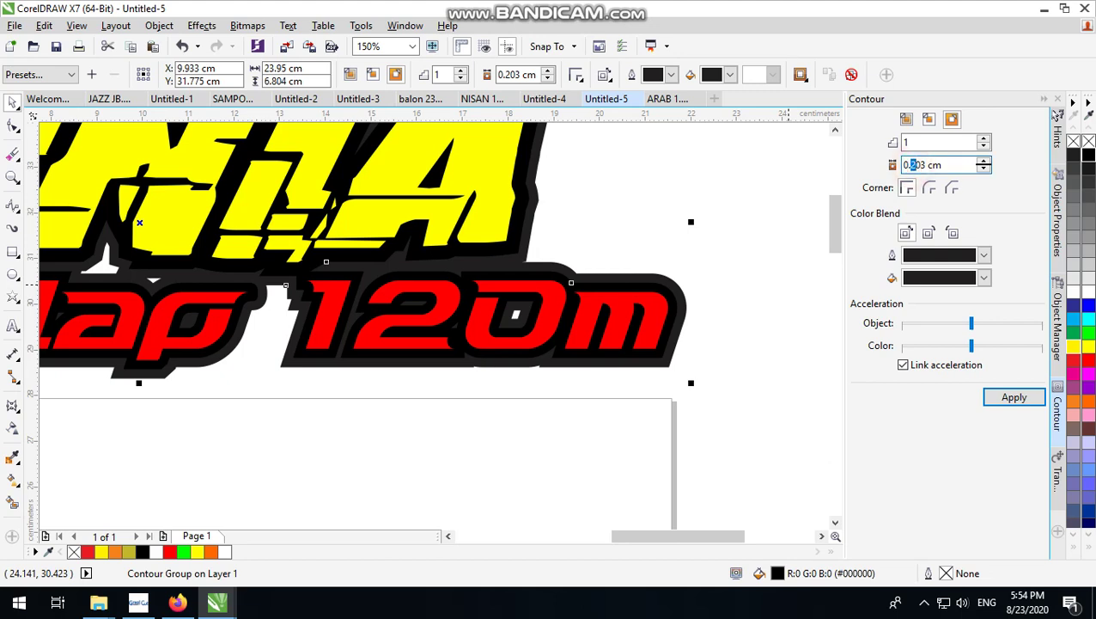
type("1")
left_click(1001, 400)
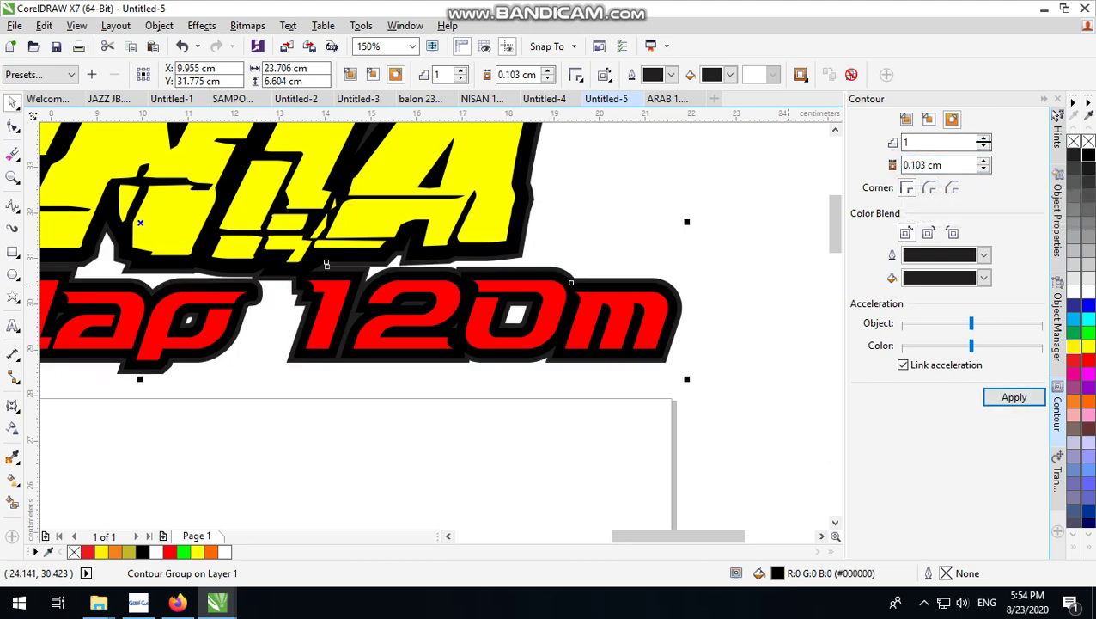
left_click(984, 139)
left_click(1008, 398)
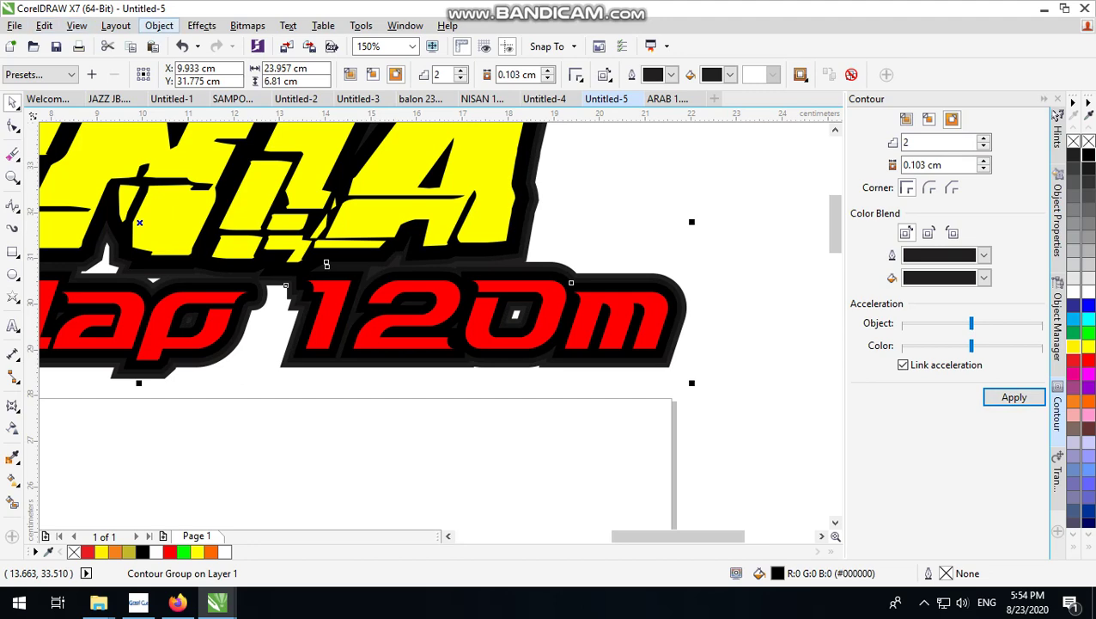
left_click(154, 24)
left_click(205, 264)
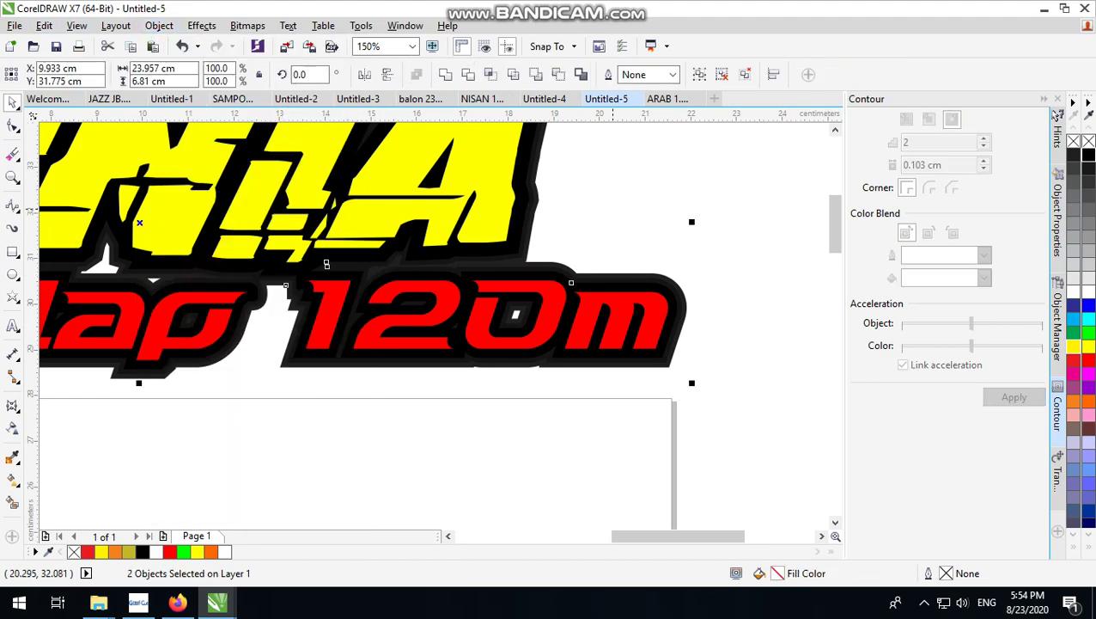
Ungroup the two separated contour steps.
left_click(605, 221)
scroll(589, 289, "up", 1)
left_click(577, 282)
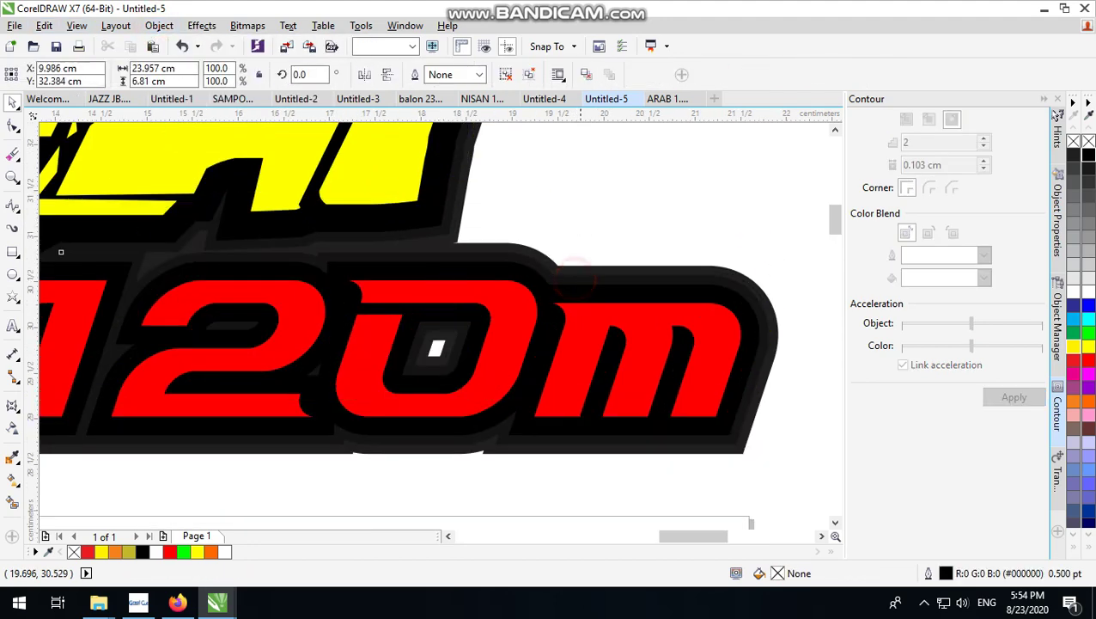
left_click_drag(65, 195, 61, 252)
left_click(528, 74)
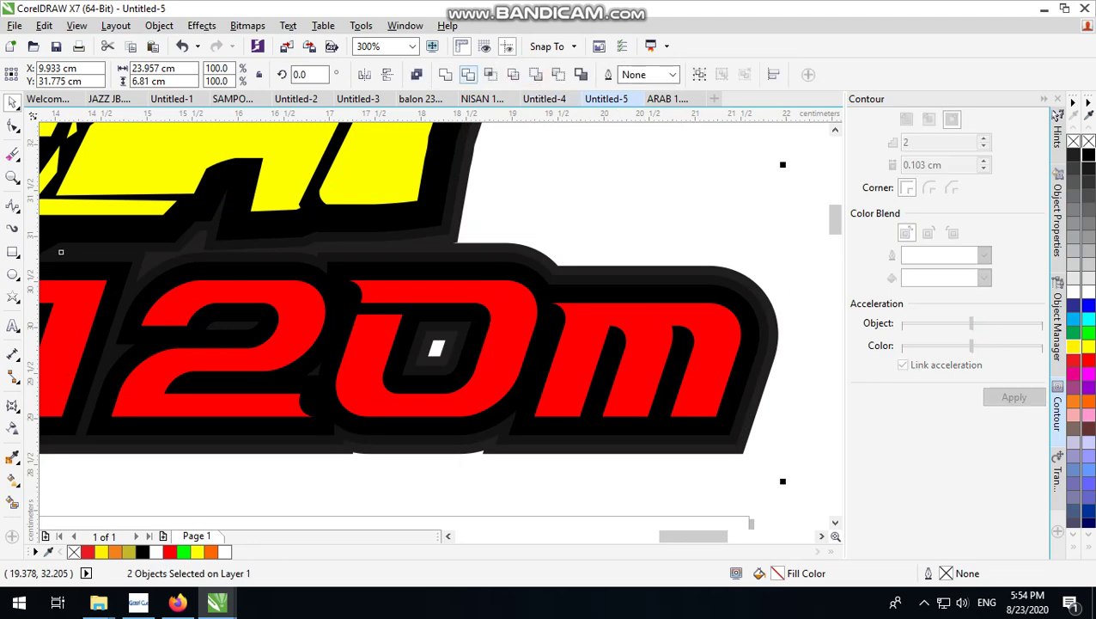
Fill the inner contour step white, leaving a white band between the black outlines.
scroll(429, 348, "down", 1)
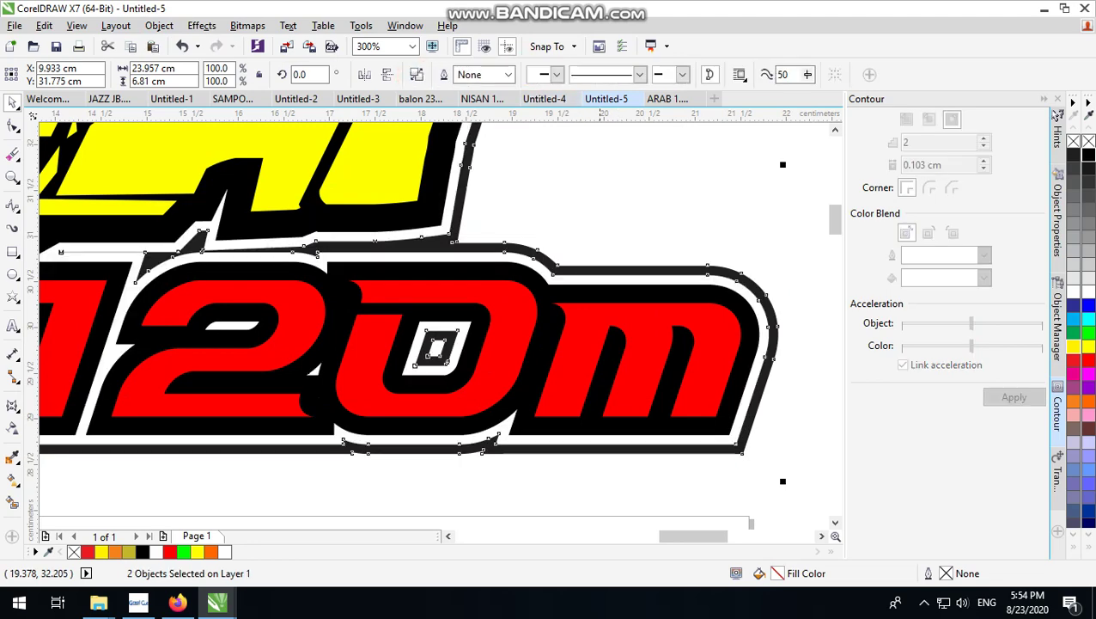
left_click(525, 350)
scroll(526, 349, "down", 1)
scroll(599, 349, "down", 1)
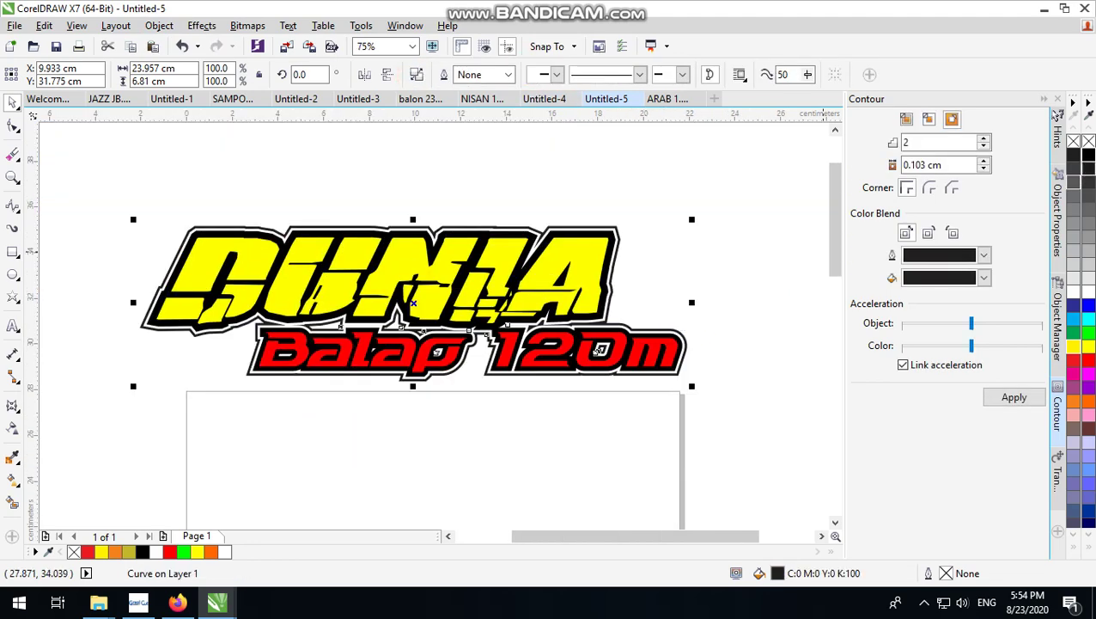
left_click(1087, 155)
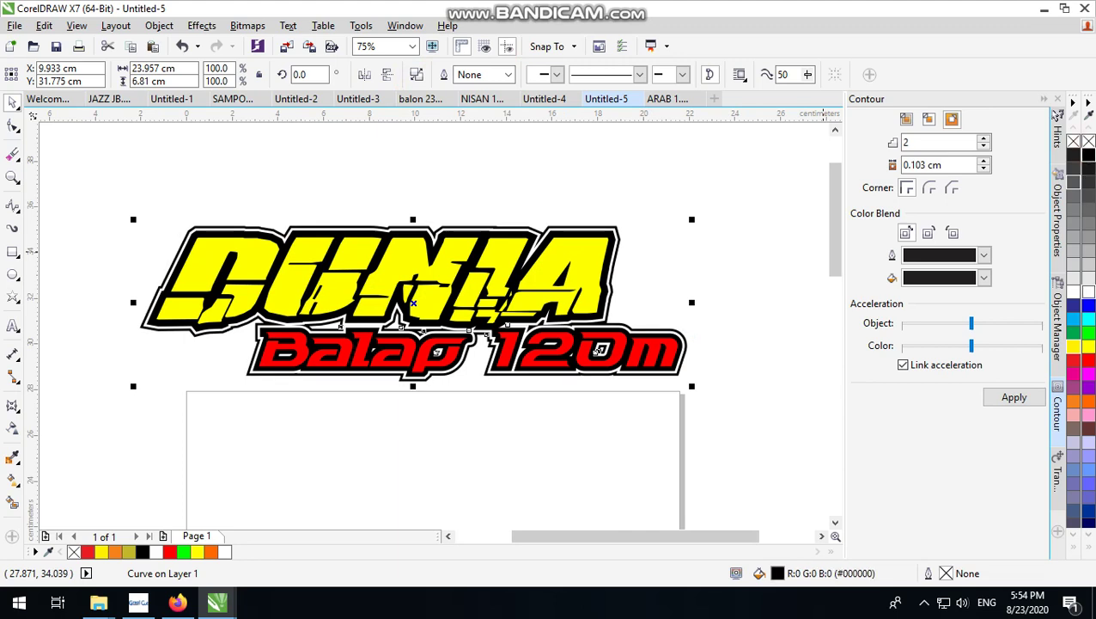
left_click(1087, 292)
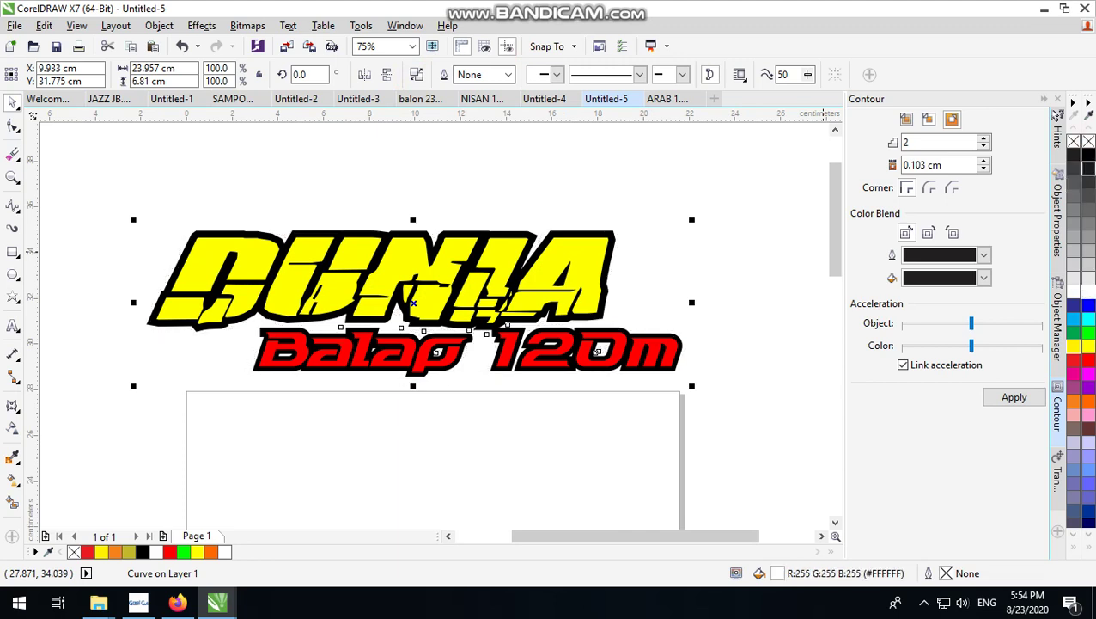
left_click(1086, 155)
left_click(722, 195)
scroll(522, 325, "down", 1)
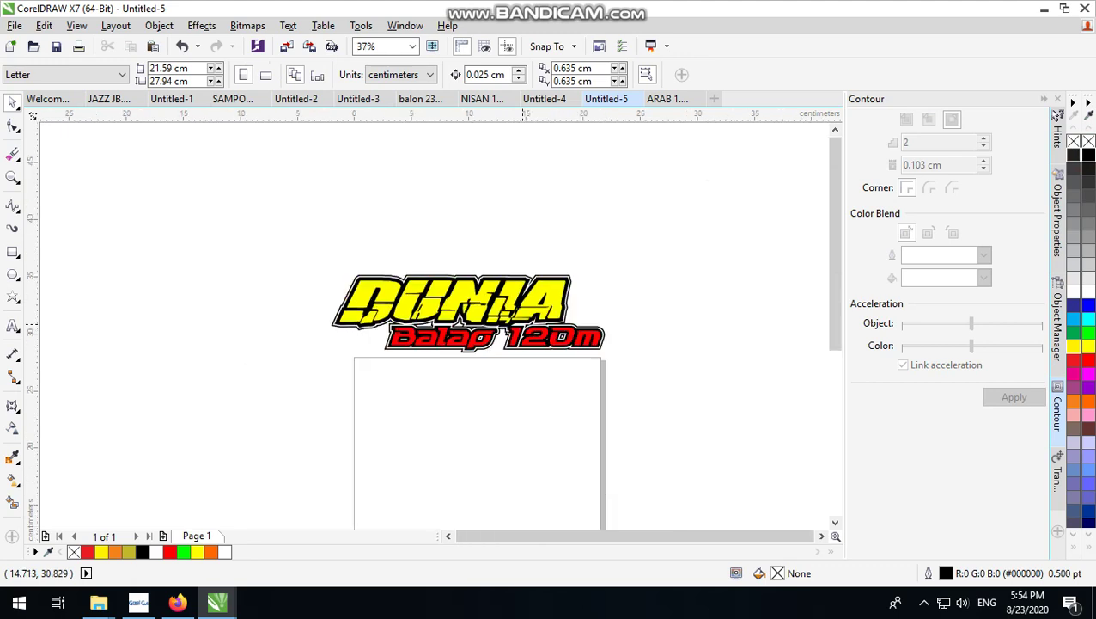
scroll(522, 325, "up", 1)
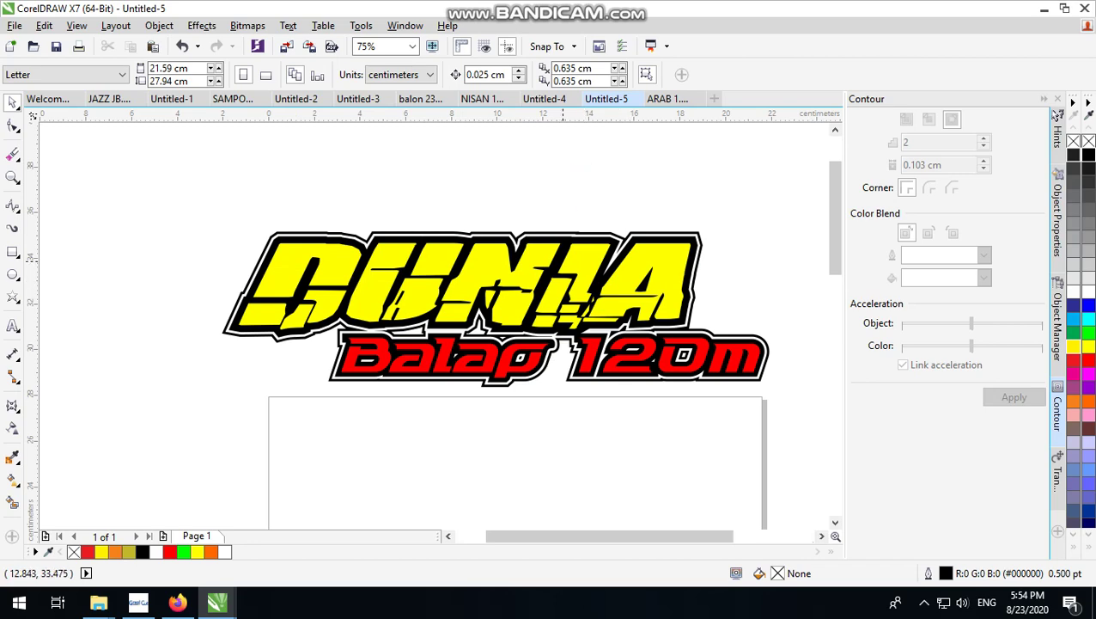
scroll(585, 188, "up", 1)
scroll(533, 243, "down", 2)
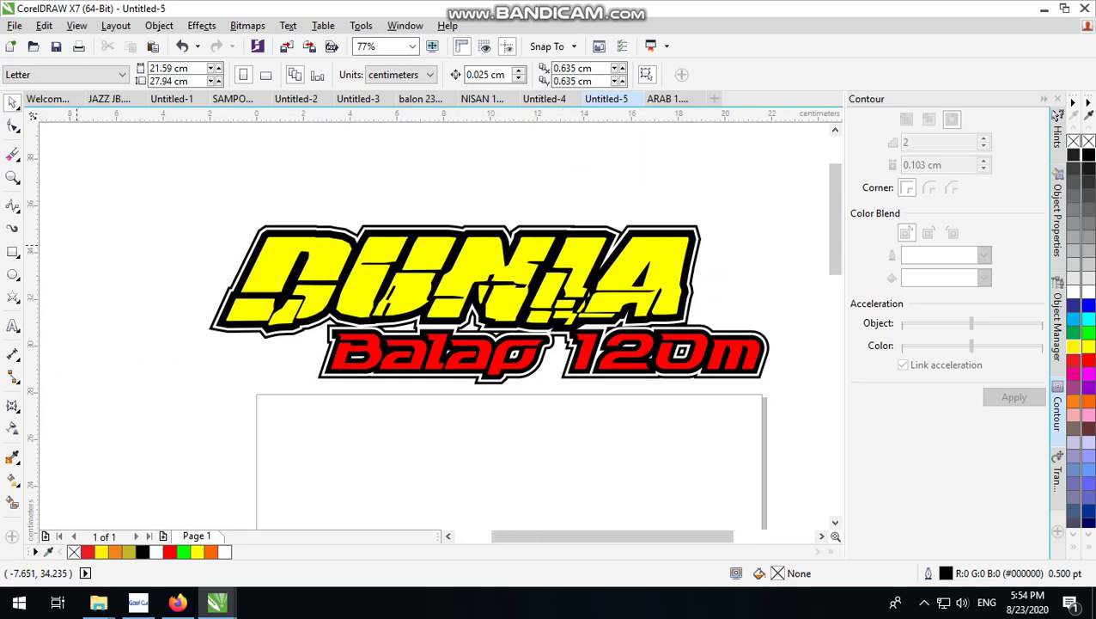
Draw a wide rectangle across the top of DUNIA and move it into place.
left_click(12, 250)
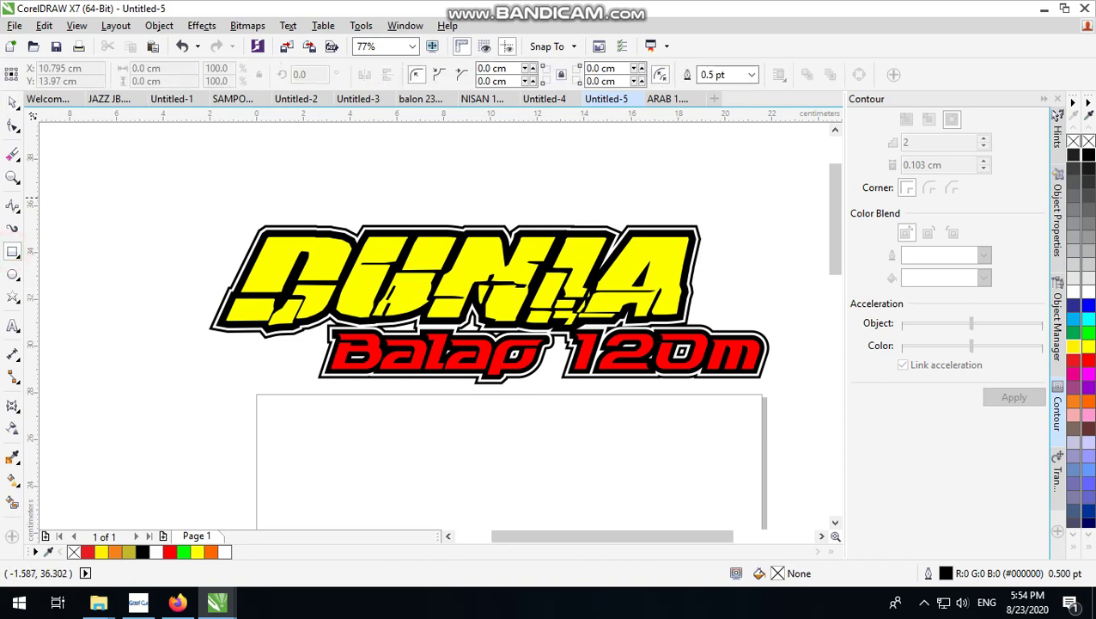
scroll(318, 266, "down", 3)
scroll(301, 282, "up", 3)
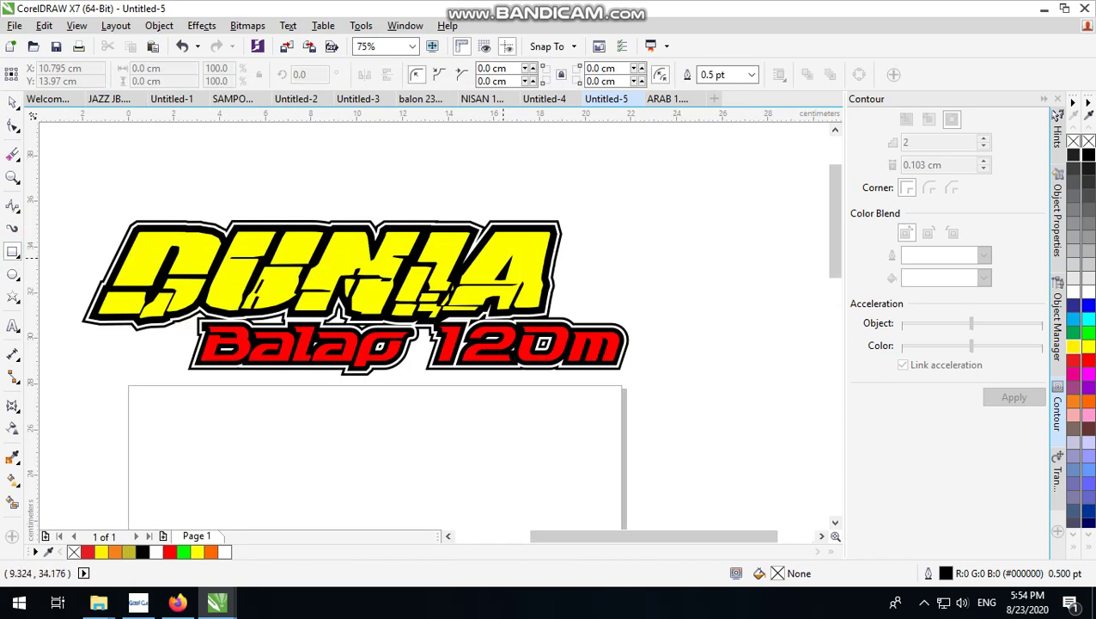
scroll(468, 266, "down", 3)
scroll(423, 256, "up", 3)
left_click_drag(100, 194, 658, 284)
left_click(12, 101)
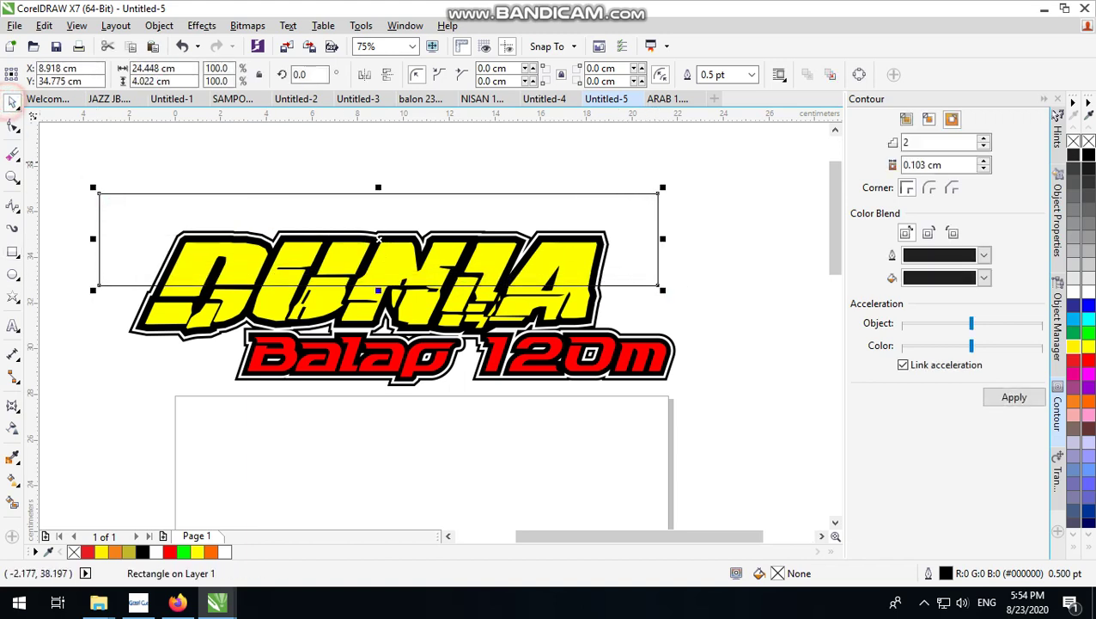
mouse_move(422, 218)
left_mouse_down()
mouse_move(379, 199)
mouse_move(450, 205)
left_mouse_up()
Skew the rectangle into a thin slanted bar over DUNIA.
left_click(378, 200)
scroll(453, 248, "down", 1)
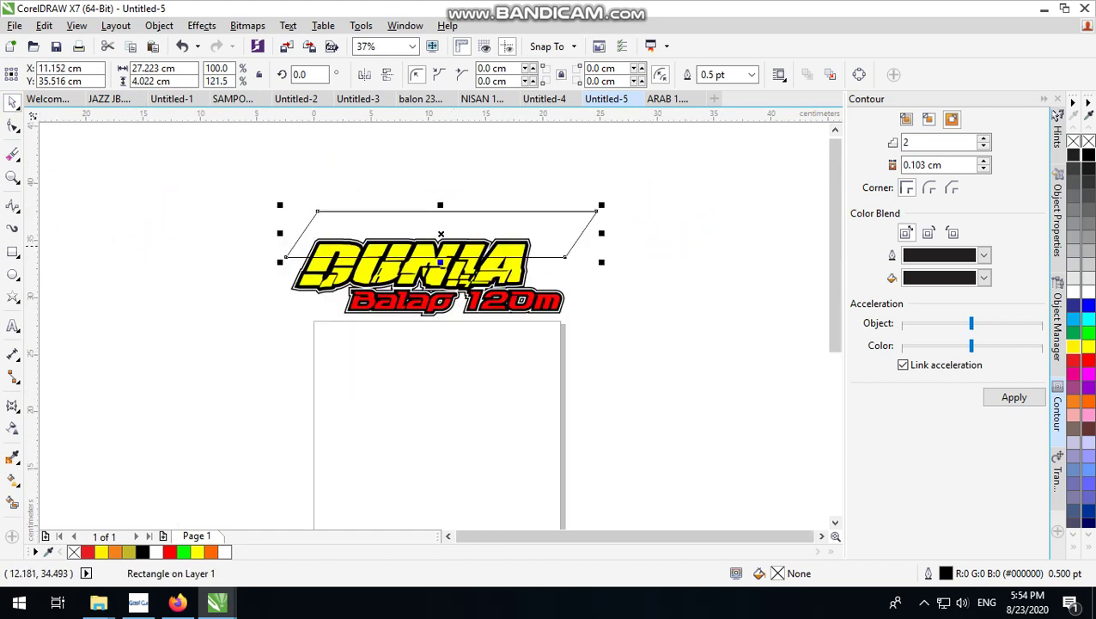
scroll(486, 232, "up", 1)
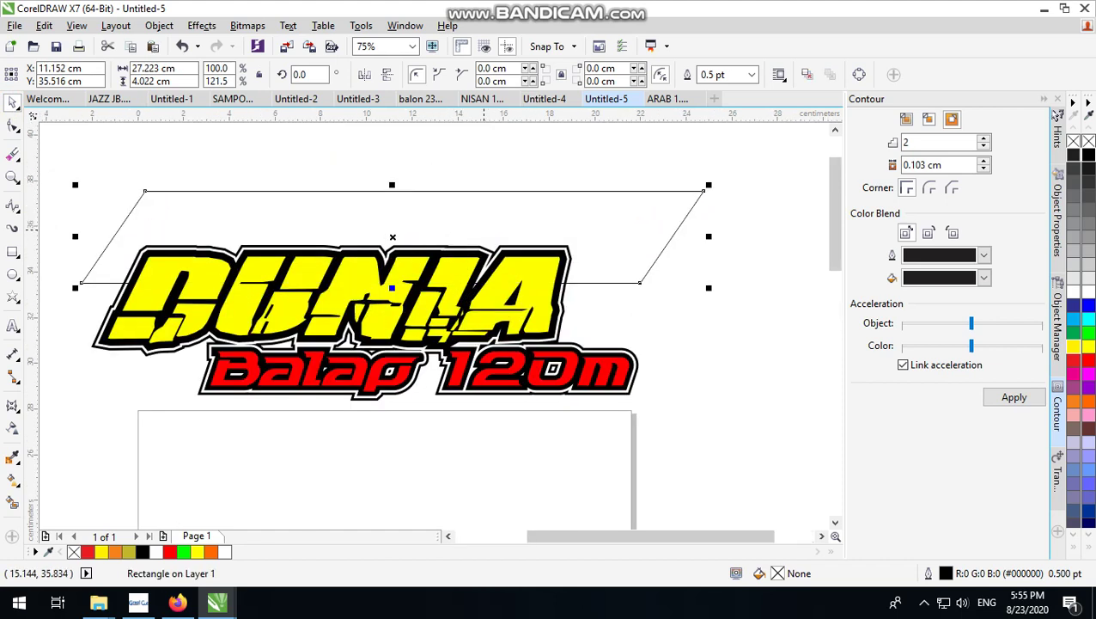
left_click_drag(392, 185, 392, 209)
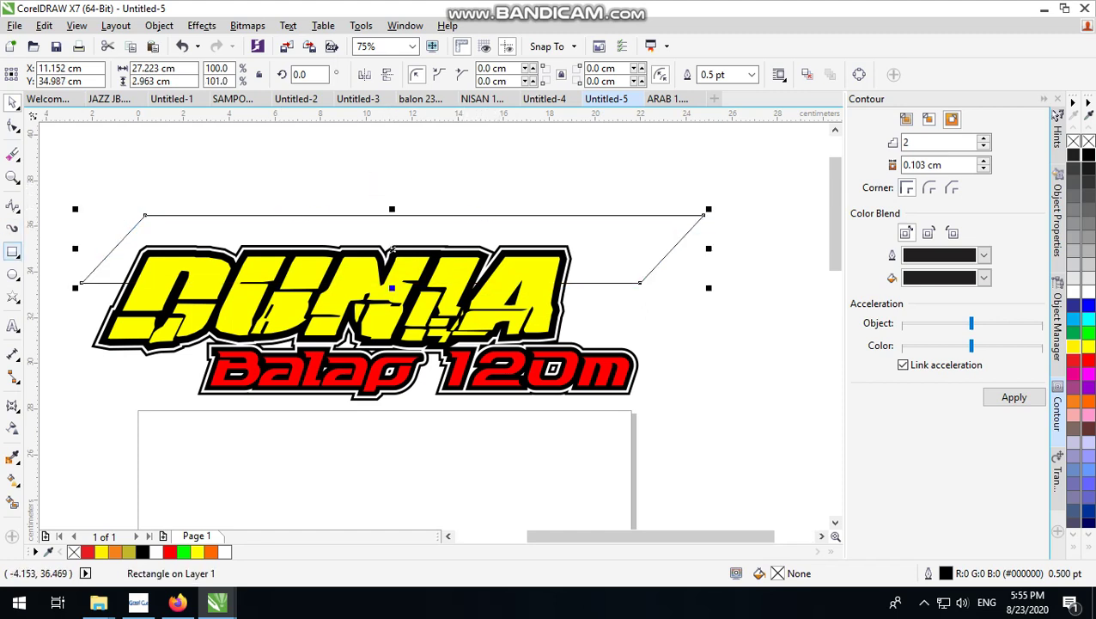
left_click(13, 251)
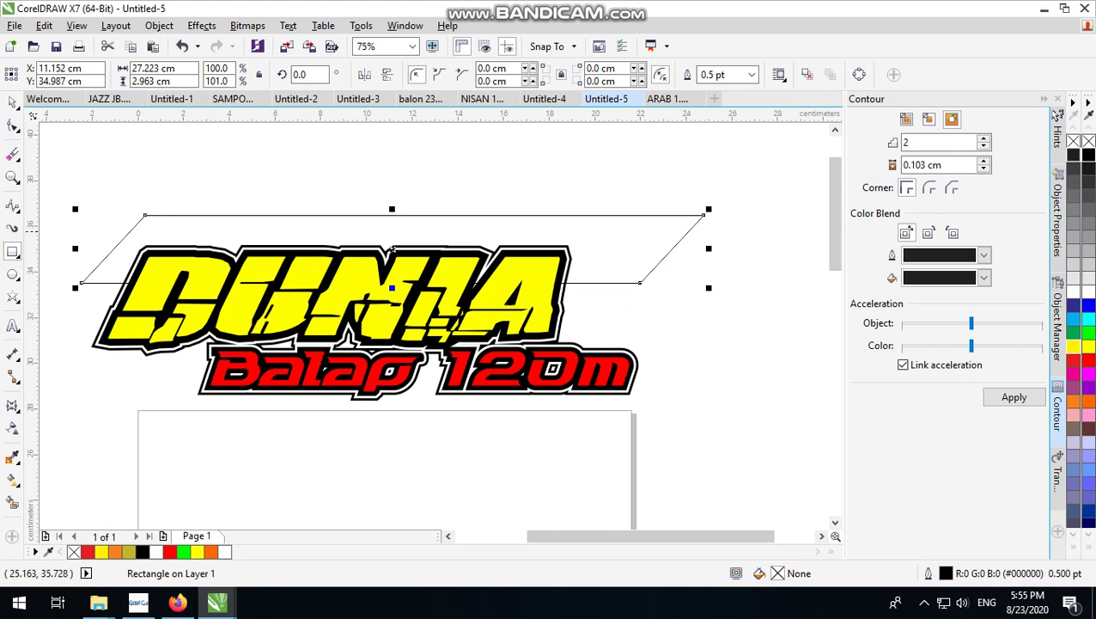
key("space")
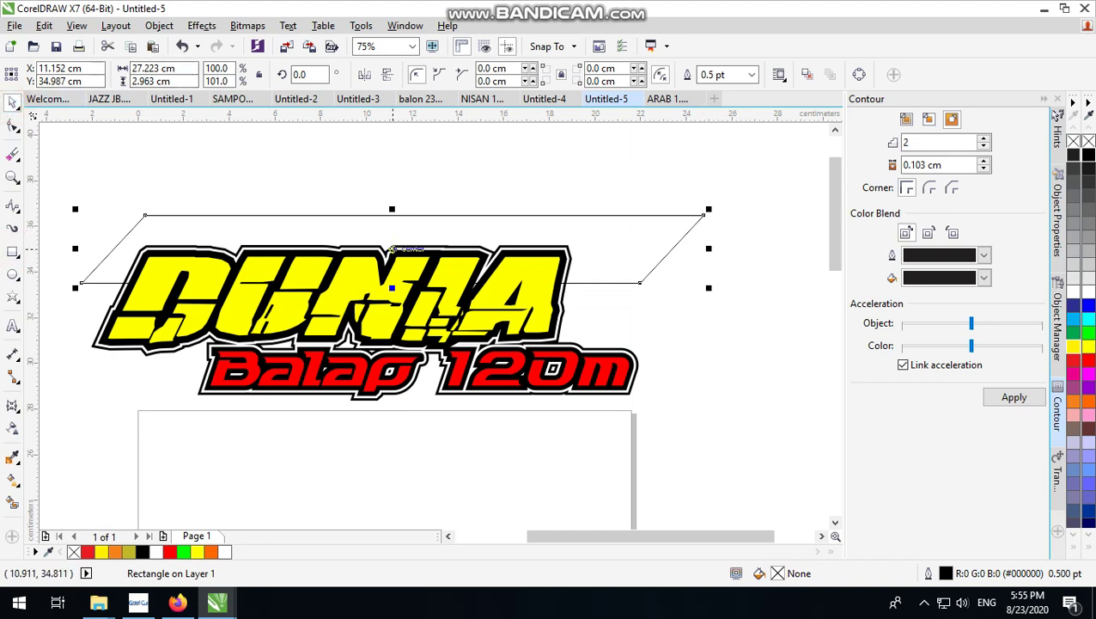
left_click(393, 215)
mouse_move(393, 214)
left_mouse_down()
mouse_move(367, 206)
mouse_move(283, 226)
left_mouse_up()
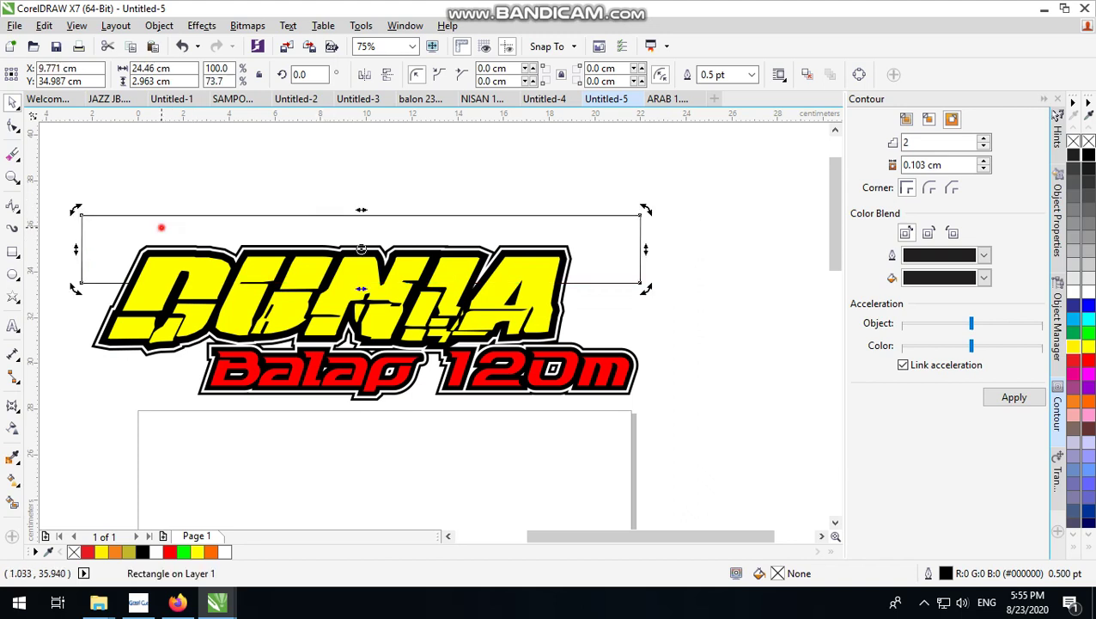
Drop a copy of the bar out to its right.
left_click(160, 228)
mouse_move(161, 228)
left_mouse_down()
mouse_move(705, 223)
mouse_move(700, 240)
mouse_move(414, 256)
left_mouse_up()
scroll(700, 240, "down", 2)
scroll(582, 258, "up", 1)
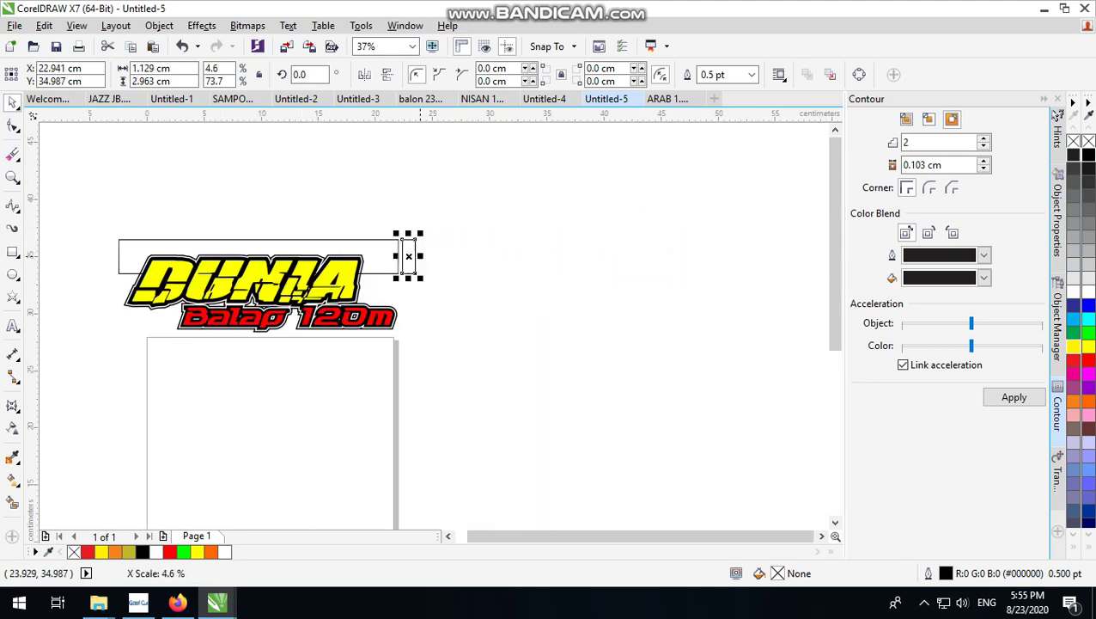
Place another copy of the thin strip further to the right.
scroll(414, 256, "up", 1)
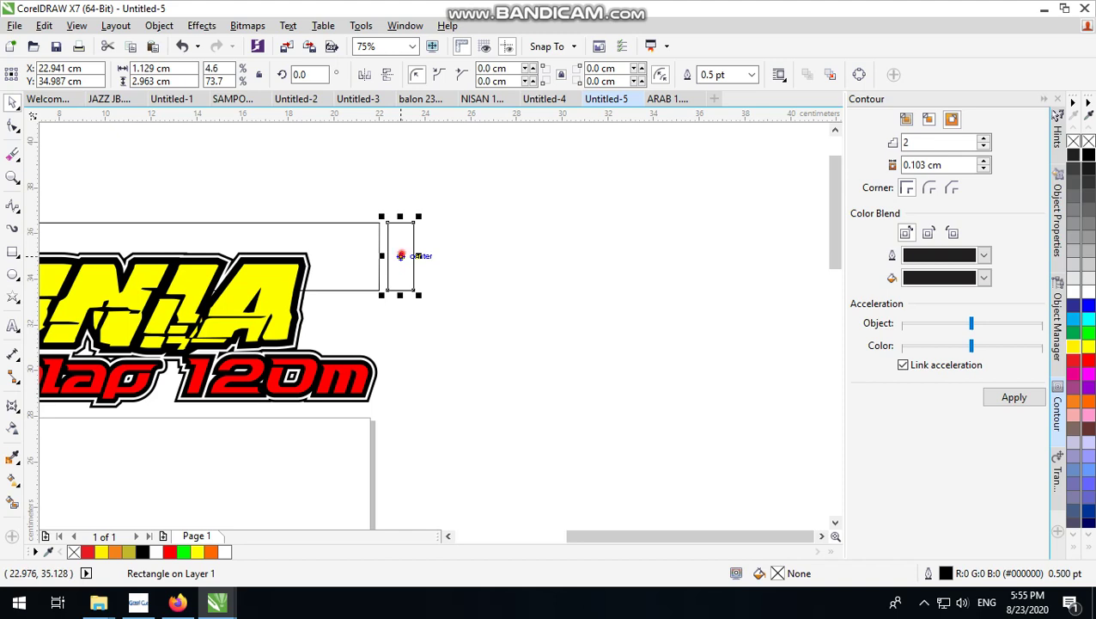
left_click_drag(400, 255, 468, 251)
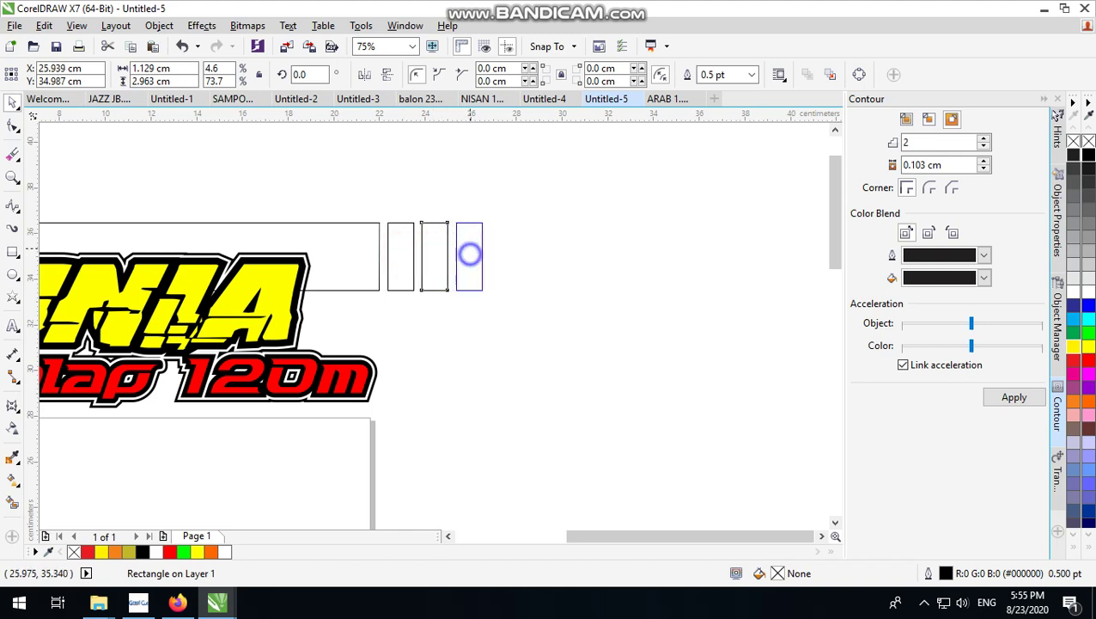
scroll(516, 258, "down", 1)
scroll(507, 278, "up", 1)
Select the long bar and three strips together and stretch them taller.
left_click(421, 247, "shift")
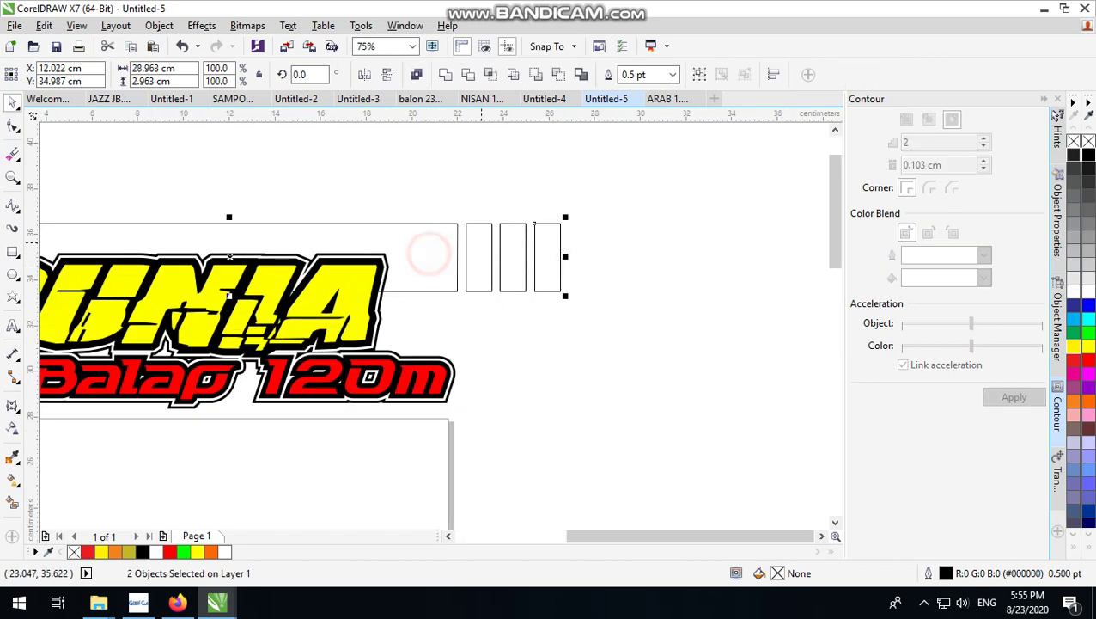
left_click(478, 241, "shift")
left_click(518, 240, "shift")
left_click(421, 71)
scroll(584, 257, "down", 1)
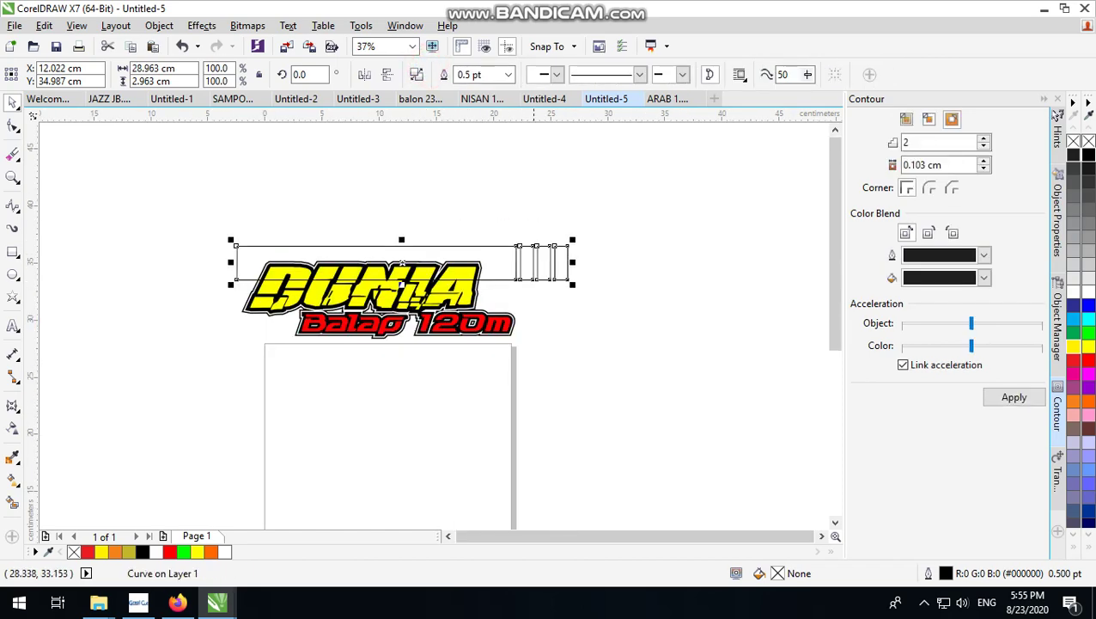
scroll(378, 257, "up", 1)
mouse_move(437, 293)
left_mouse_down()
mouse_move(437, 327)
mouse_move(421, 328)
left_mouse_up()
Skew the combined bars into slanted parallelograms and fill them cyan.
left_click(470, 227)
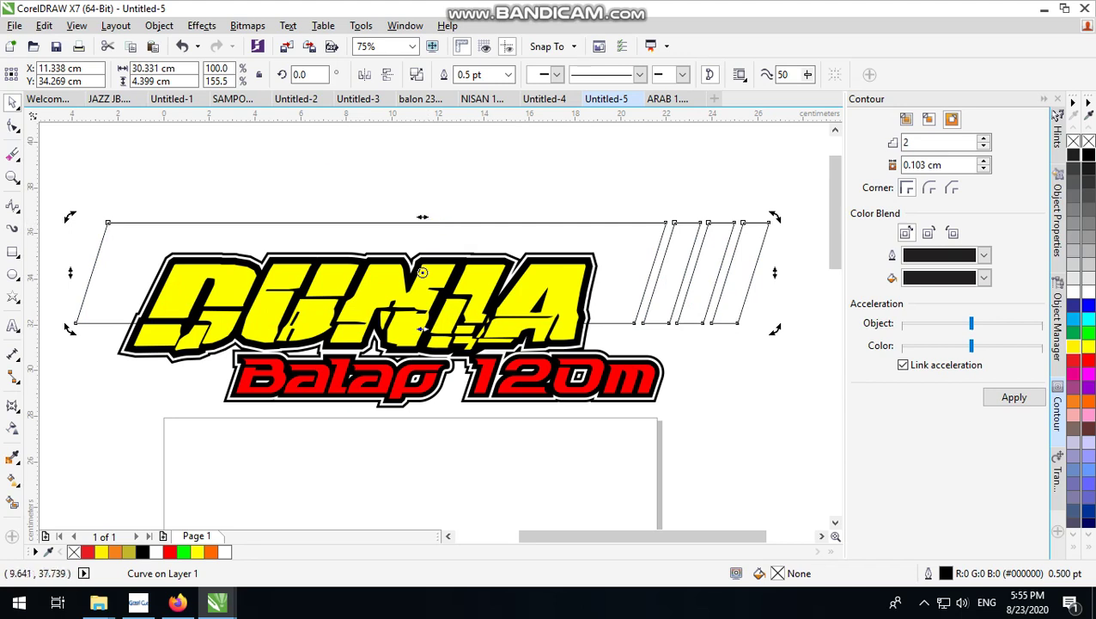
left_click(330, 151)
left_click(367, 224)
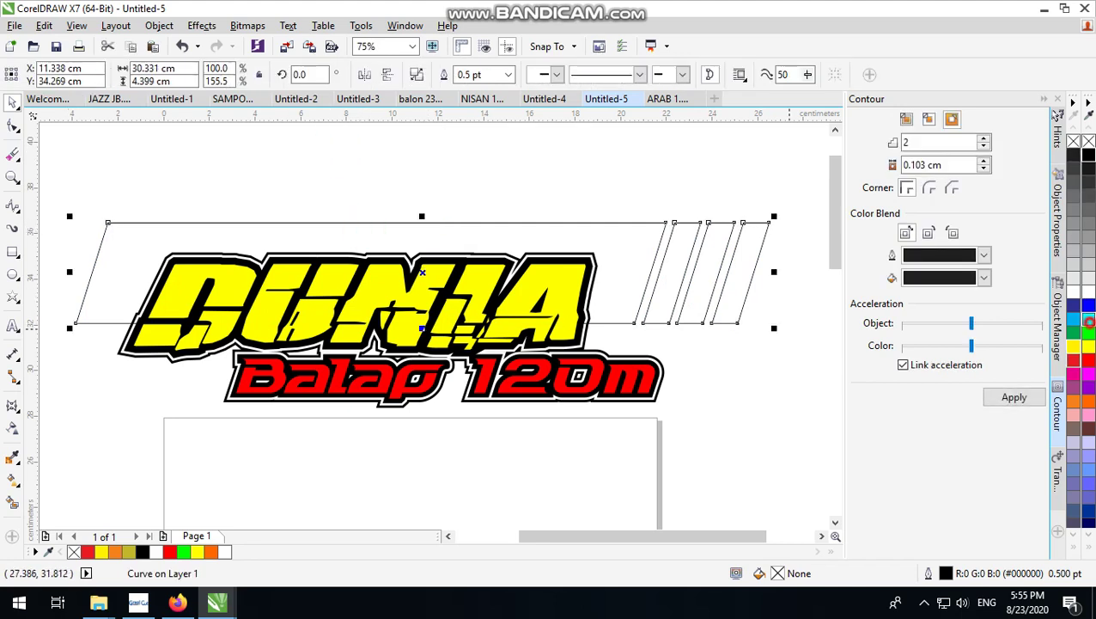
left_click(1089, 322)
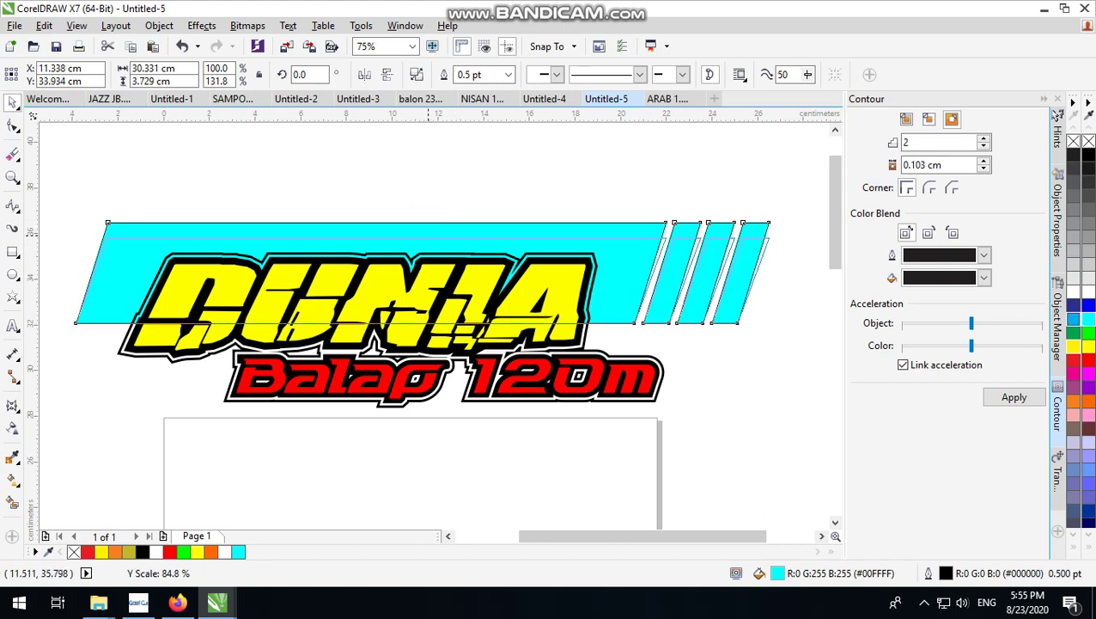
Shorten the cyan bars to 3.729 cm tall and pick them with the Transparency tool.
left_click_drag(422, 216, 422, 232)
left_click(489, 170)
left_click(638, 262)
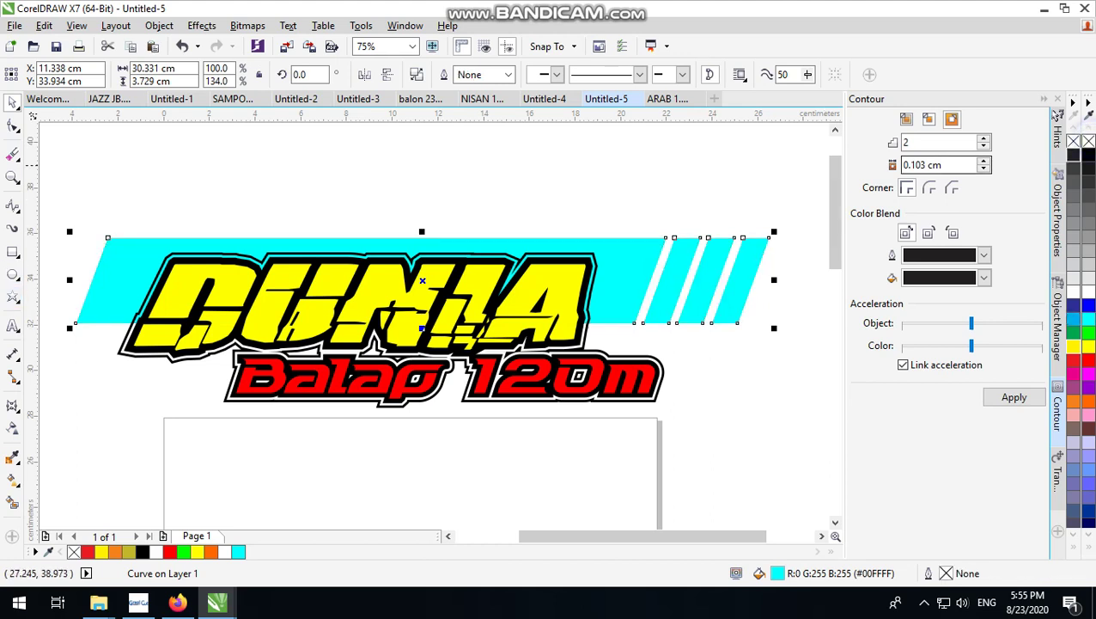
left_click(531, 163)
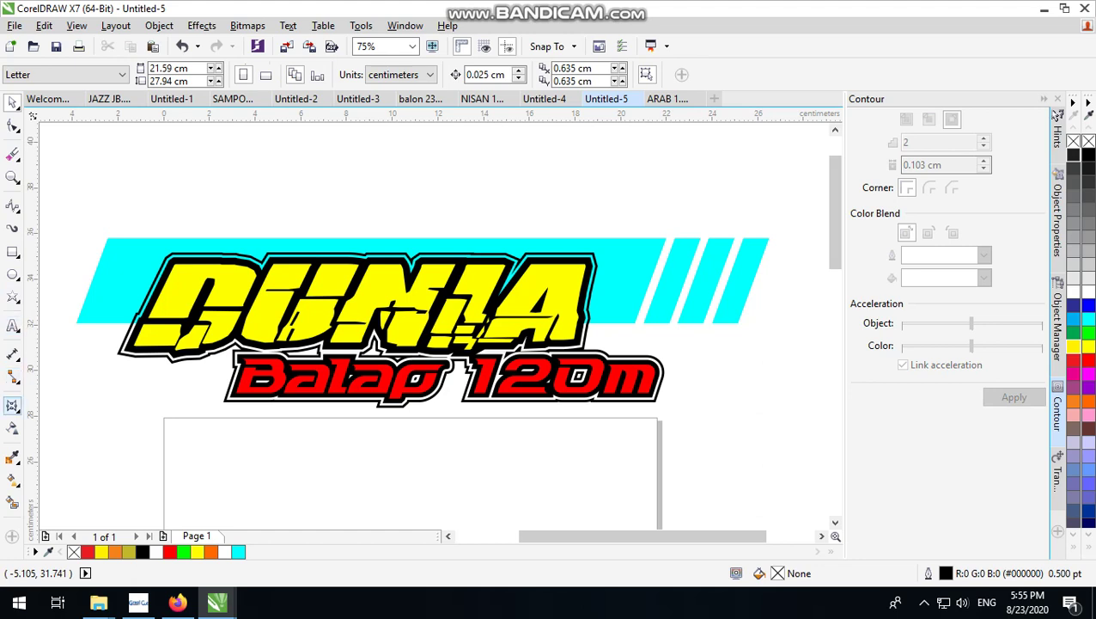
left_click(12, 427)
left_click(335, 241)
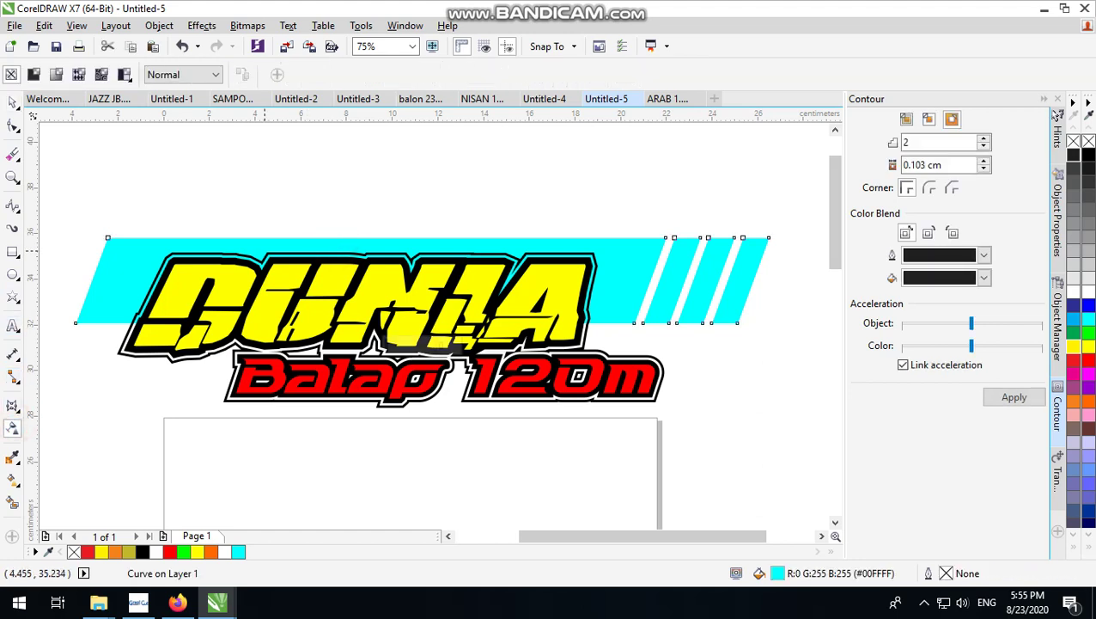
Fade the bars with a leftward linear transparency and recolour them black.
left_click_drag(385, 251, 249, 255)
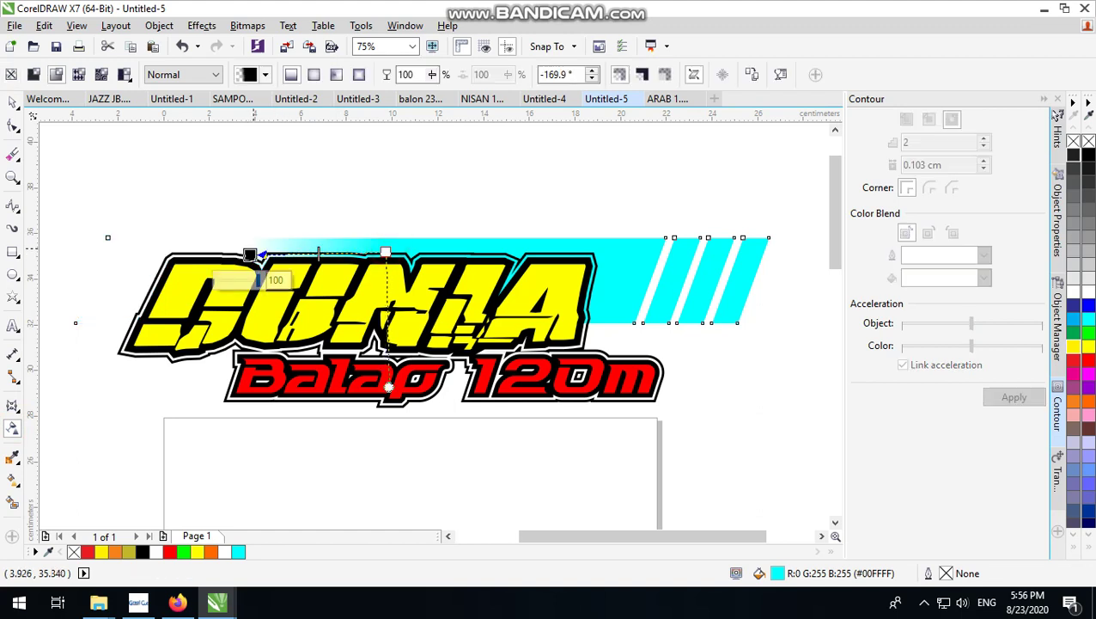
left_click(12, 101)
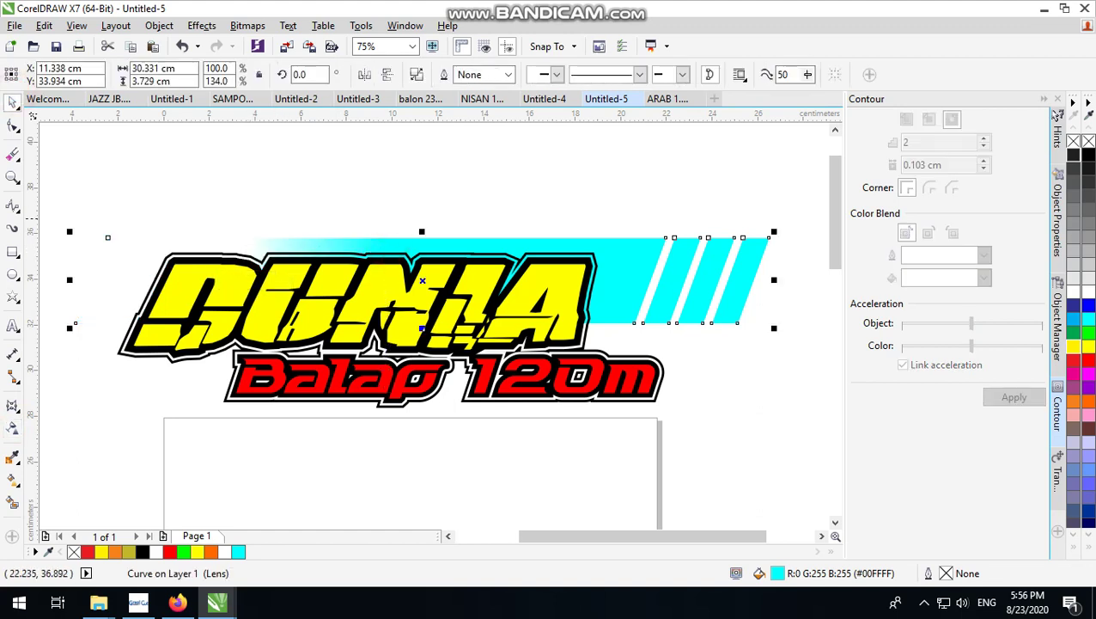
left_click(1088, 155)
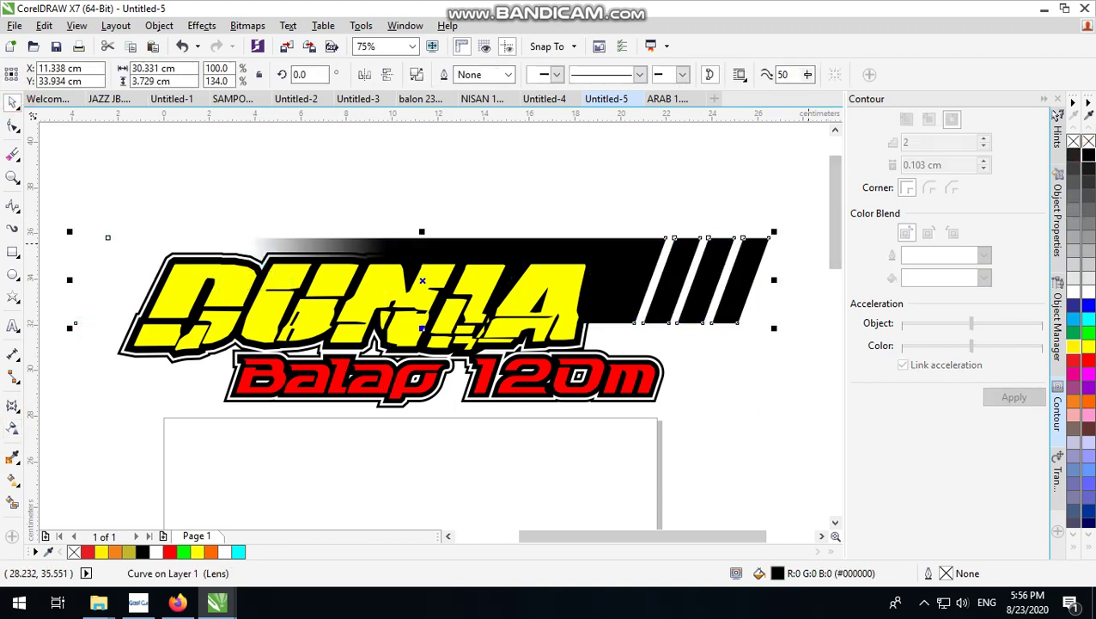
key("ctrl+z")
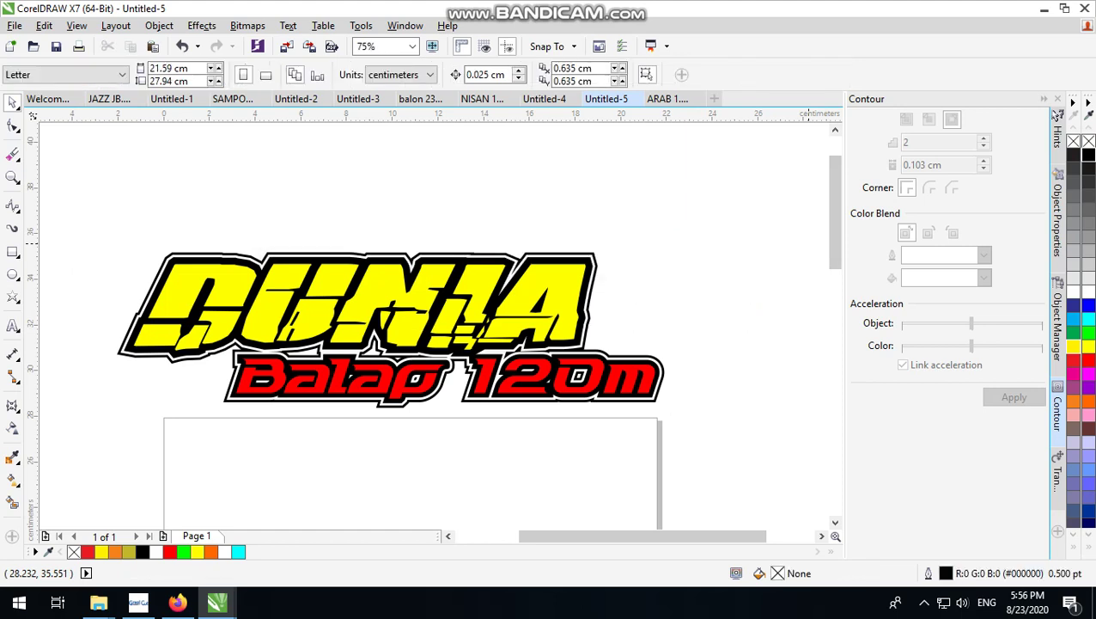
key("ctrl+shift+z")
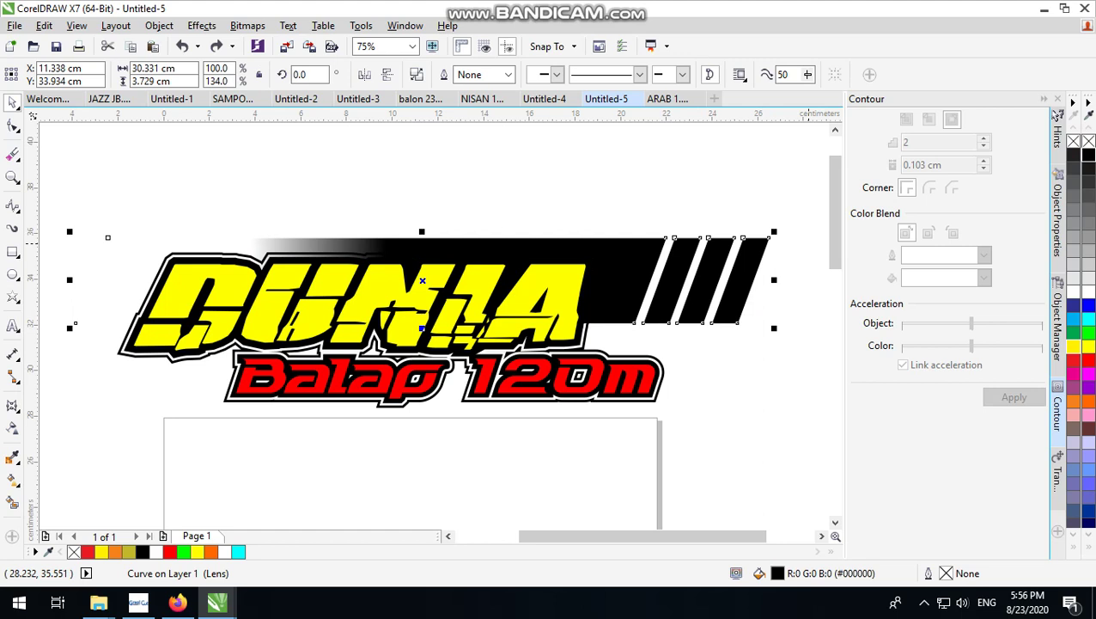
left_click(599, 206)
scroll(579, 334, "up", 2)
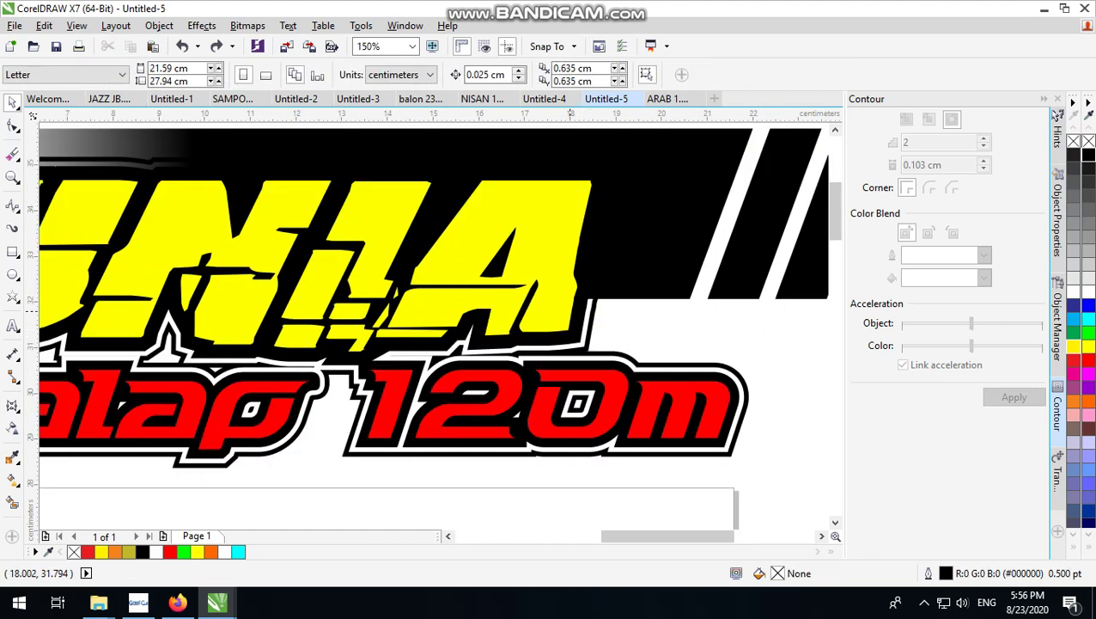
Select the outlined Balap 120m shape, then clear the selection.
scroll(616, 391, "down", 2)
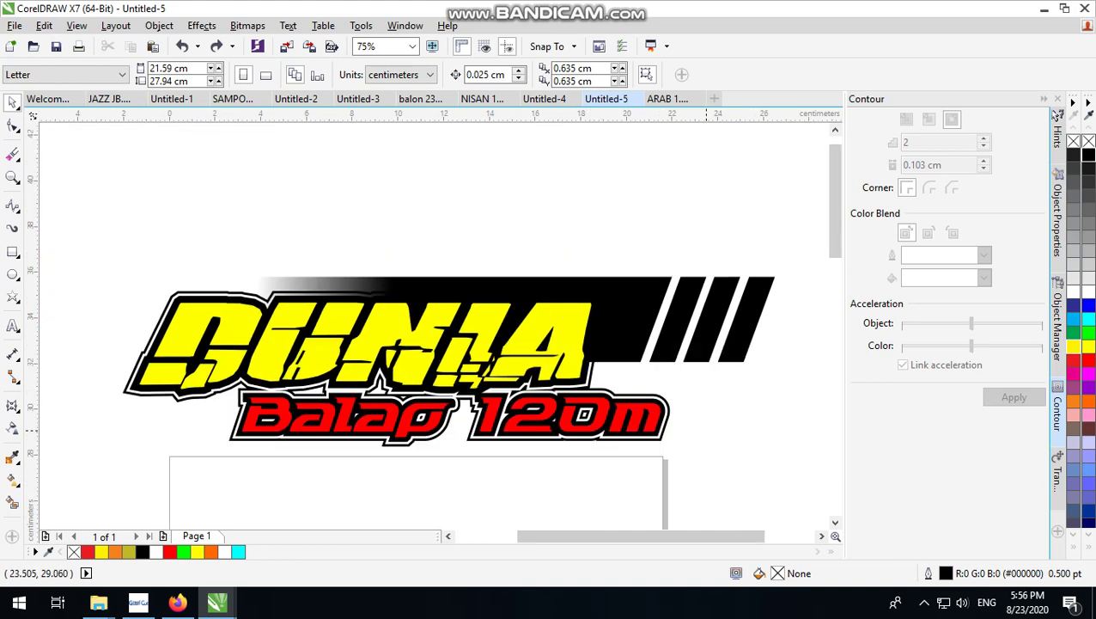
left_click(709, 423)
scroll(708, 422, "up", 2)
left_click(660, 436)
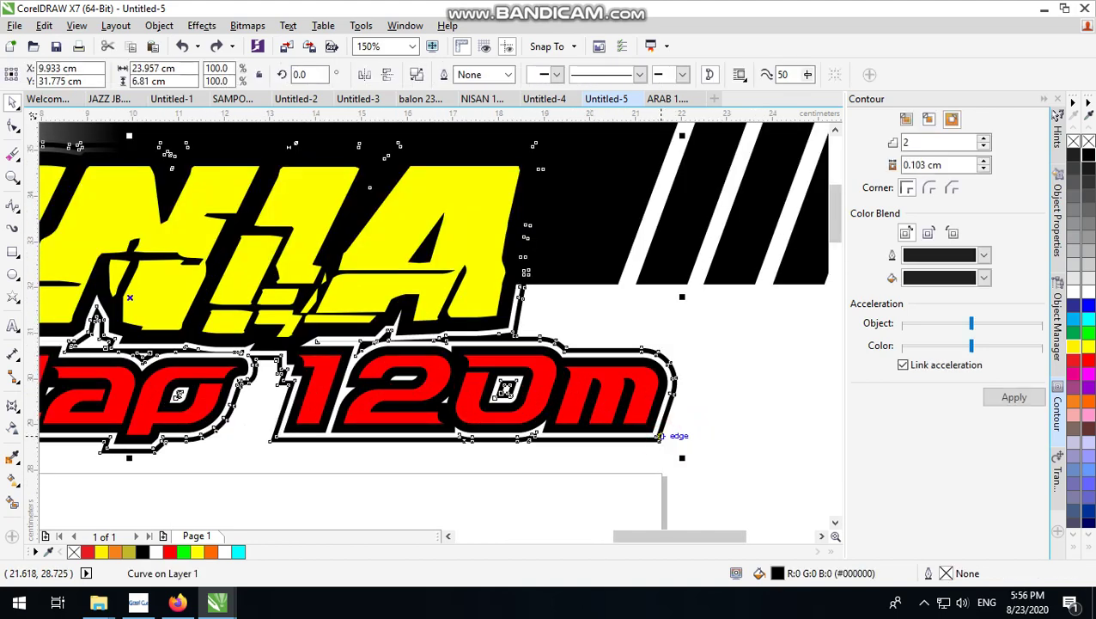
scroll(660, 435, "down", 2)
left_click(580, 183)
scroll(579, 183, "up", 2)
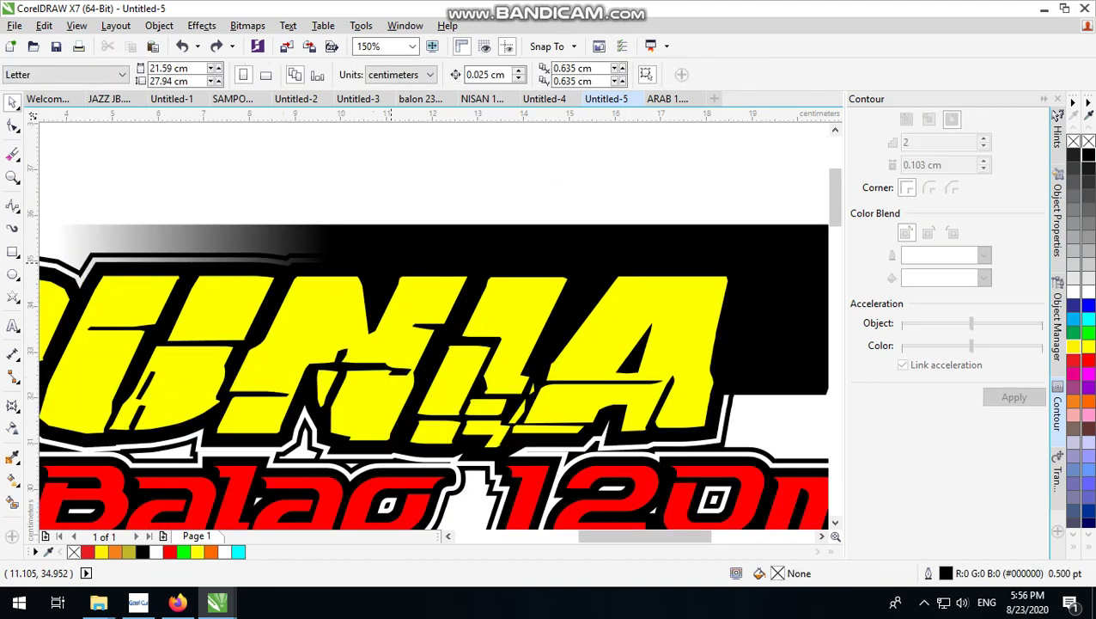
scroll(395, 258, "down", 2)
scroll(235, 279, "up", 2)
Break apart the DUNIA outline and reduce its contour to a single step.
left_click(225, 251)
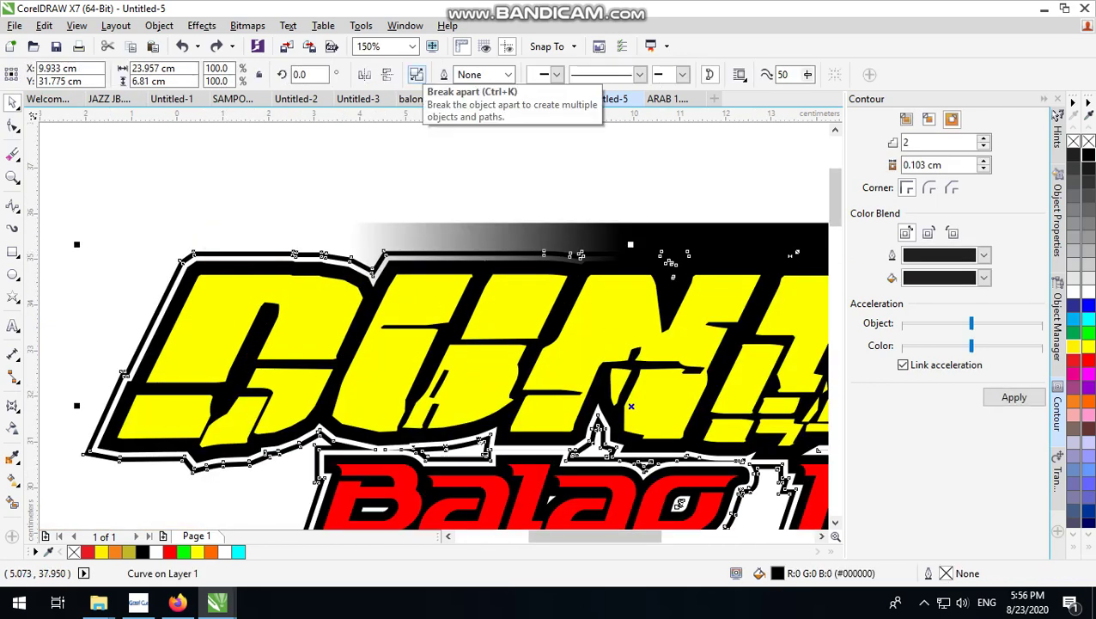
left_click(417, 75)
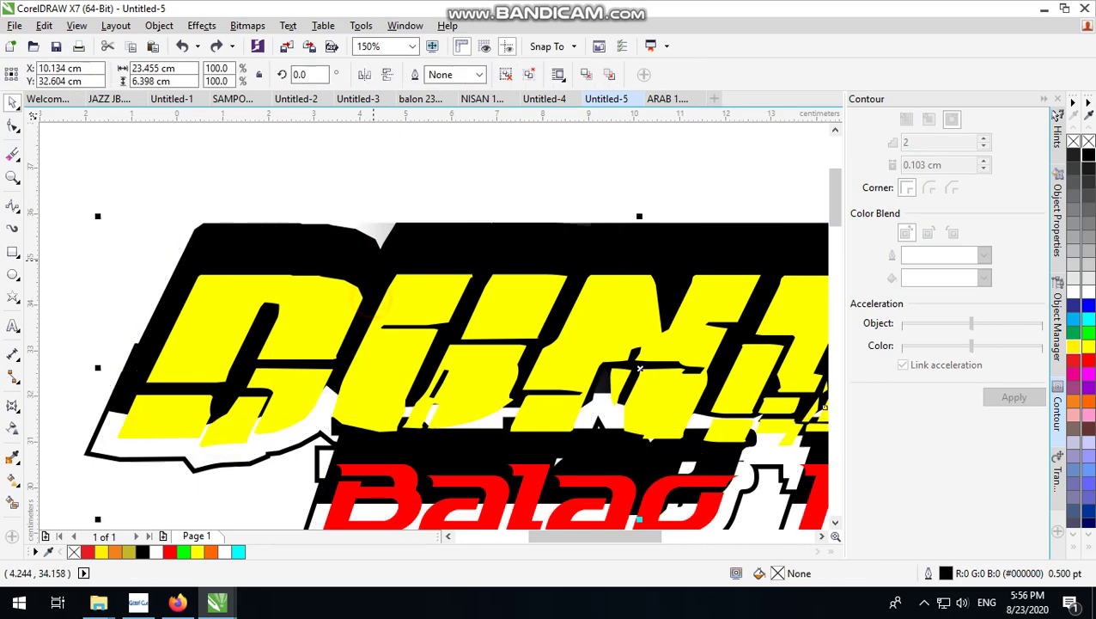
left_click_drag(639, 368, 632, 406)
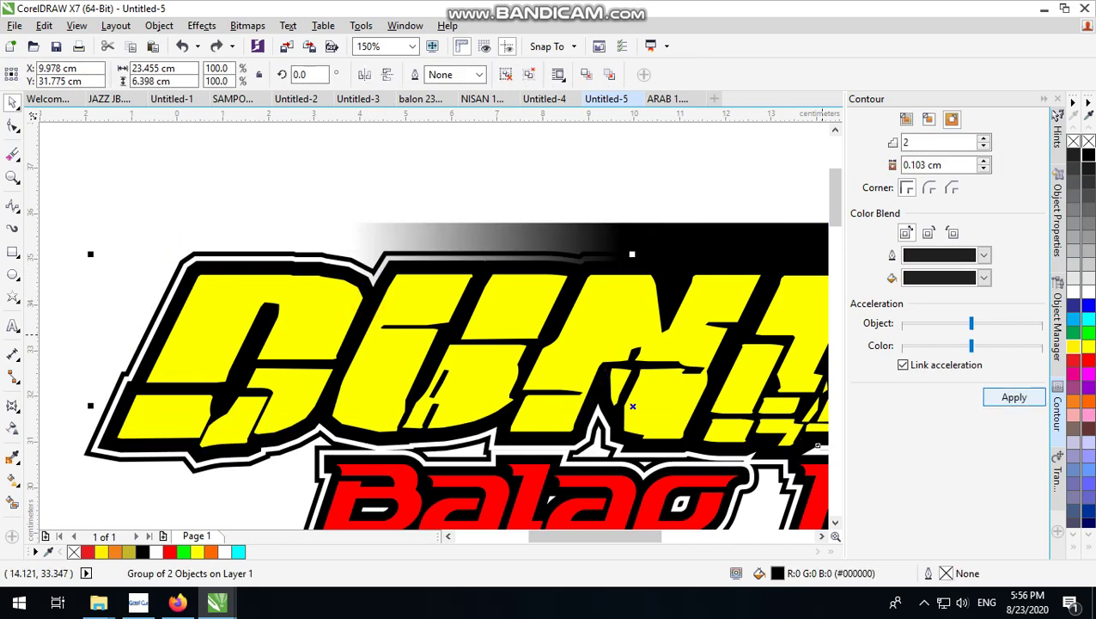
left_click(984, 146)
left_click(1014, 397)
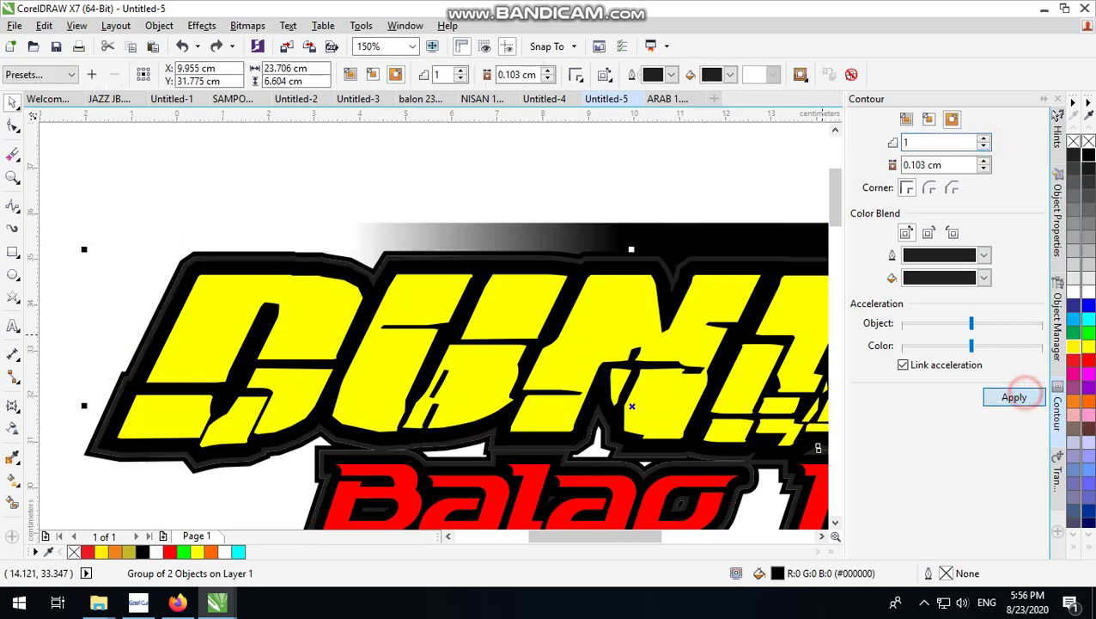
Move the black contour behind the lettering in the stacking order and select the striped speed bar.
left_click(159, 25)
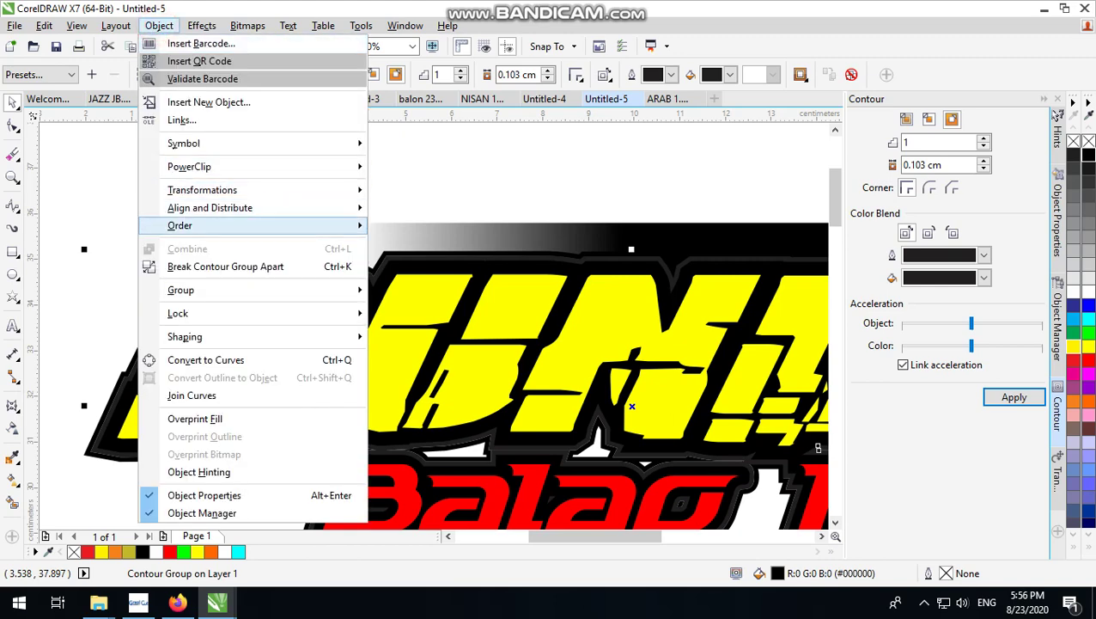
left_click(403, 226)
left_click(298, 185)
left_click(373, 277)
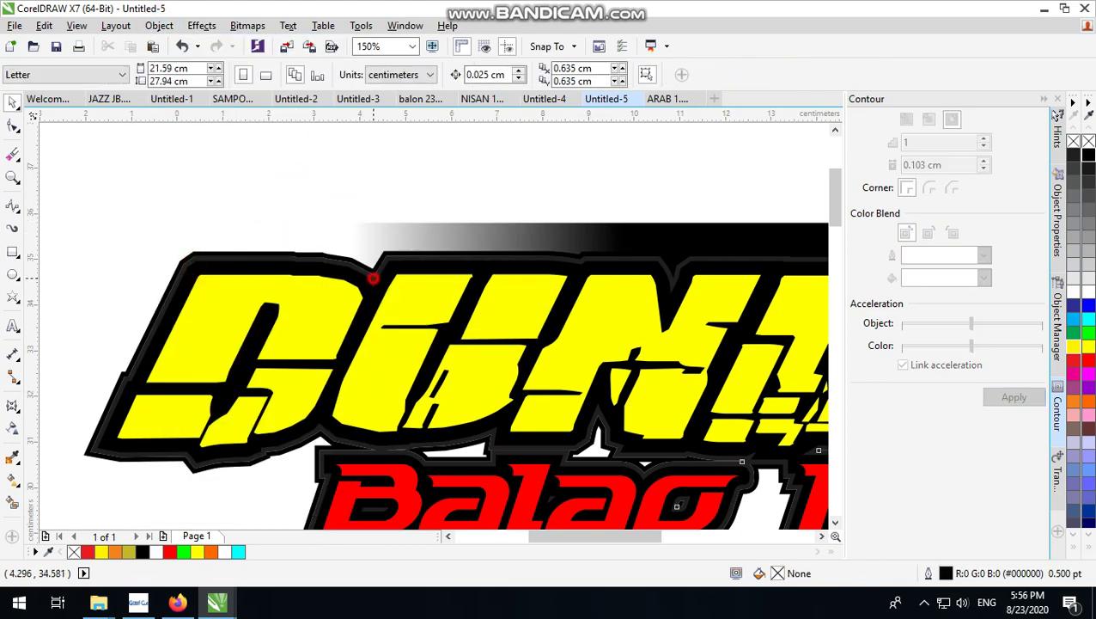
left_click(373, 278)
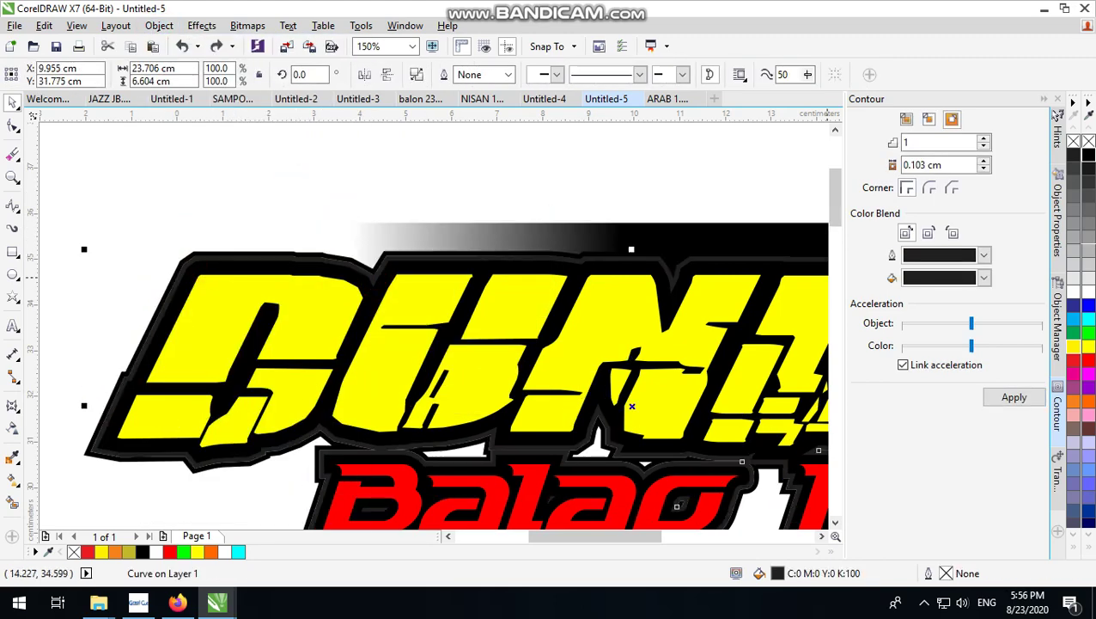
scroll(246, 211, "down", 2)
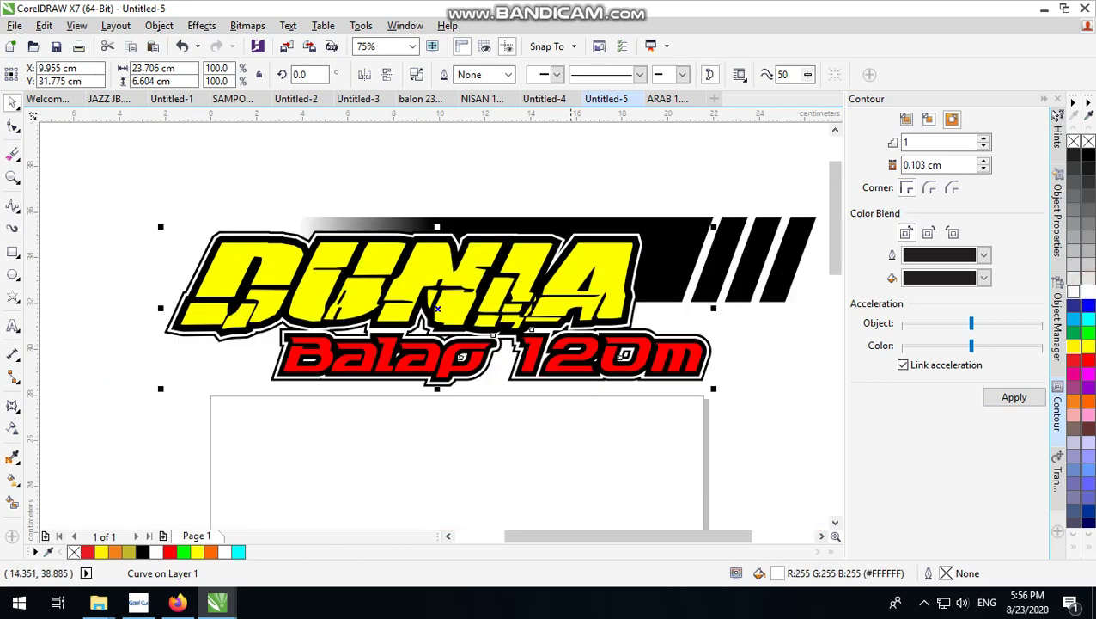
left_click(627, 172)
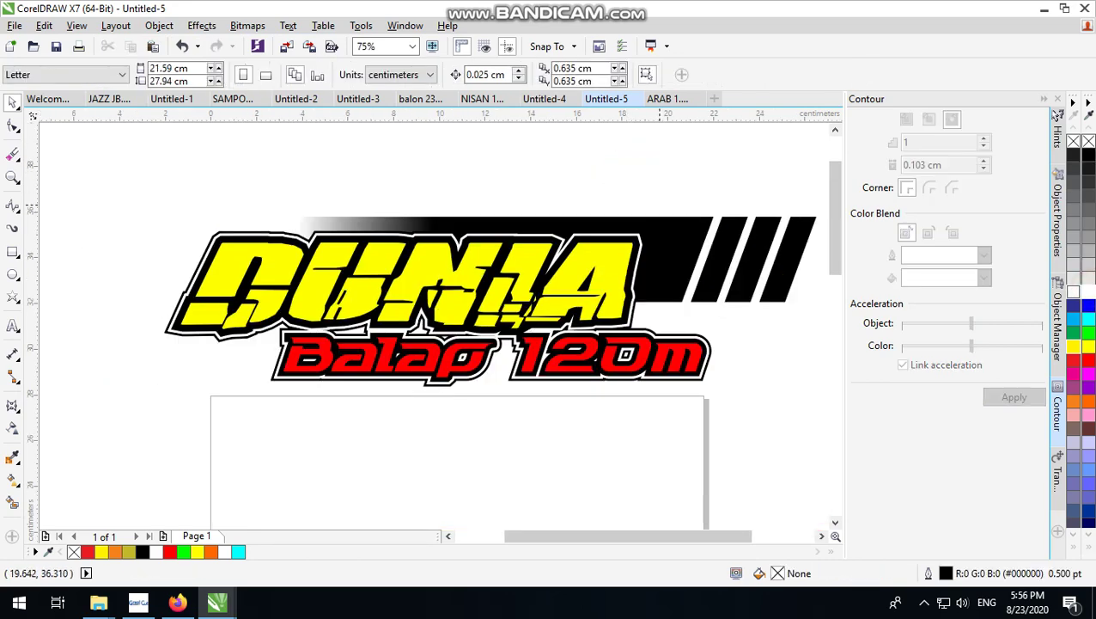
left_click(679, 225)
scroll(674, 222, "down", 1)
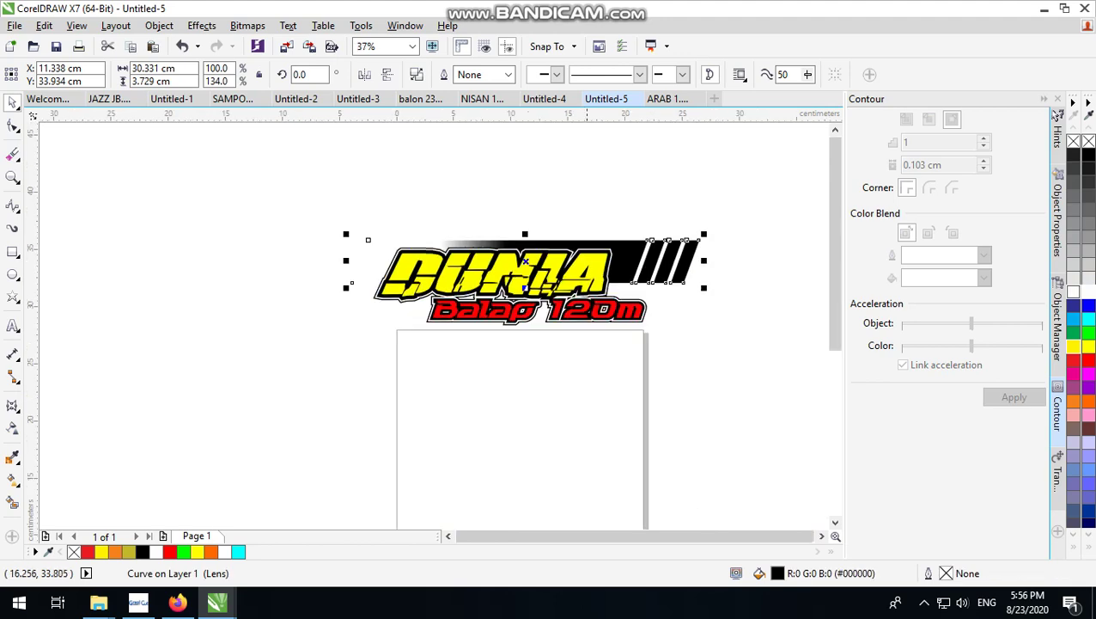
scroll(661, 206, "up", 1)
Shift the Balap 120m outline group up and right to offset its black backing.
left_click(656, 186)
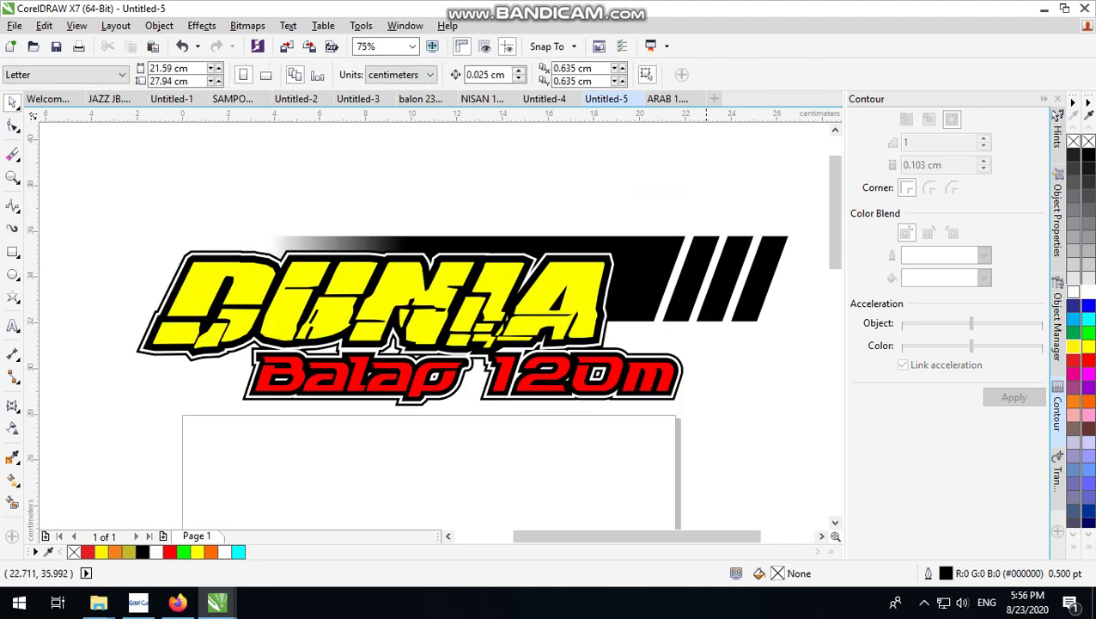
scroll(674, 352, "up", 1)
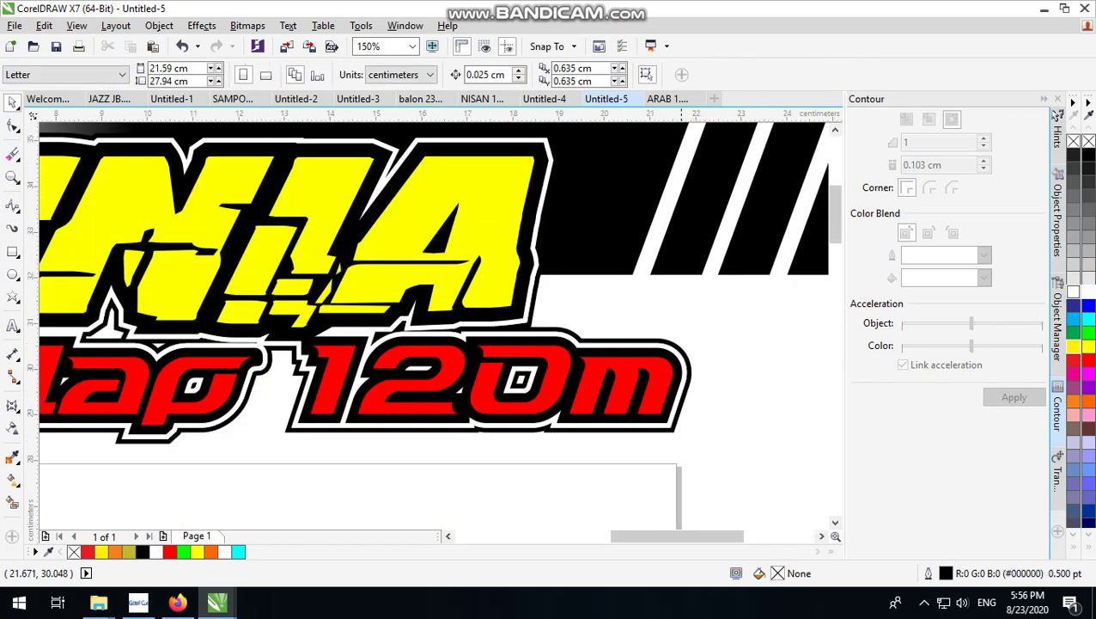
left_click_drag(677, 352, 704, 340)
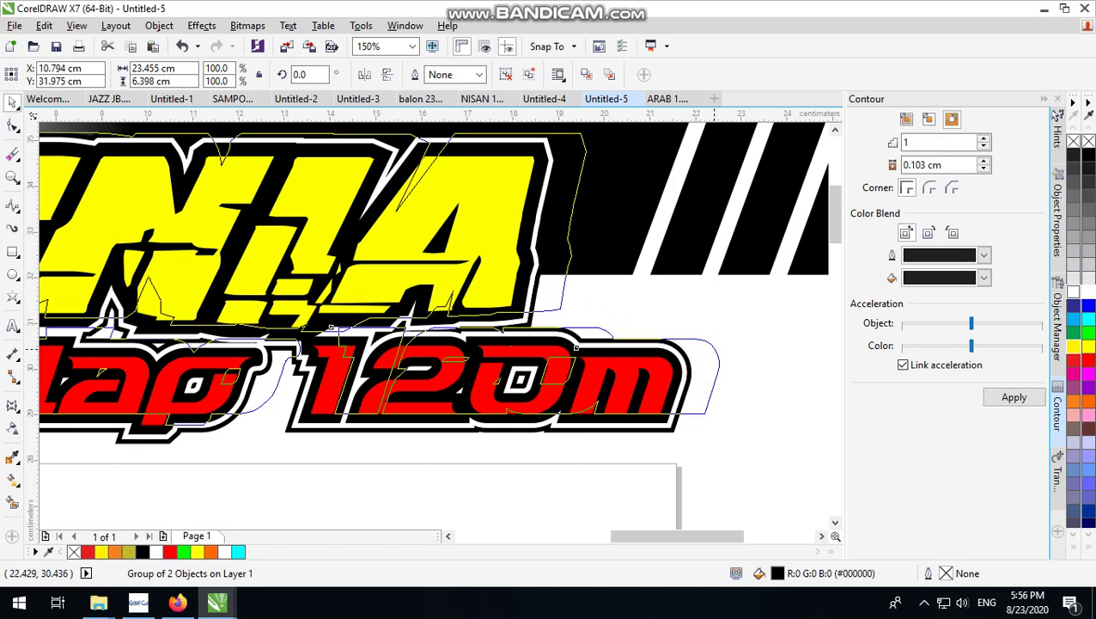
left_click_drag(705, 342, 702, 350)
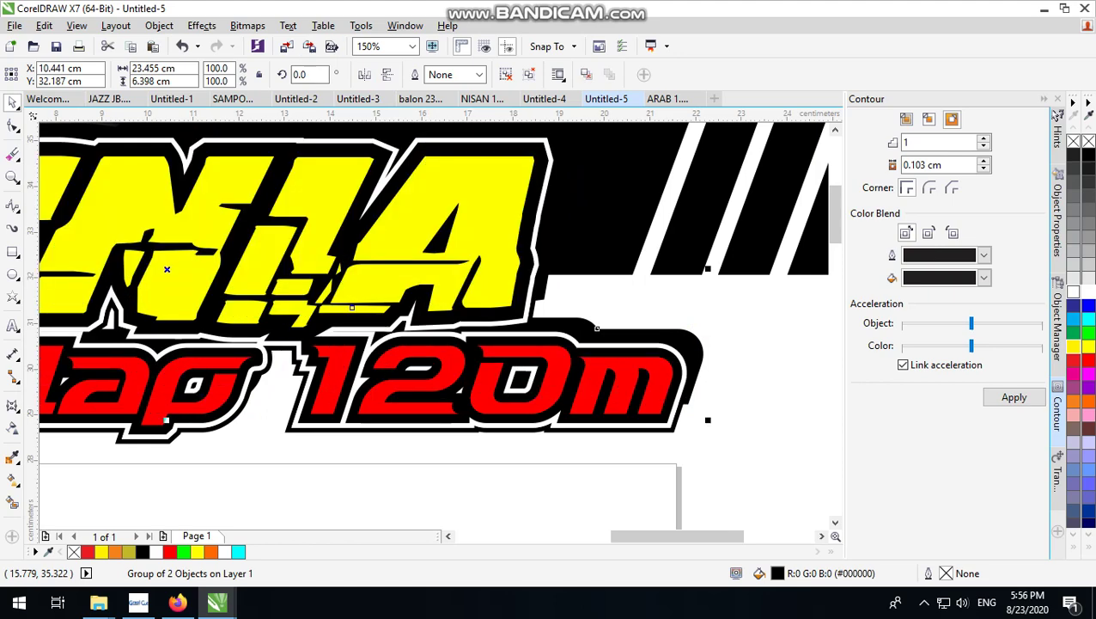
left_click(759, 358)
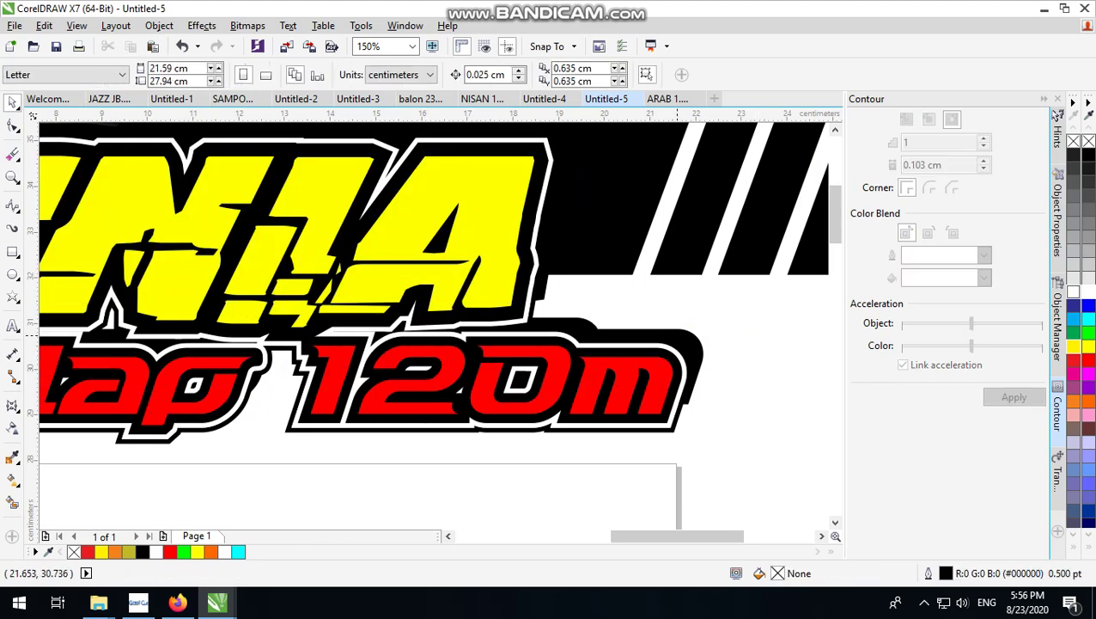
scroll(705, 334, "down", 1)
scroll(735, 375, "up", 1)
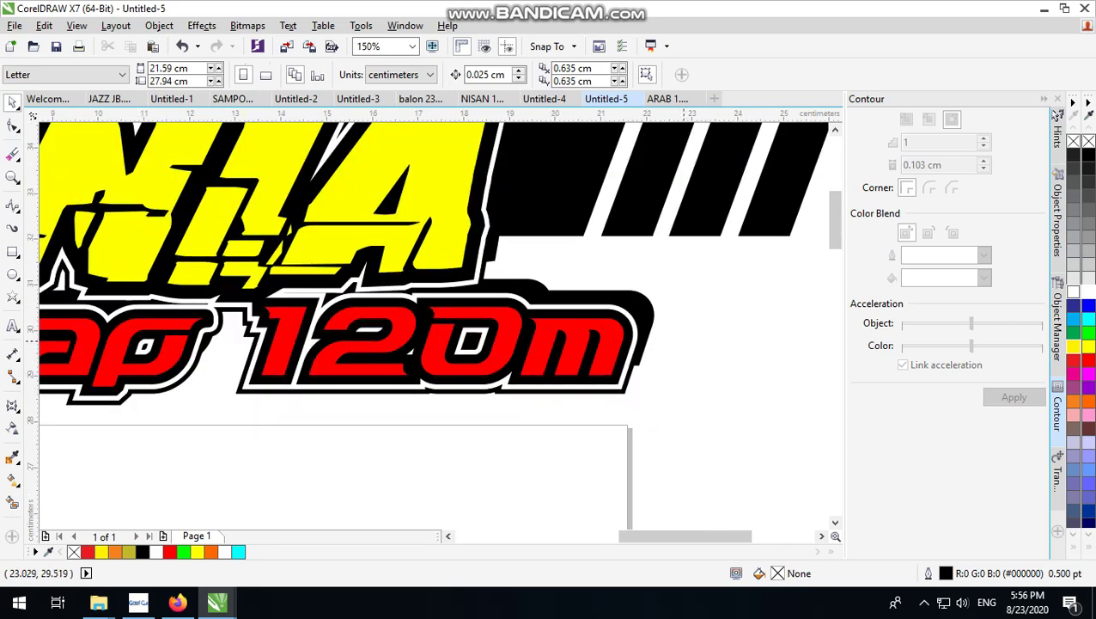
left_click(646, 308)
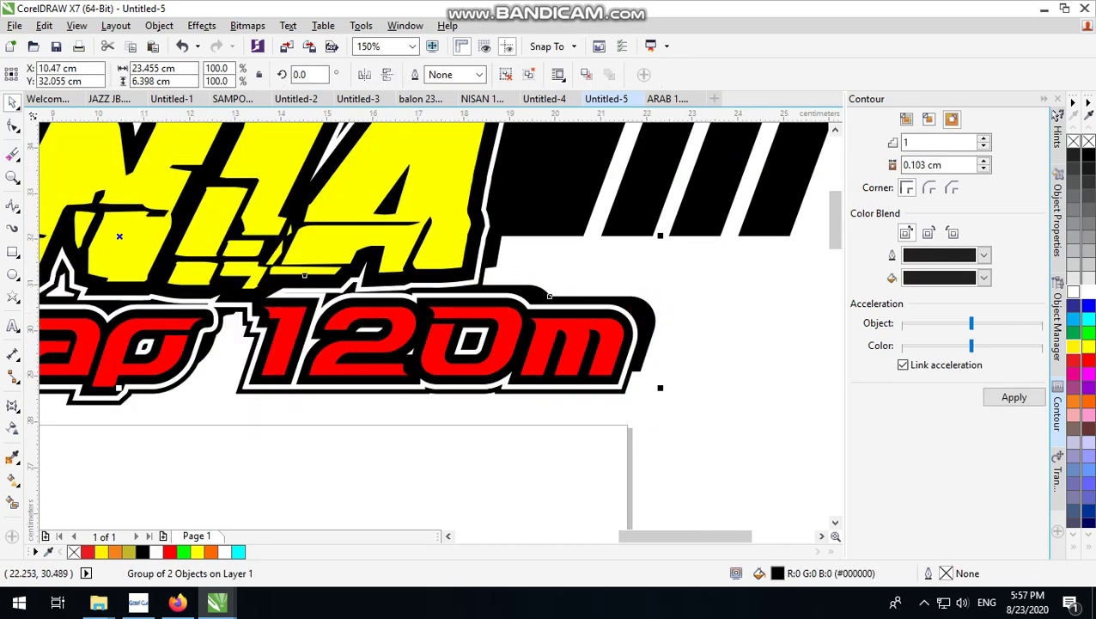
scroll(661, 303, "down", 2)
left_click(744, 378)
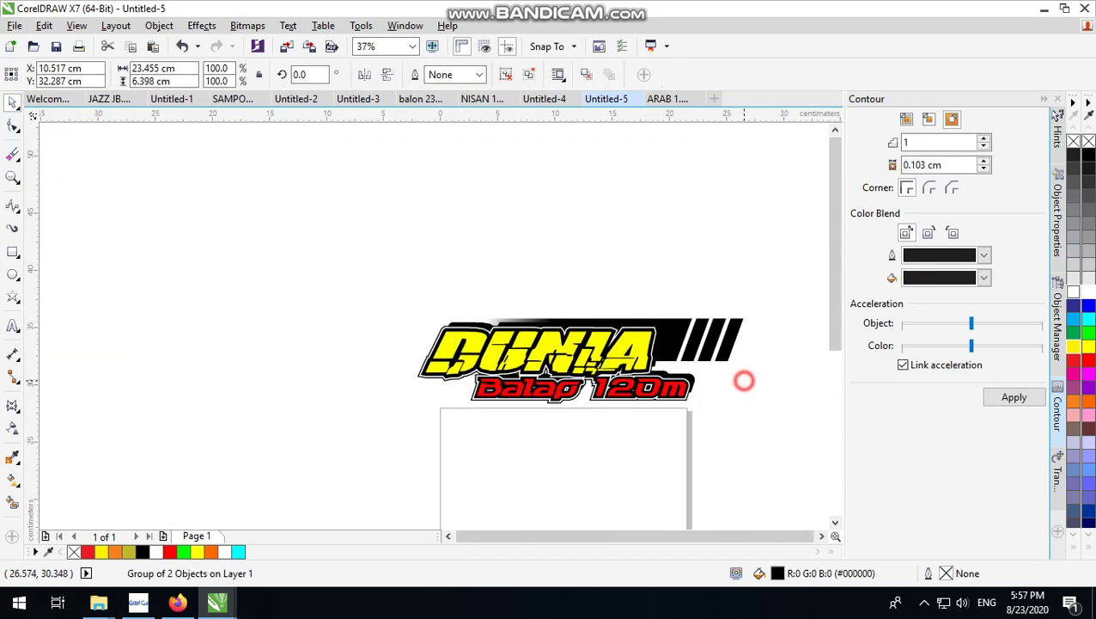
scroll(744, 379, "up", 1)
Copy the striped speed bar, mirror it horizontally, and shrink it to half size beside Balap.
left_click(661, 305)
scroll(666, 307, "down", 1)
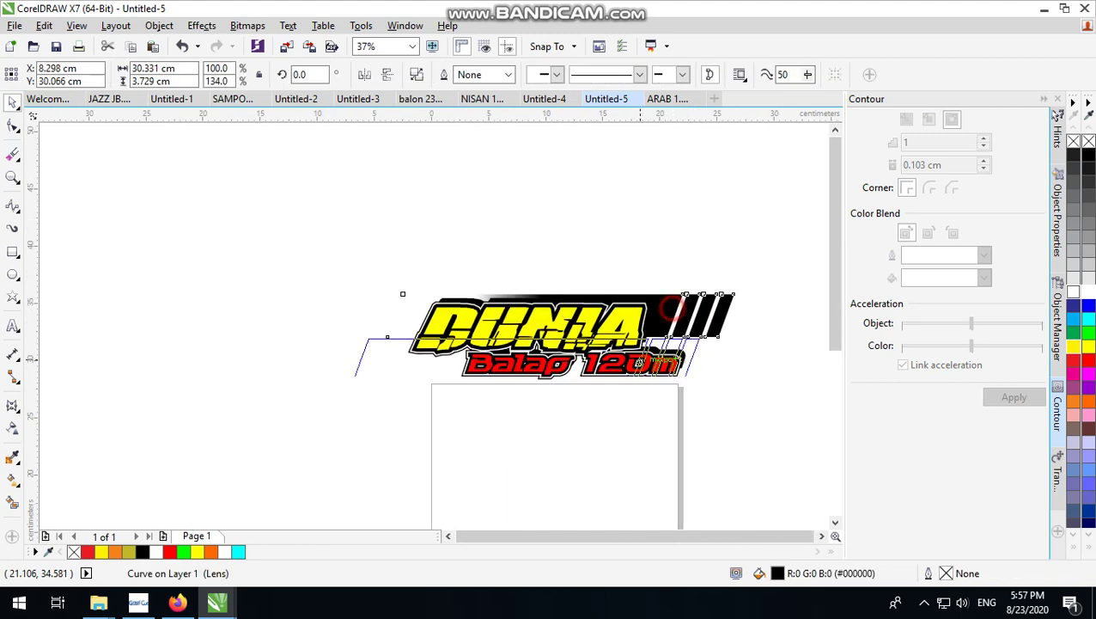
left_click_drag(674, 317, 557, 409)
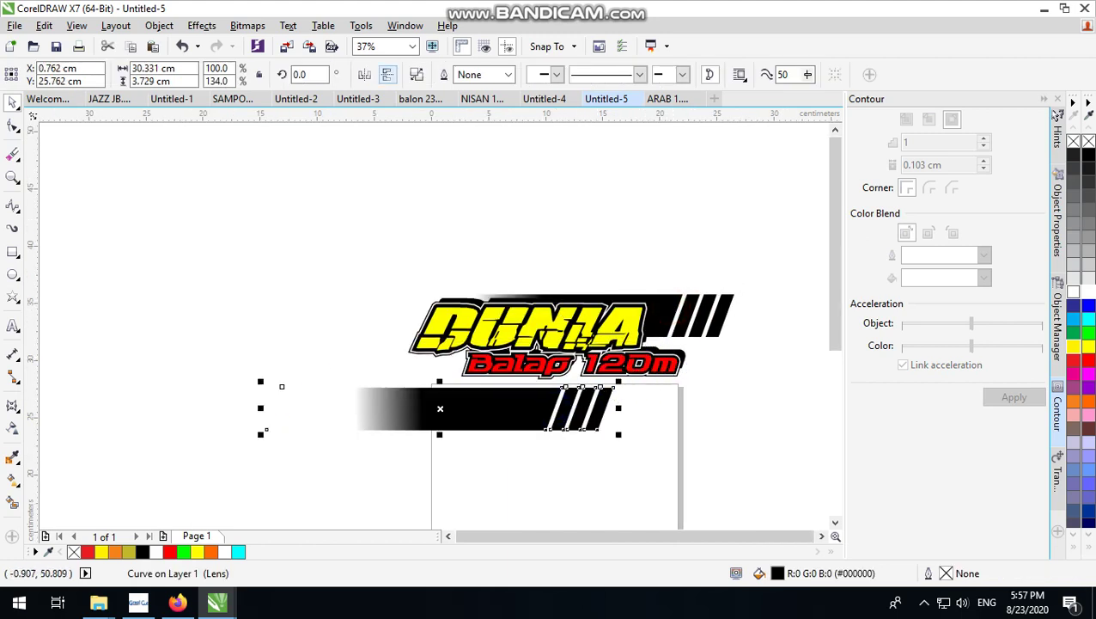
left_click(364, 74)
mouse_move(412, 412)
left_mouse_down()
mouse_move(516, 347)
mouse_move(539, 347)
left_mouse_up()
left_click_drag(718, 371, 540, 361)
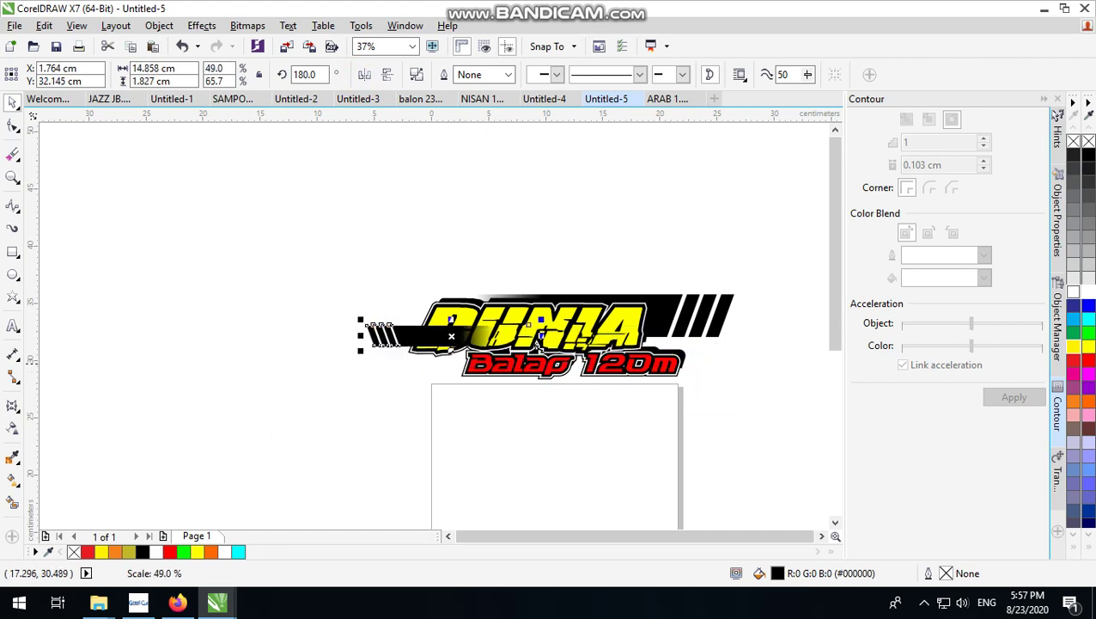
scroll(389, 332, "up", 2)
mouse_move(444, 329)
left_mouse_down()
mouse_move(507, 363)
mouse_move(513, 387)
left_mouse_up()
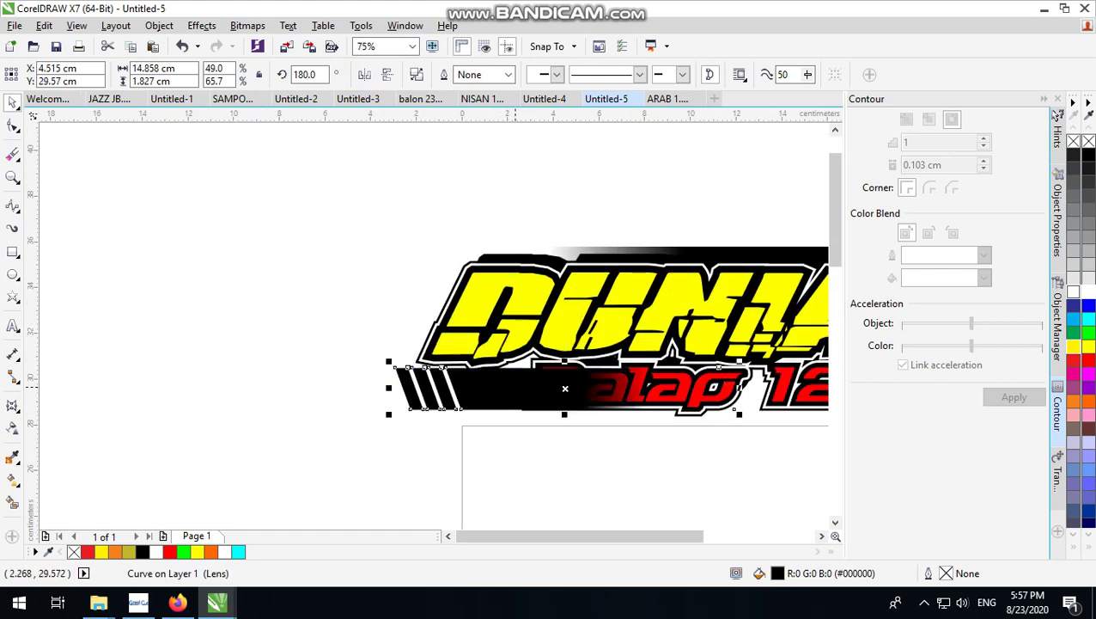
Mirror the small bar back, move it left, and skew its end into a slant.
left_click(539, 392)
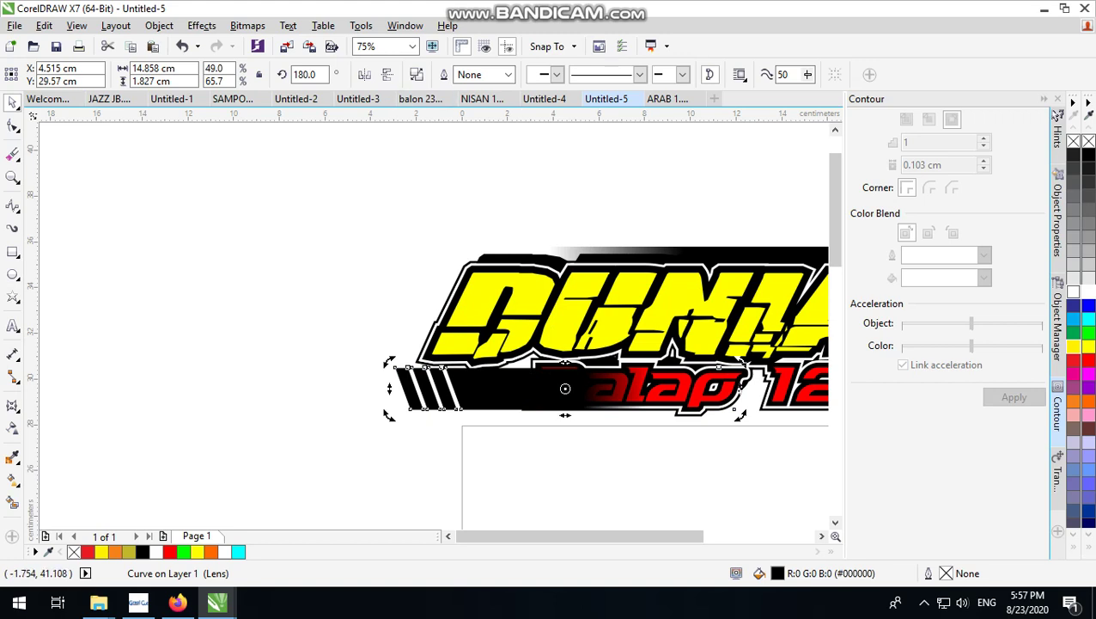
left_click(365, 74)
left_click_drag(620, 395, 427, 395)
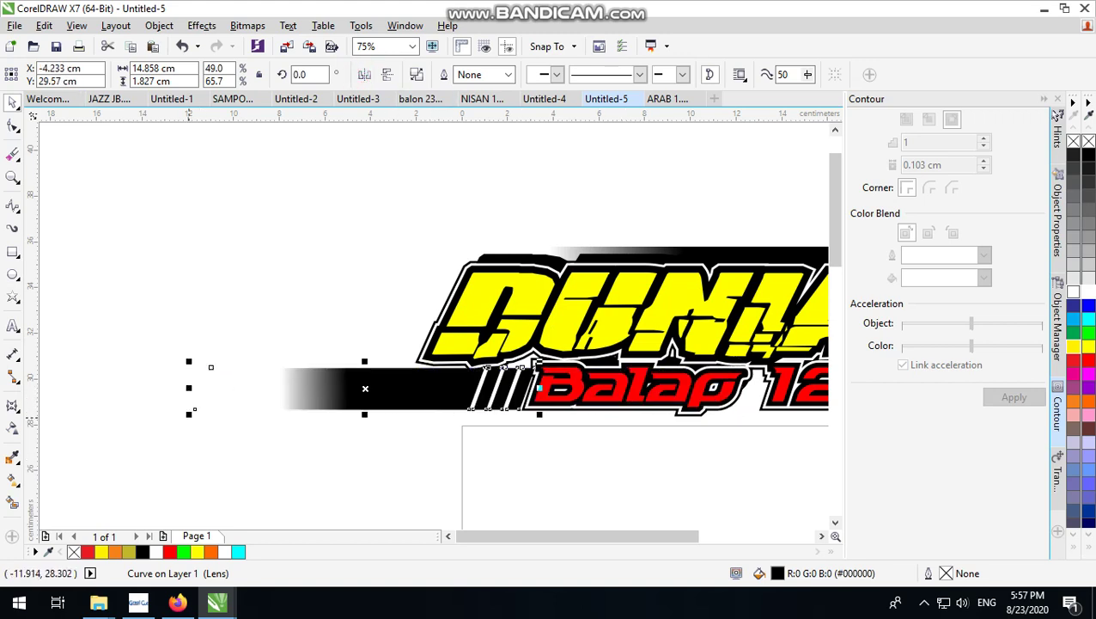
left_click_drag(184, 416, 207, 366)
scroll(362, 391, "up", 1)
mouse_move(362, 391)
left_mouse_down()
mouse_move(485, 392)
mouse_move(443, 410)
mouse_move(442, 371)
left_mouse_up()
left_click(449, 410)
Stretch the small bar leftward to about 15 cm wide.
scroll(389, 400, "down", 1)
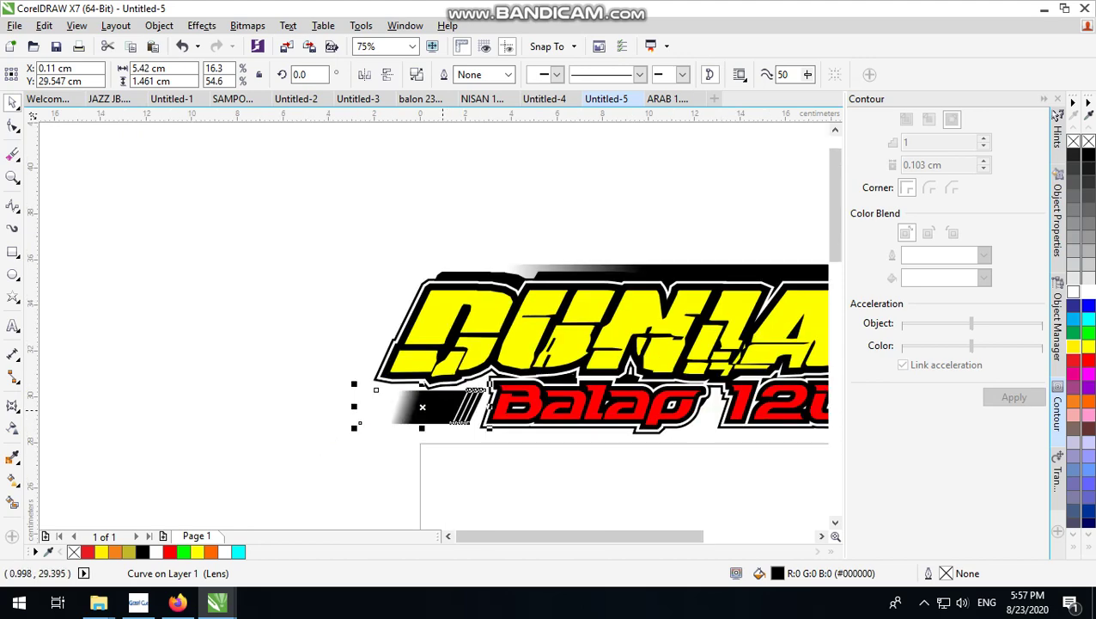
left_click_drag(354, 407, 135, 407)
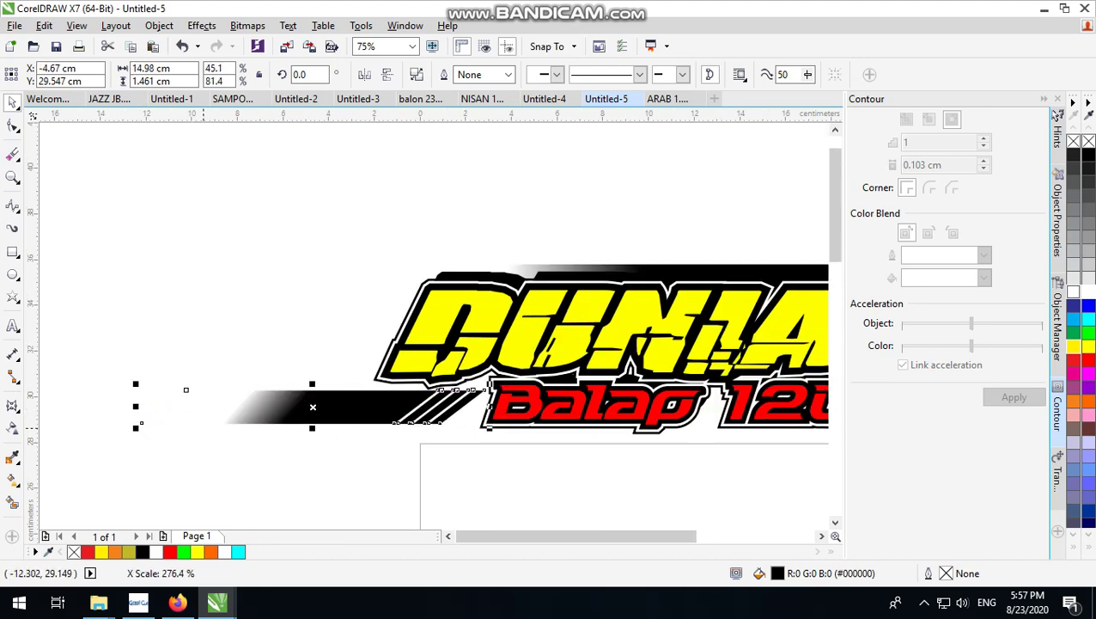
scroll(183, 387, "up", 1)
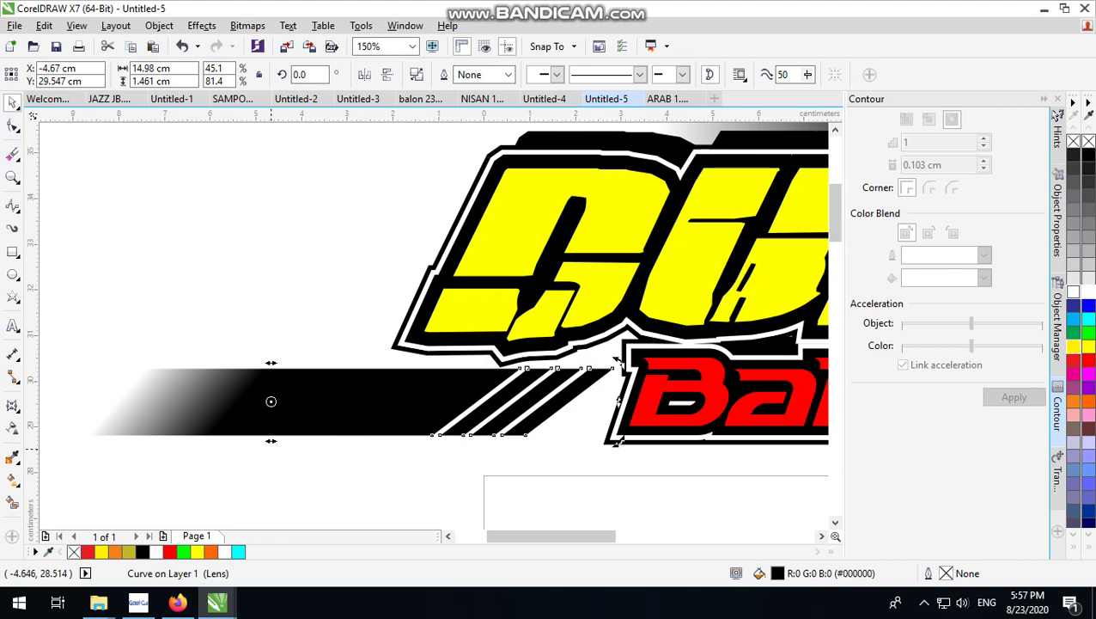
left_click(272, 442)
left_click(464, 396)
scroll(464, 391, "down", 1)
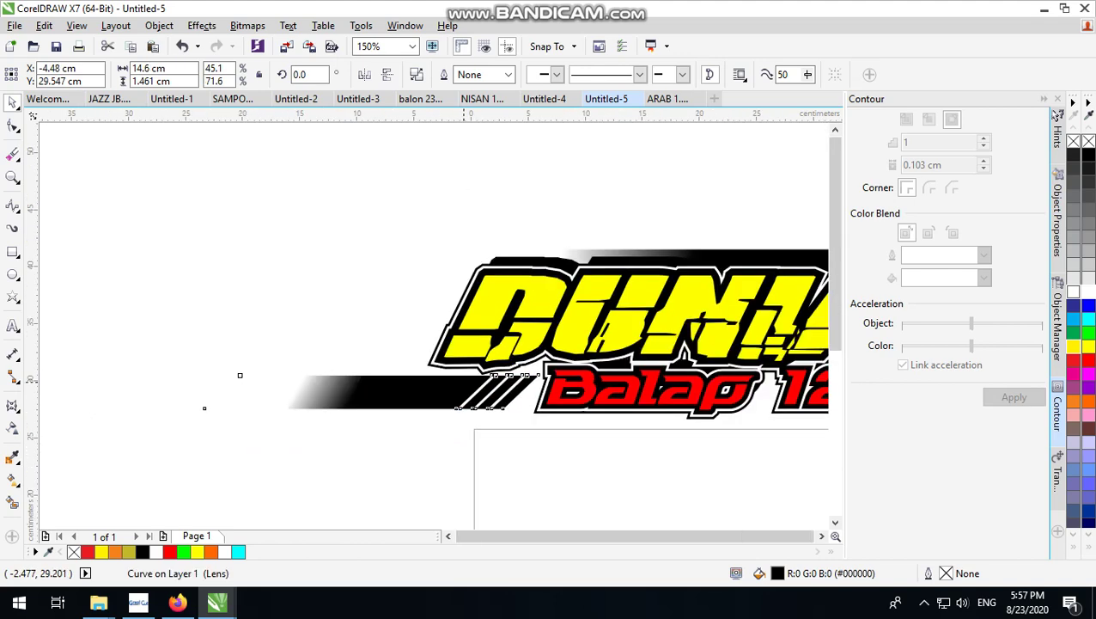
scroll(464, 382, "down", 1)
Rotate the small bar 180° and move it against the left of Balap 120m.
left_click(361, 74)
type("180")
key("Return")
scroll(496, 412, "up", 1)
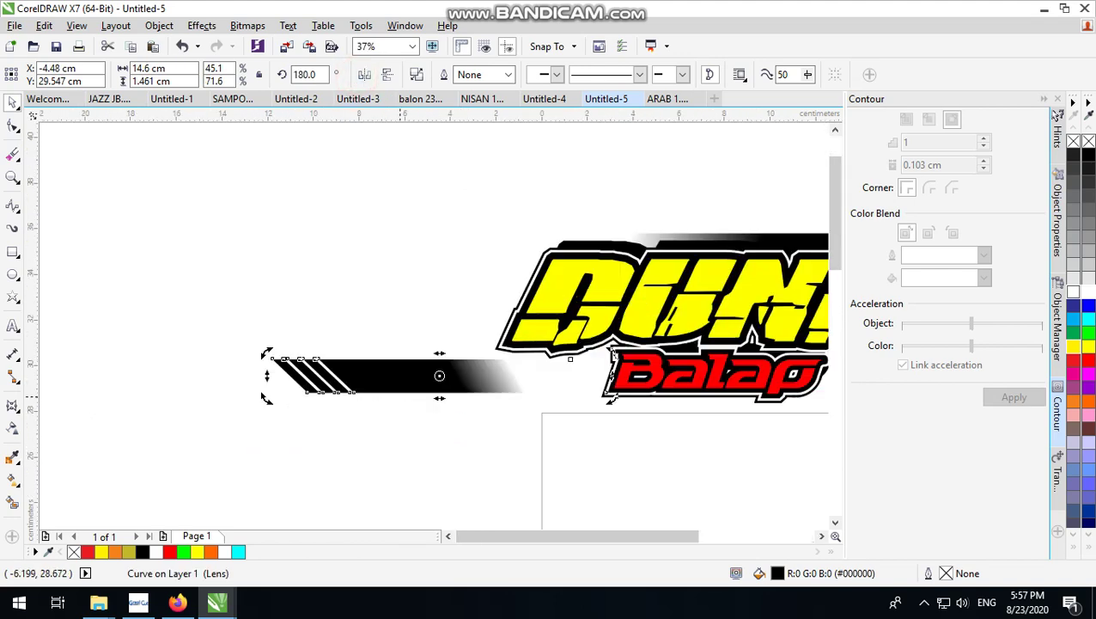
left_click_drag(393, 384, 610, 383)
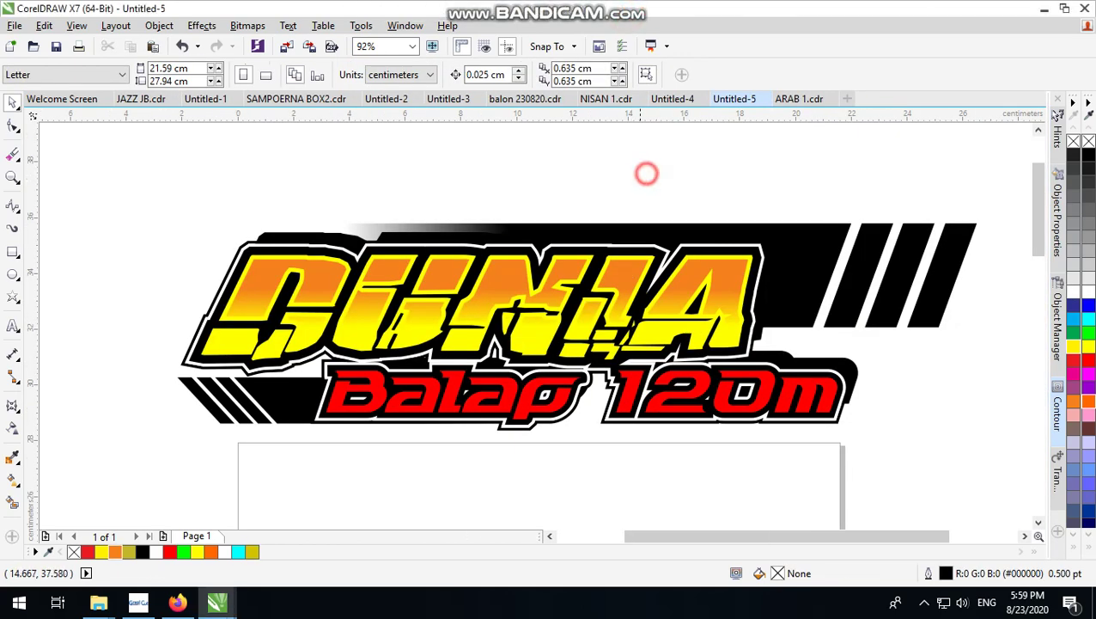
Give the DUNIA tint shape the #FF6600 orange swatch after briefly trying red.
left_click(619, 258)
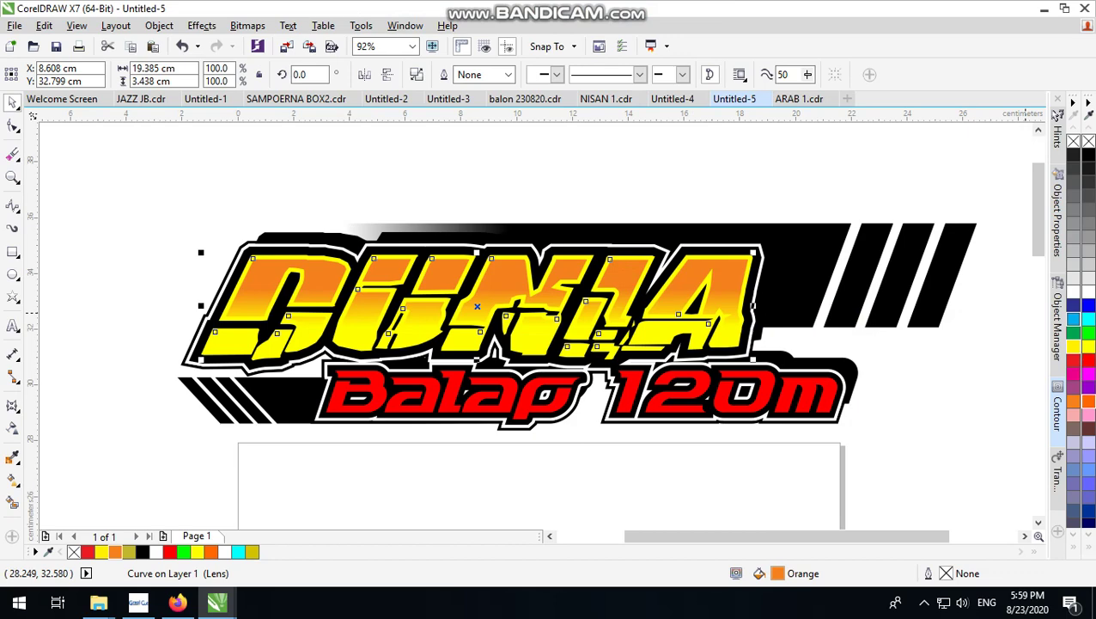
left_click(1088, 401)
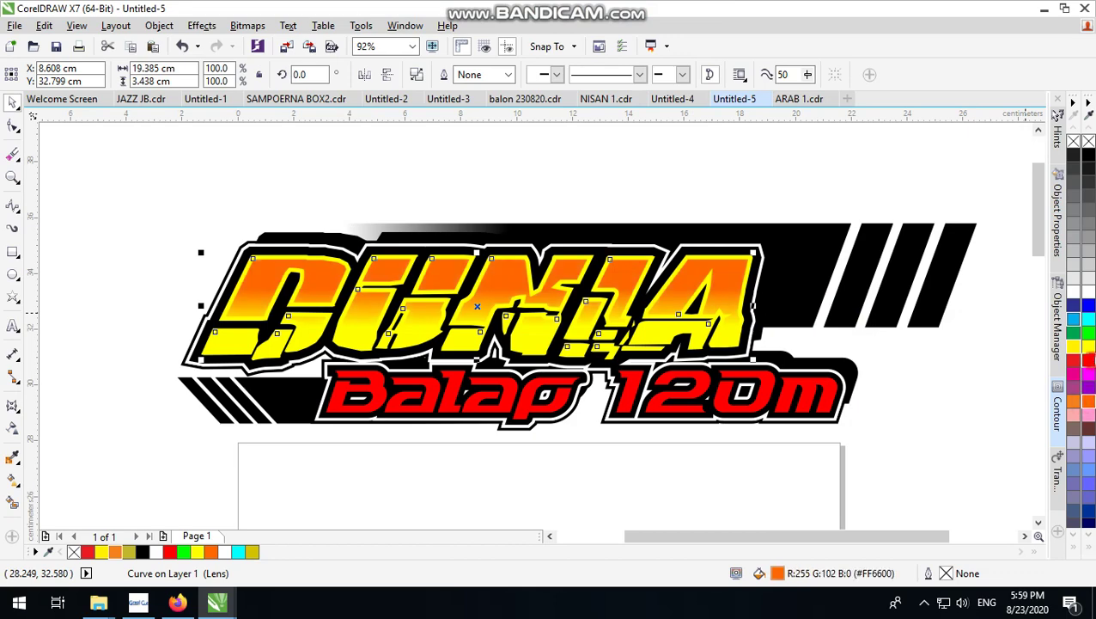
left_click(1089, 359)
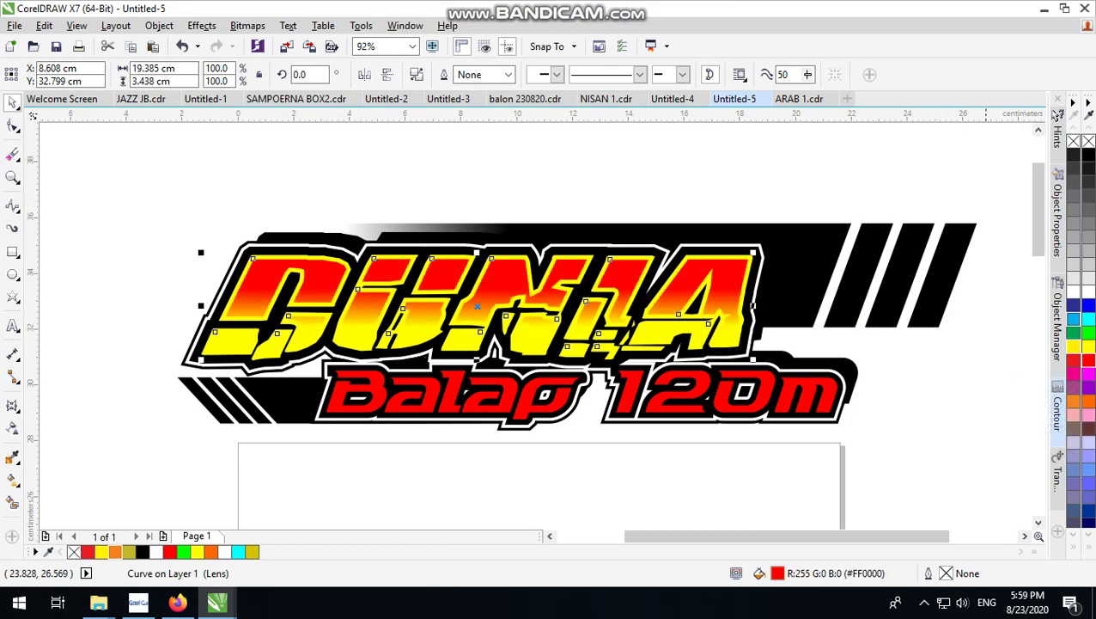
left_click(1089, 402)
left_click(917, 426)
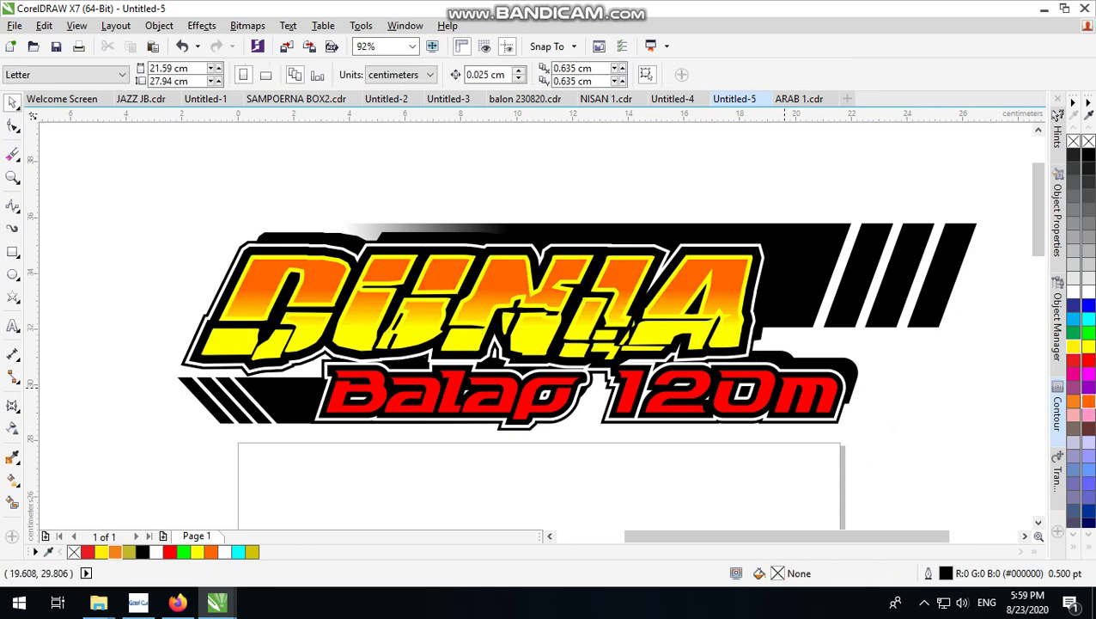
Draw a rectangle across the Balap 120m line and lower its top edge.
left_click(13, 248)
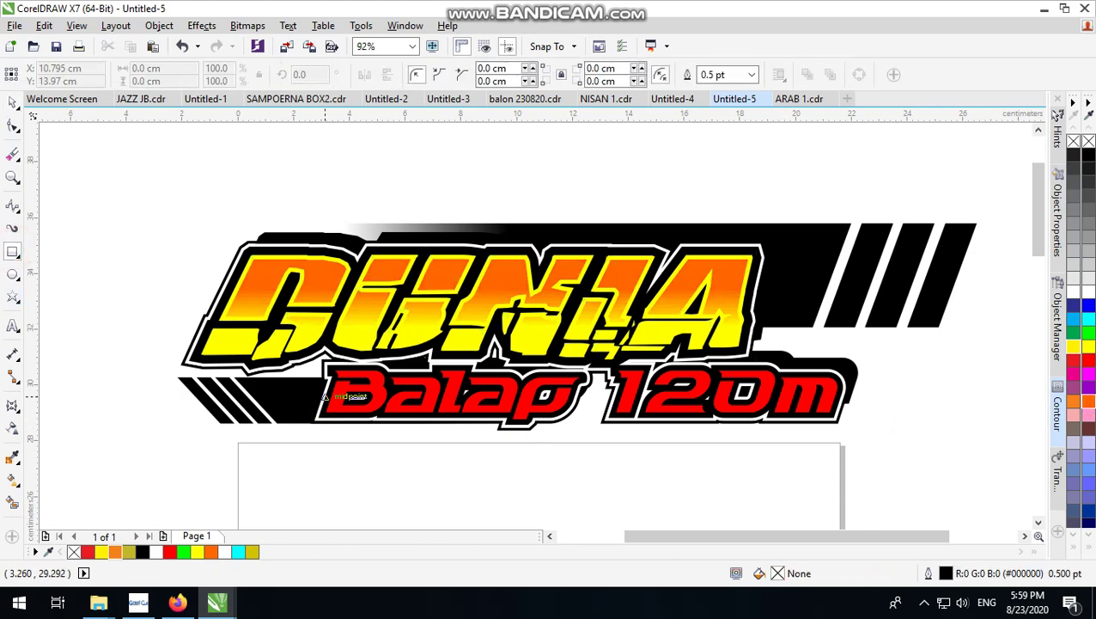
left_click_drag(202, 438, 877, 388)
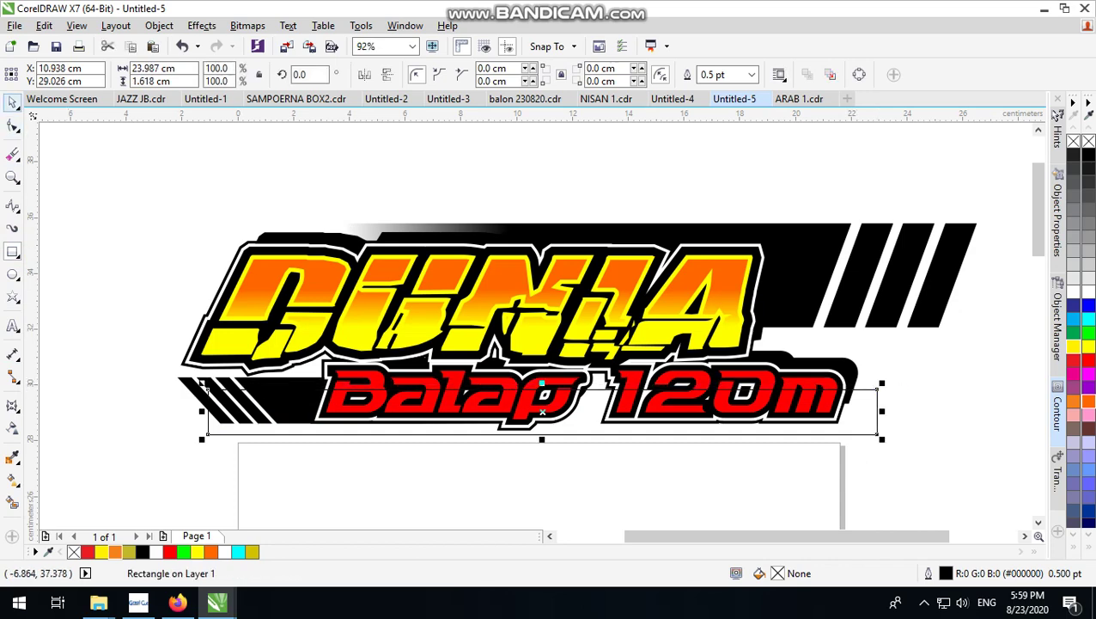
left_click(13, 102)
scroll(550, 421, "up", 2)
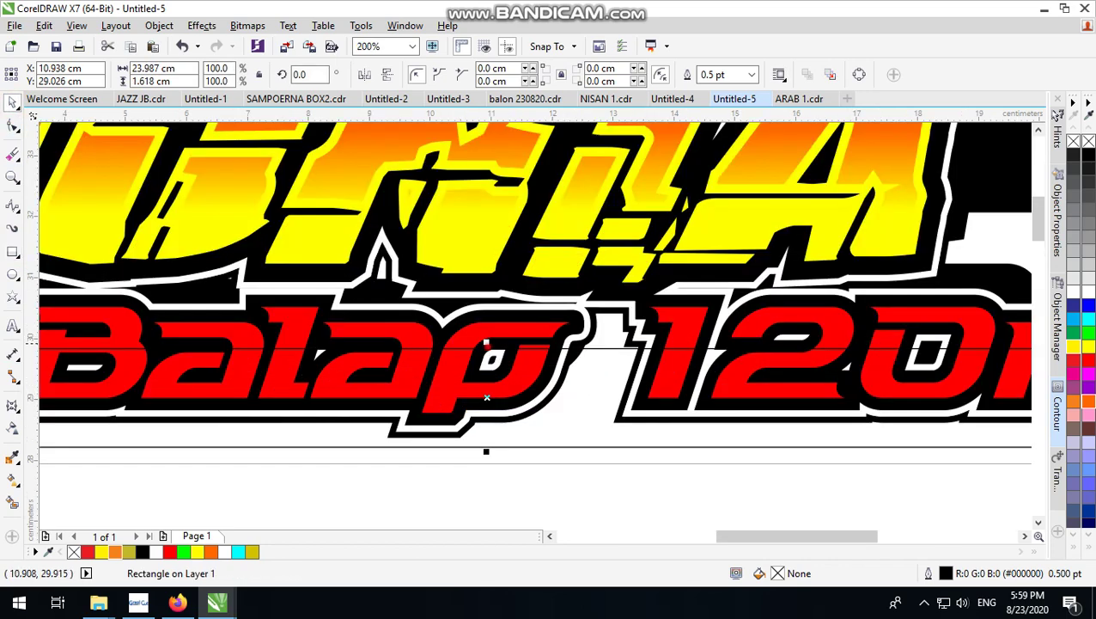
left_click_drag(486, 344, 486, 369)
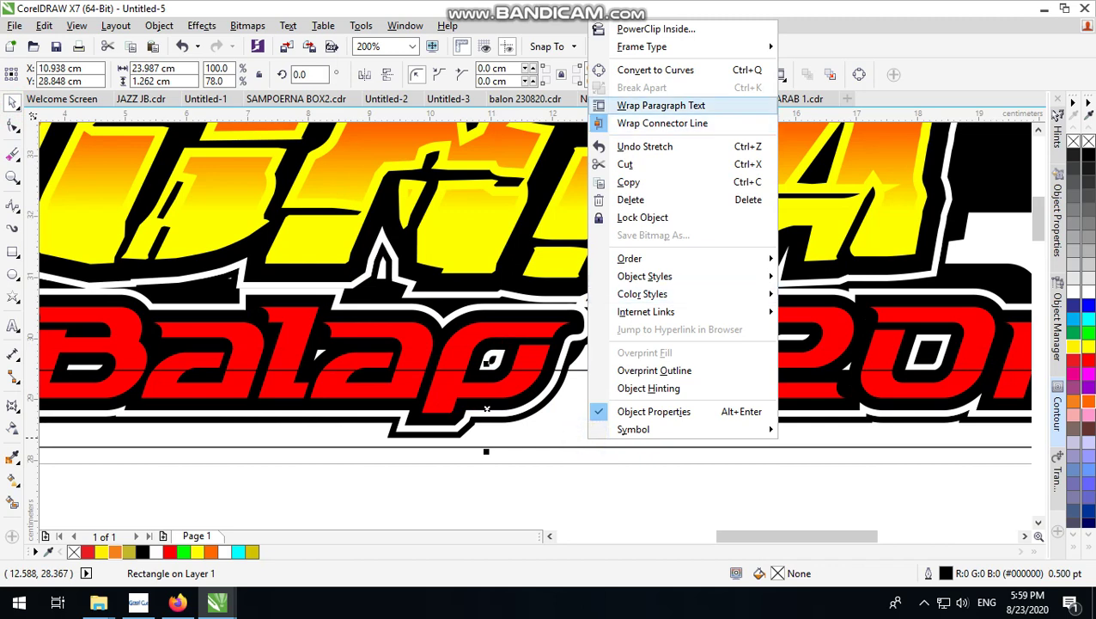
left_click(649, 488)
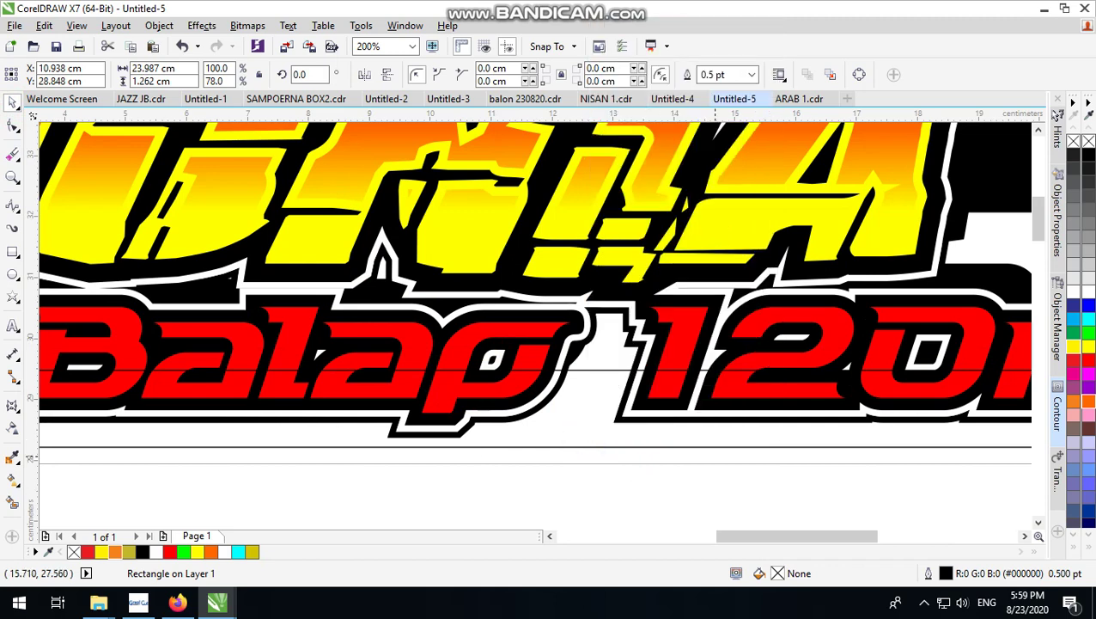
scroll(715, 460, "down", 1)
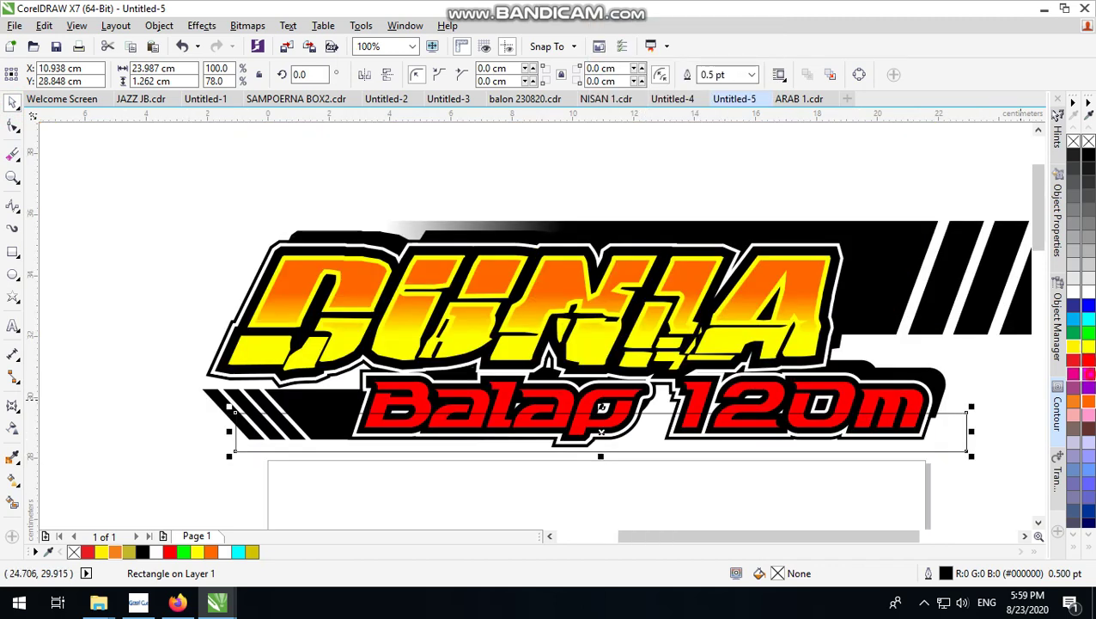
Fill the rectangle #666666 grey with no outline.
left_click(1088, 373)
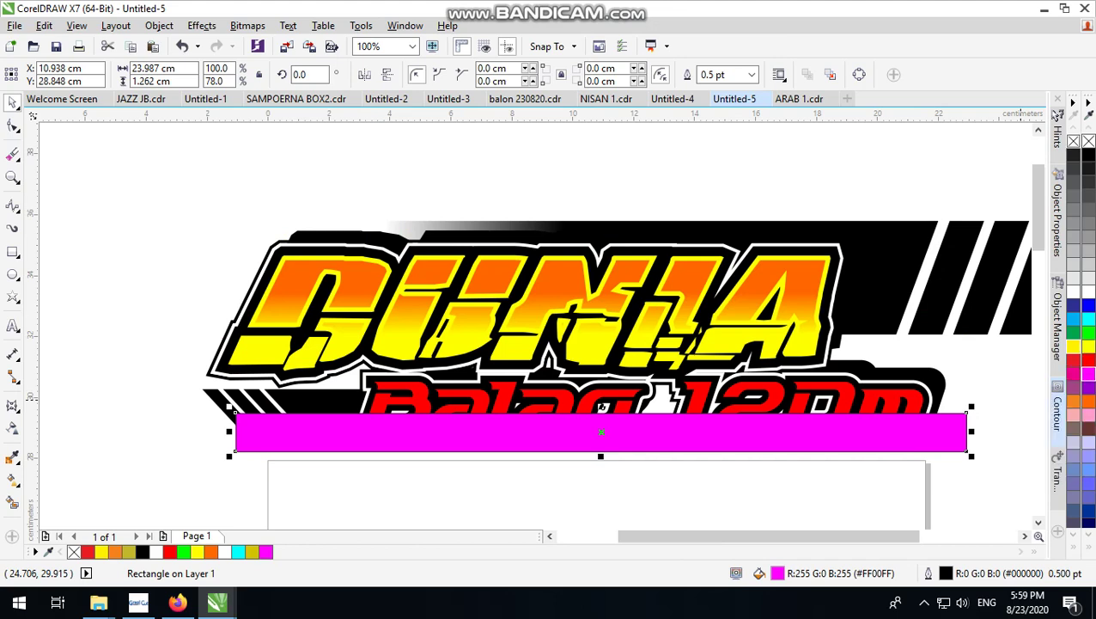
right_click(1073, 141)
left_click(1086, 215)
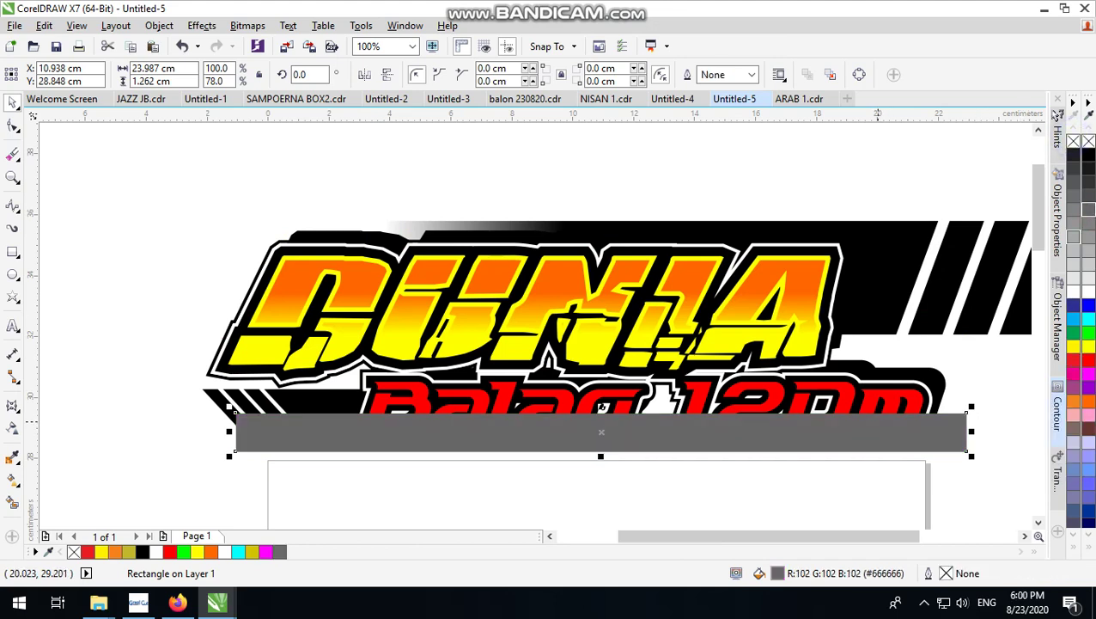
scroll(878, 420, "up", 2)
PowerClip the grey rectangle inside the Balap 120m text.
right_click(825, 450)
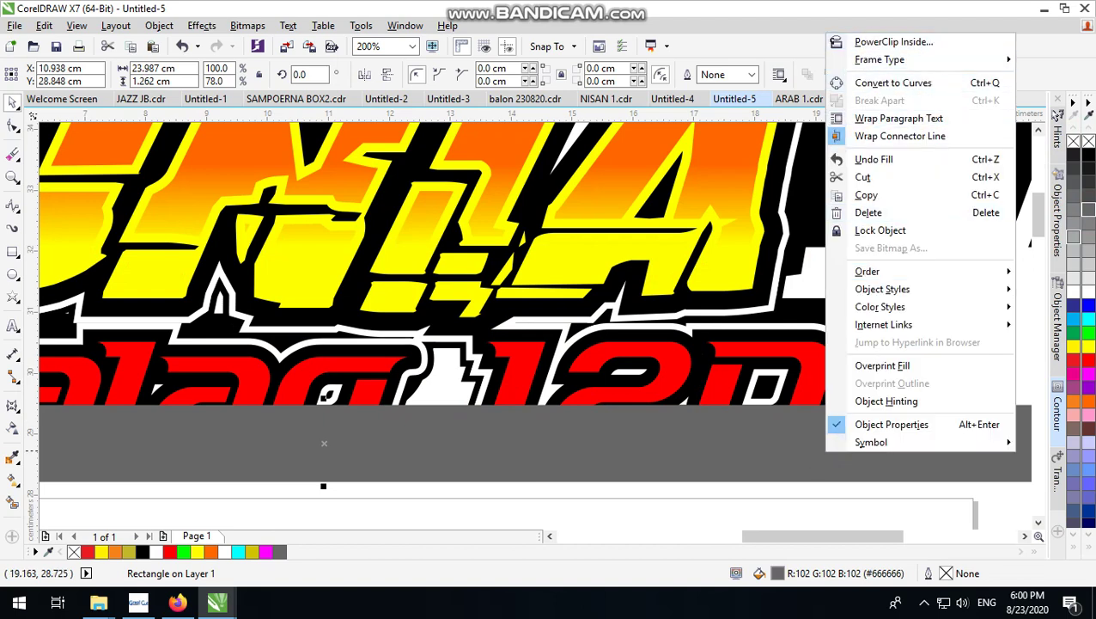
key("Escape")
right_click(776, 443)
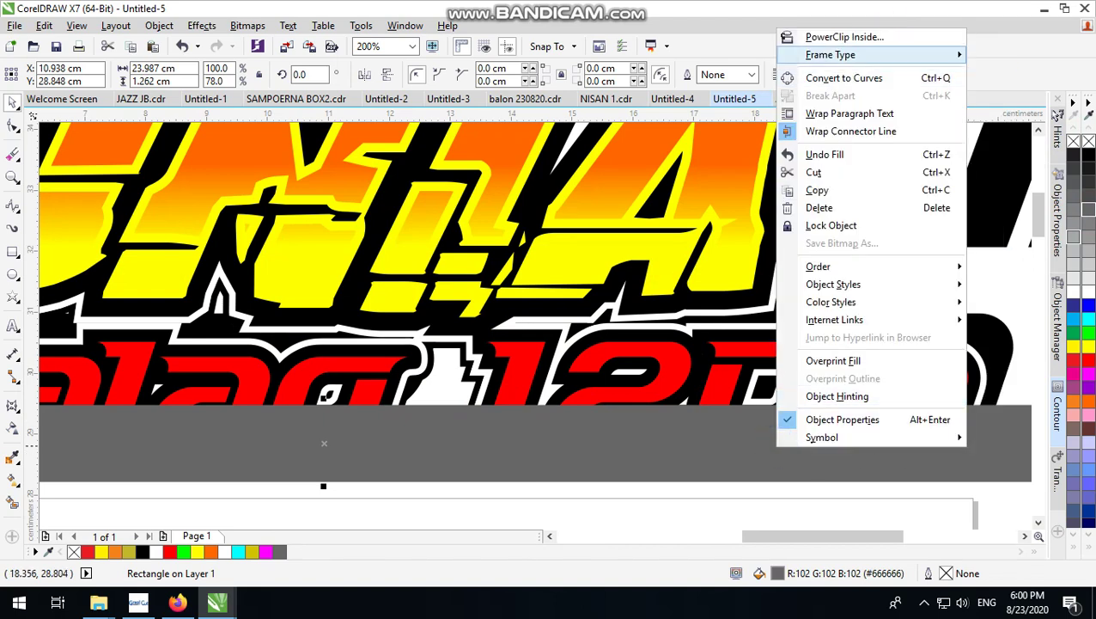
key("Escape")
key("Escape")
left_click(816, 399)
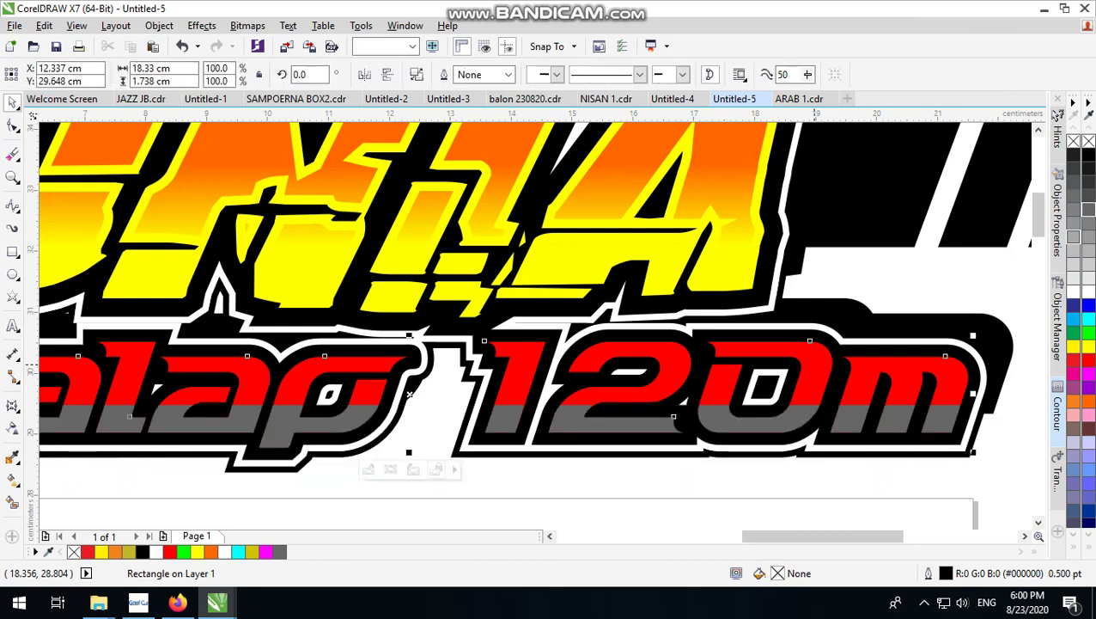
scroll(816, 399, "down", 2)
left_click(943, 443)
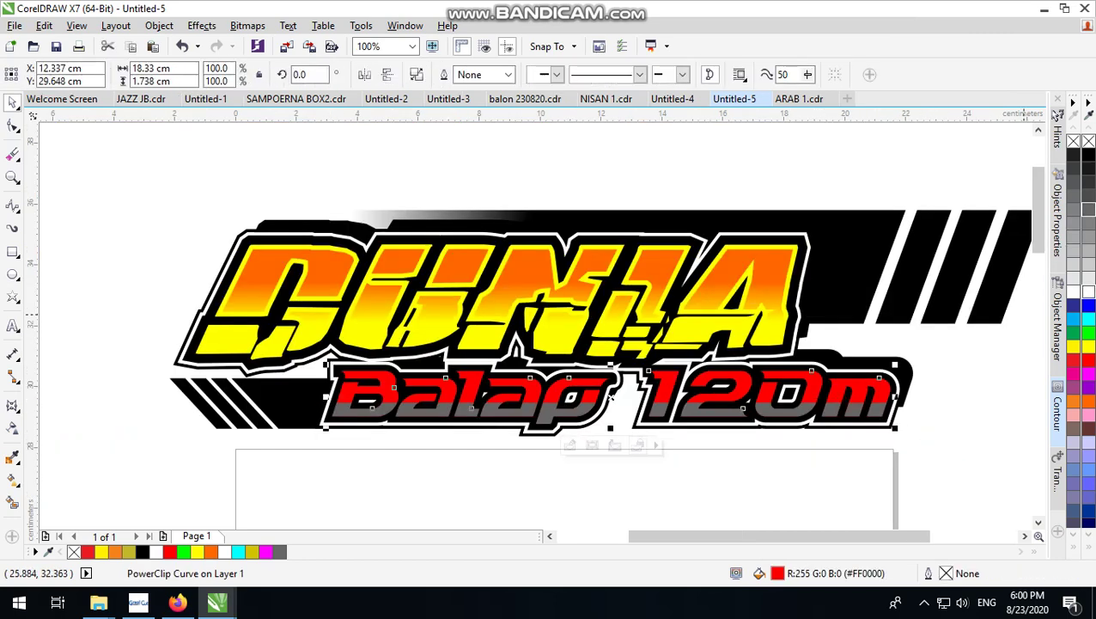
Try light grey and then red fills on the Balap 120m text.
left_click(1087, 266)
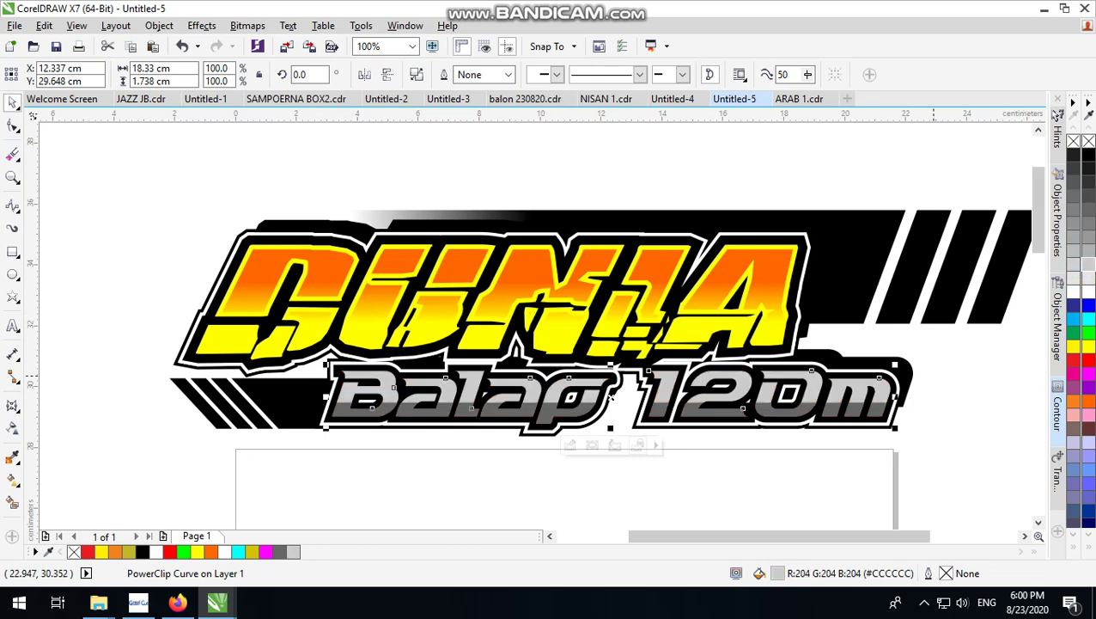
left_click(929, 364)
scroll(930, 364, "down", 2)
scroll(929, 364, "up", 1)
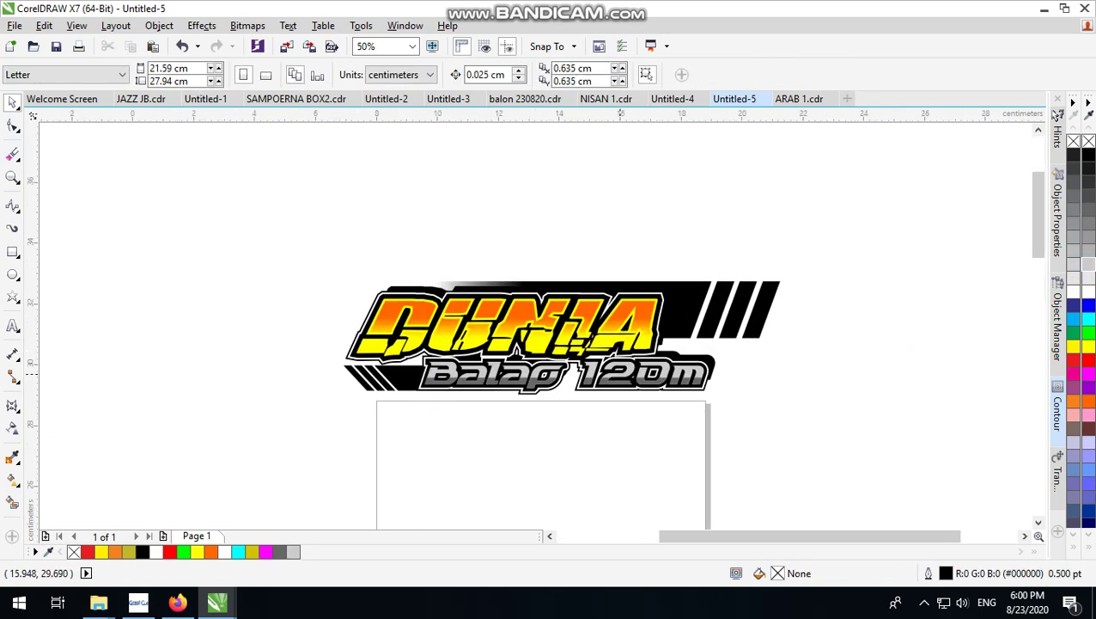
scroll(548, 371, "up", 2)
left_click(526, 387)
scroll(526, 386, "down", 1)
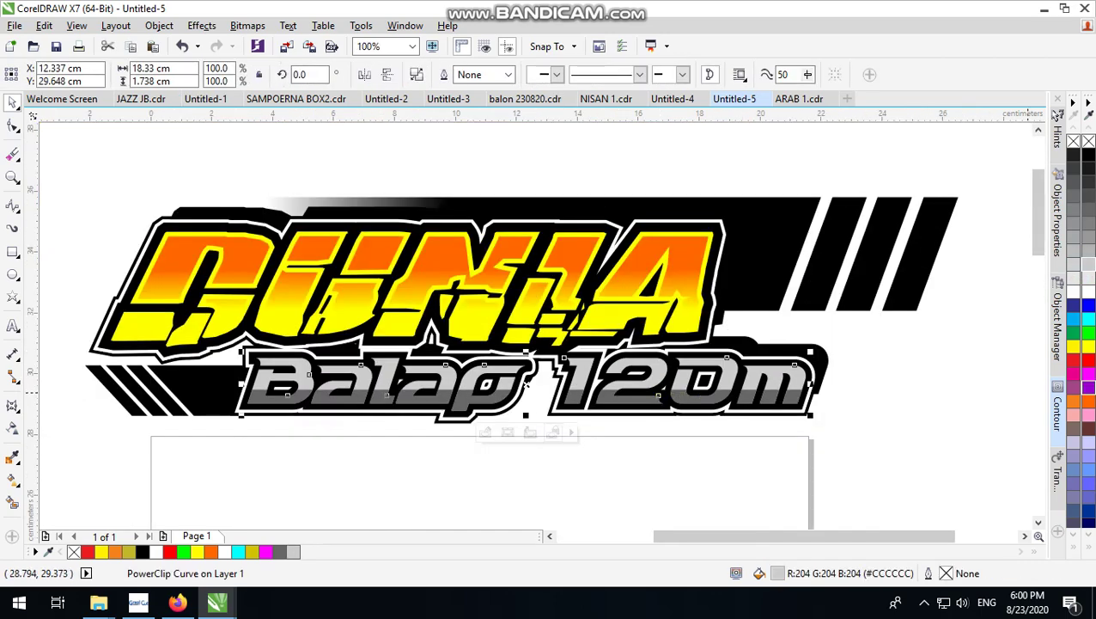
left_click(1088, 361)
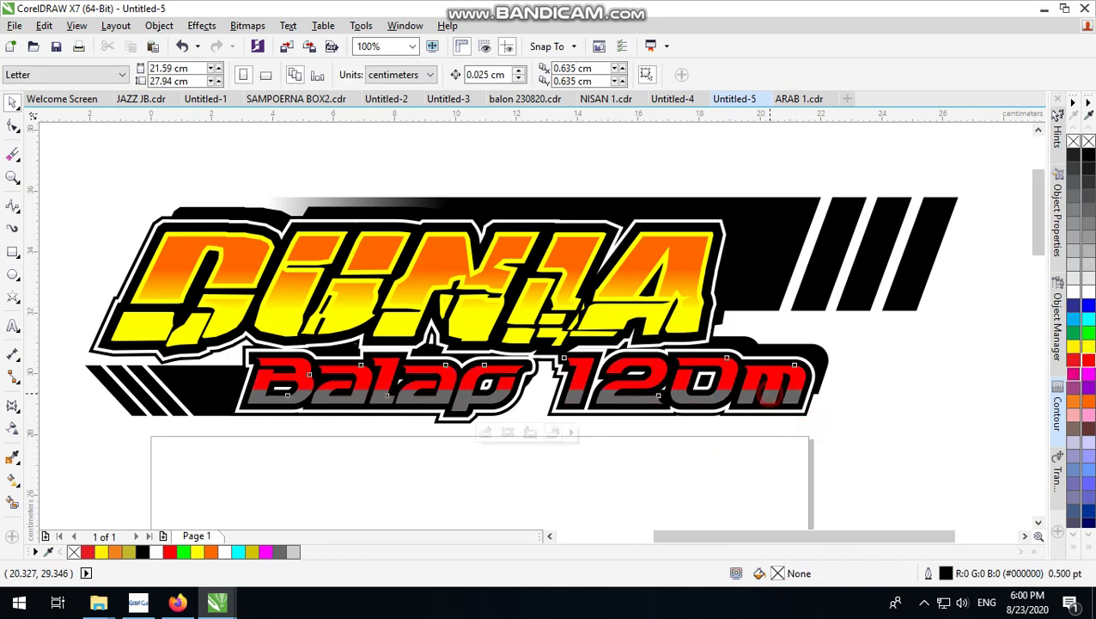
Fill the rectangle clipped inside Balap 120m orange and finish the PowerClip edit.
left_click(771, 391, "ctrl")
left_click(767, 421)
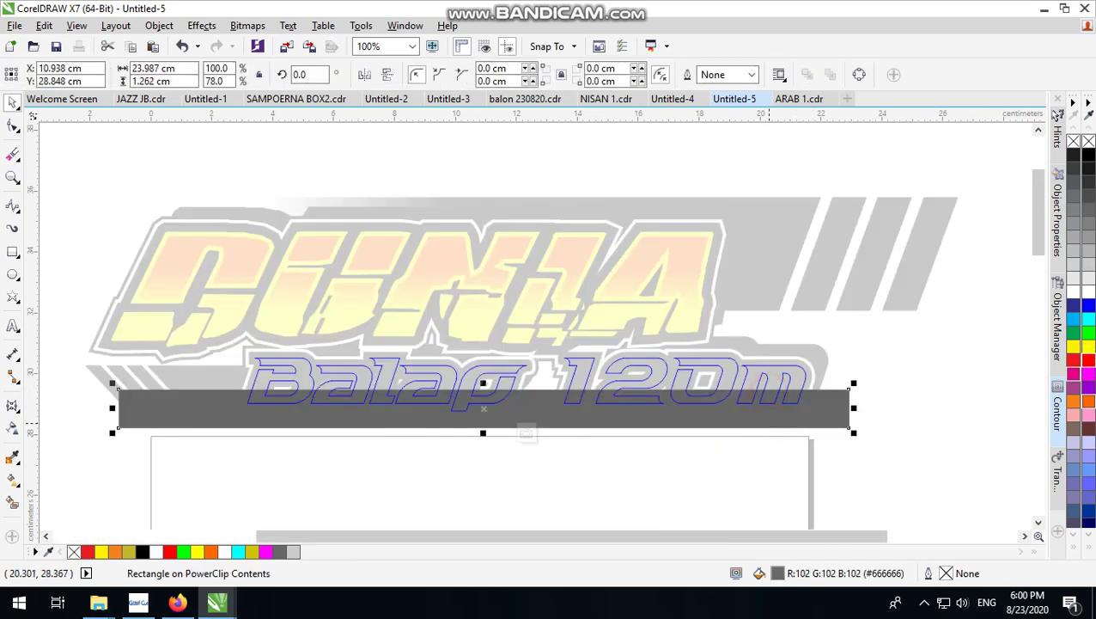
left_click(1088, 401)
left_click(897, 409, "ctrl")
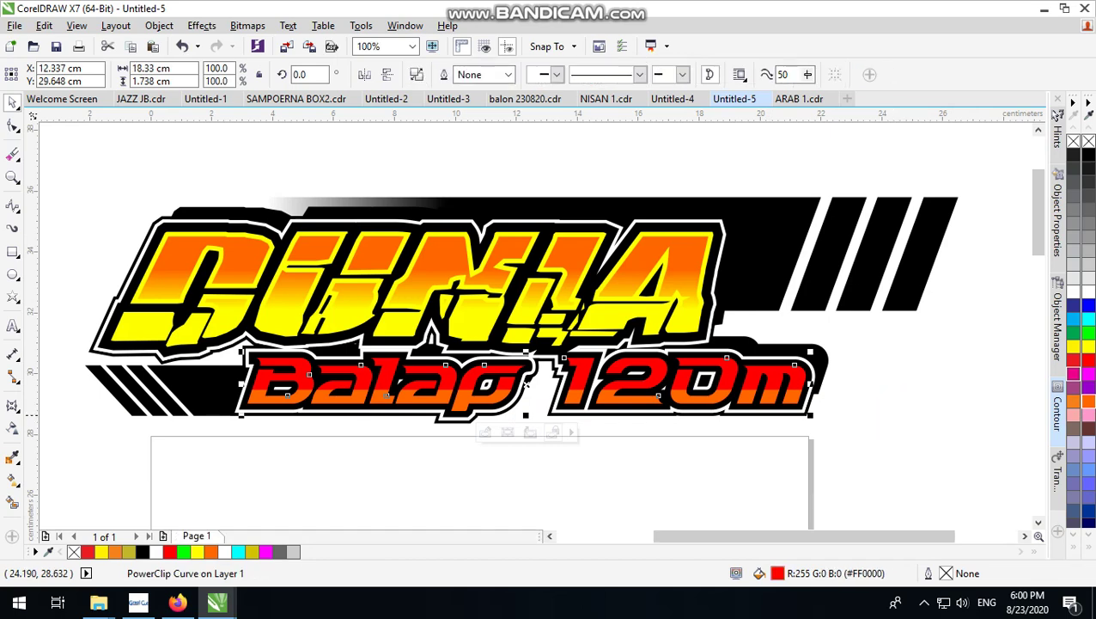
Make the Balap 120m text solid orange and reselect its clipped rectangle.
scroll(526, 387, "down", 1)
scroll(525, 387, "up", 1)
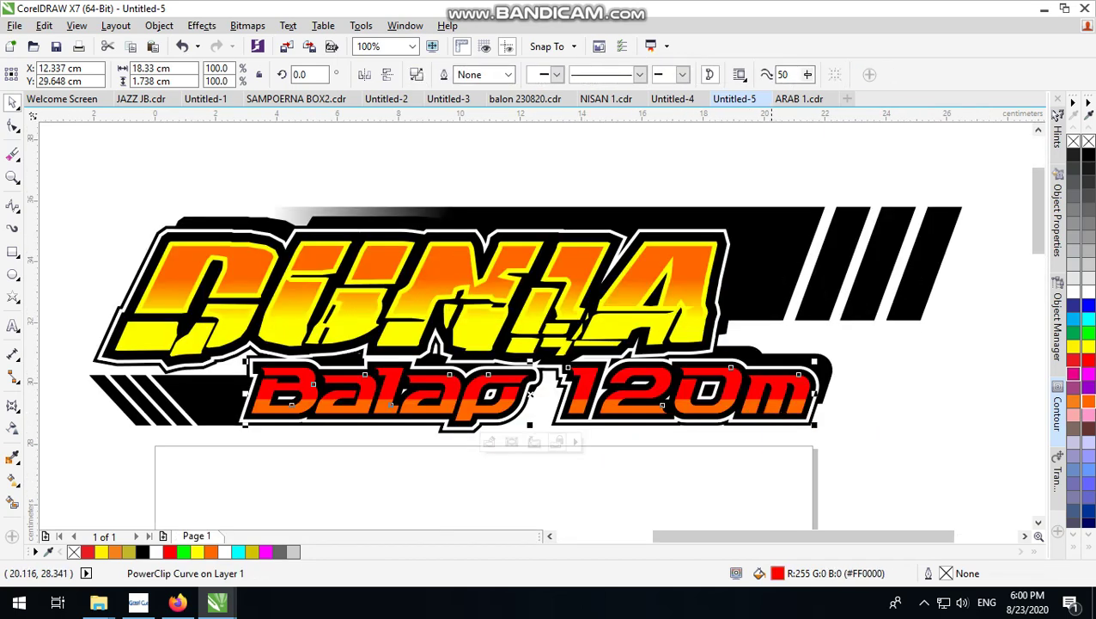
left_click(1088, 401)
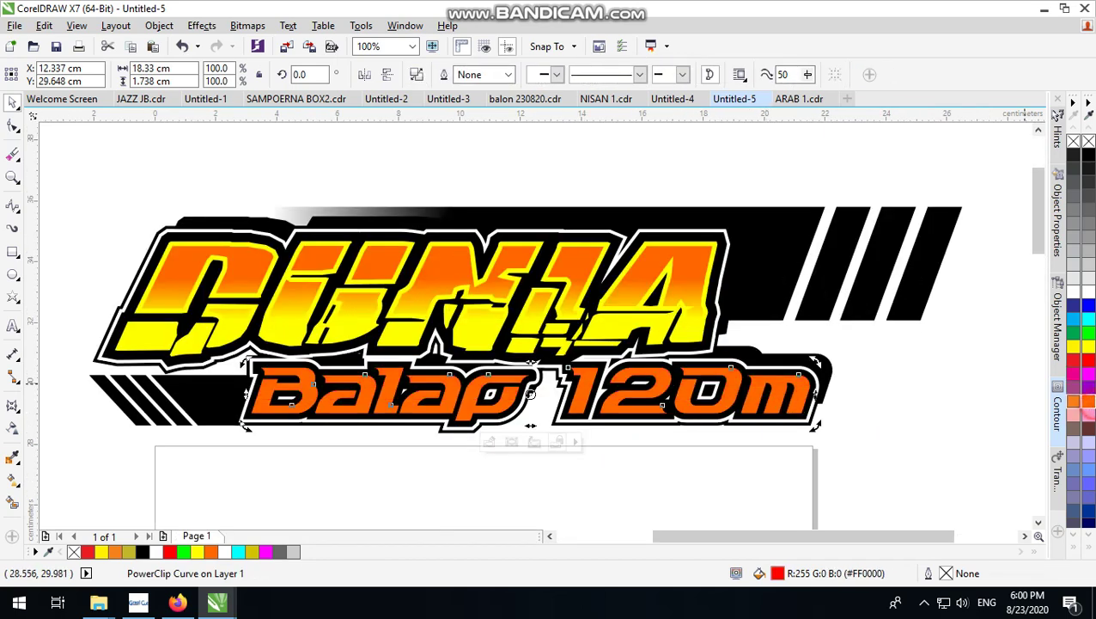
left_click(873, 382)
left_click(776, 400, "ctrl")
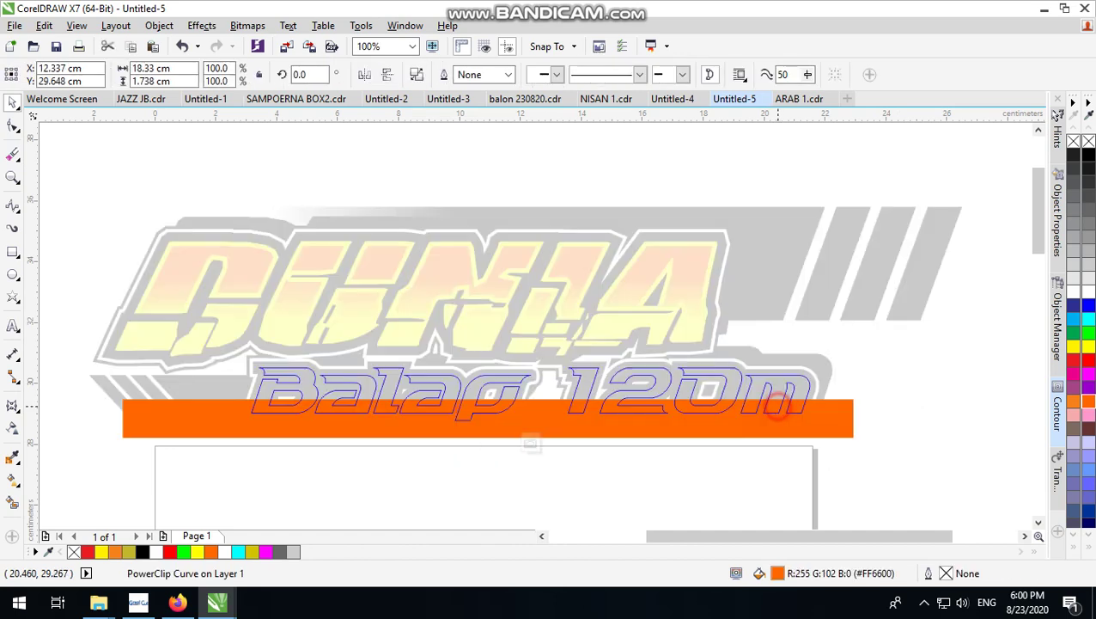
left_click(778, 437)
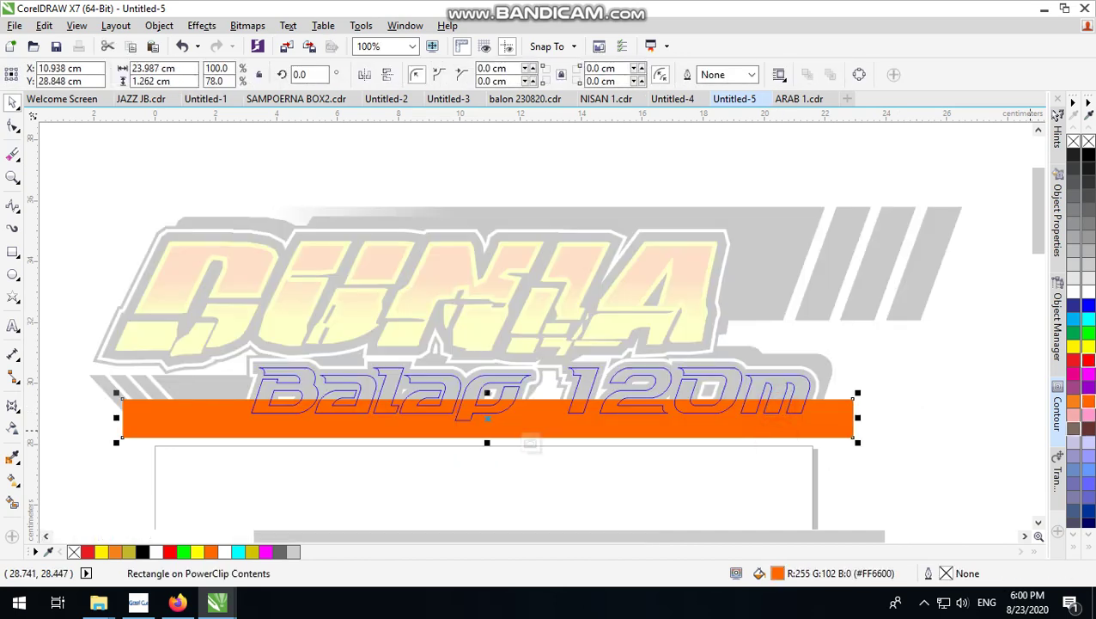
Give the clipped rectangle a red-orange #FF4400 fill, then exit the PowerClip edit.
left_click(1088, 359)
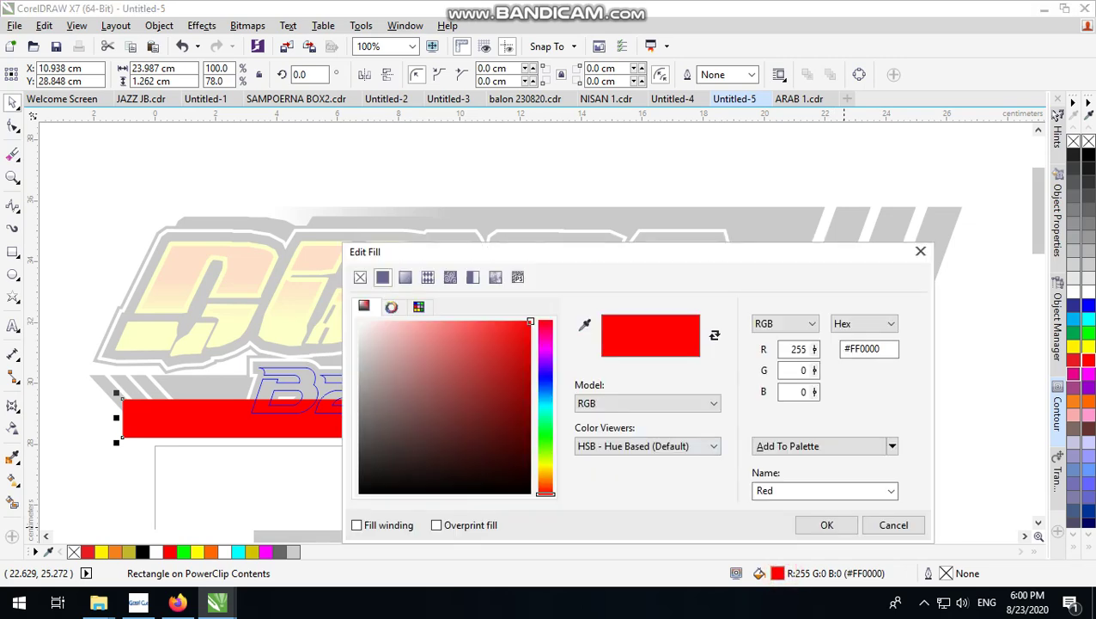
left_click_drag(545, 492, 545, 486)
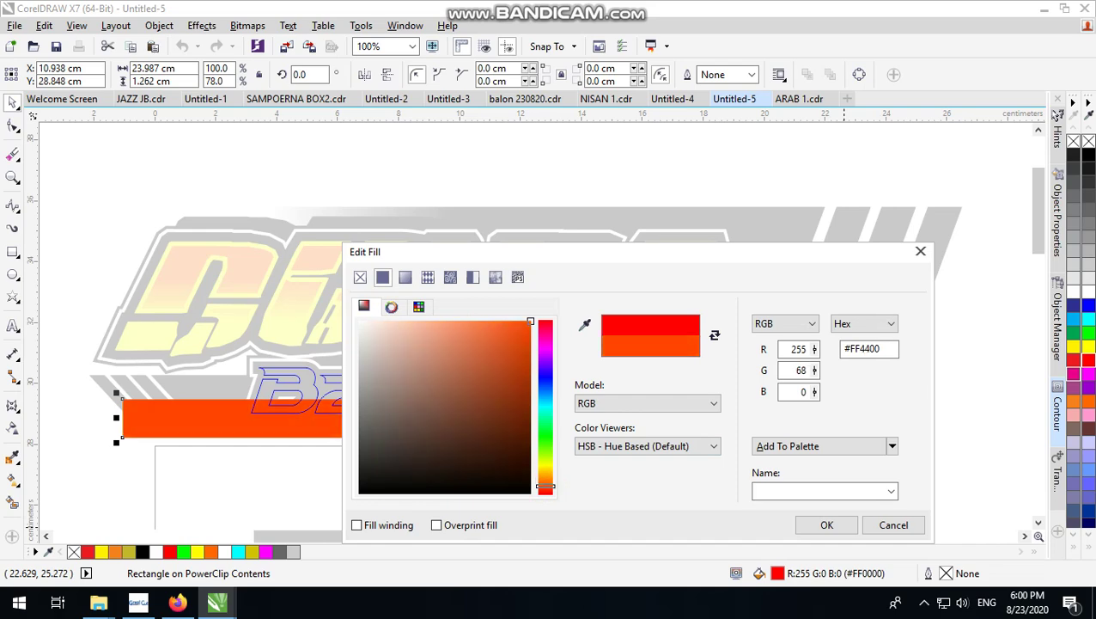
left_click(826, 524)
left_click(926, 419)
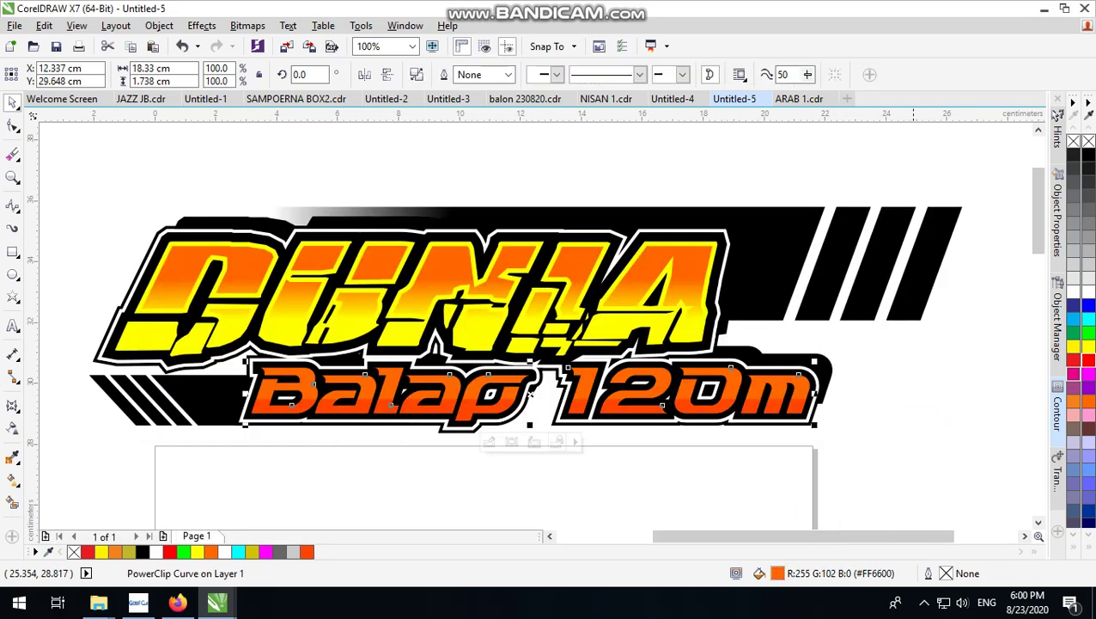
Clear the selection and pick the Balap 120m group.
left_click(749, 447)
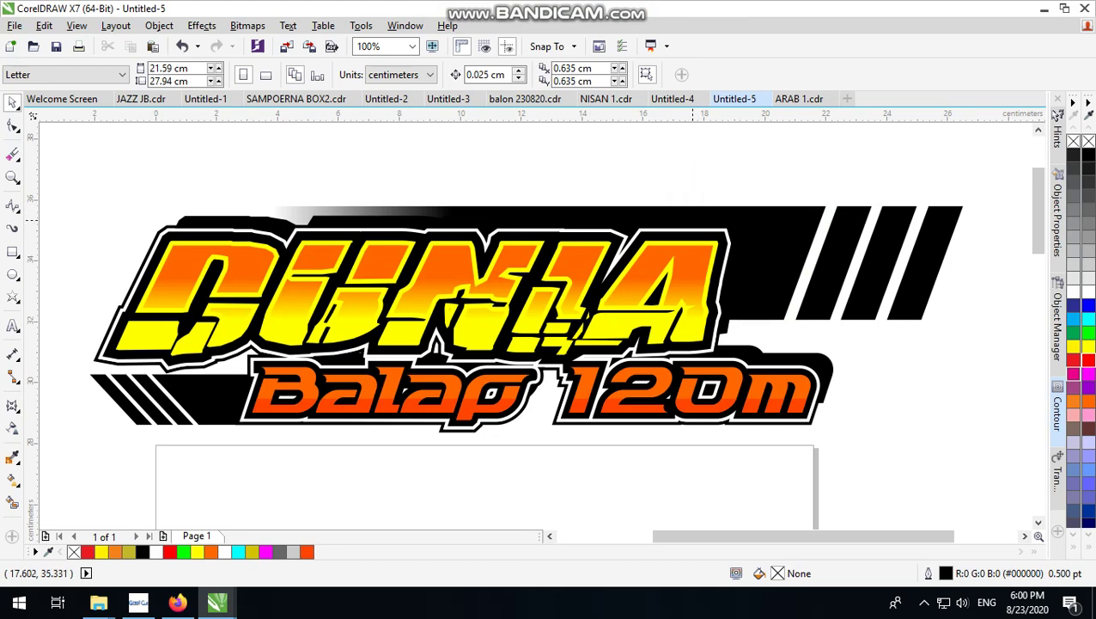
left_click(859, 421)
left_click(895, 367)
scroll(682, 390, "down", 2)
left_click(943, 347)
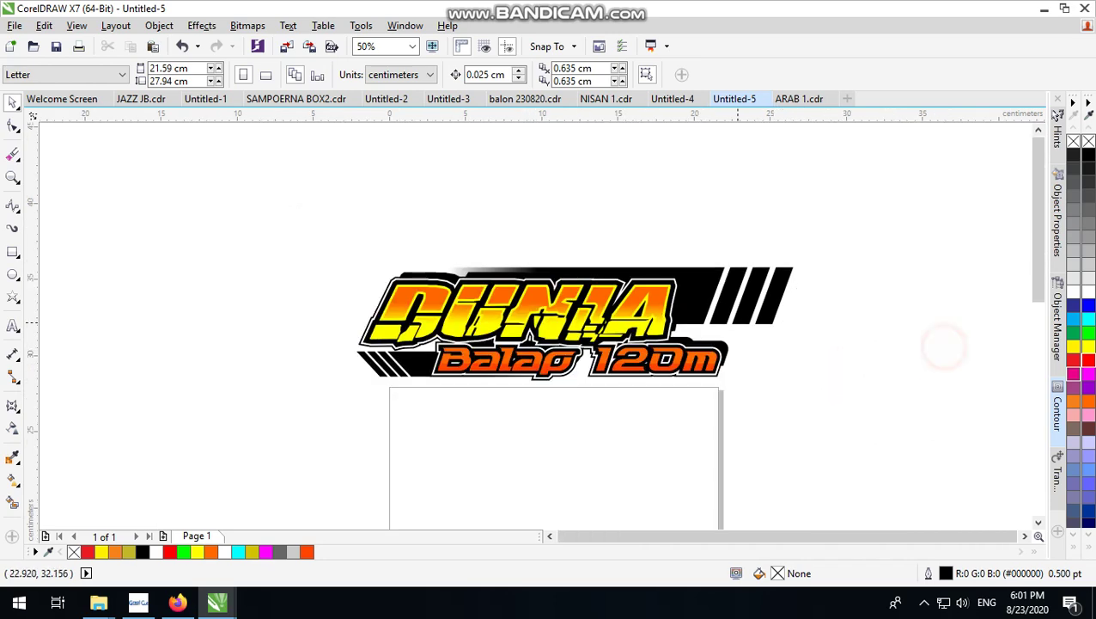
scroll(801, 409, "up", 2)
Nudge the Balap 120m group slightly up and right, then zoom out to the whole logo.
left_click_drag(715, 372, 729, 352)
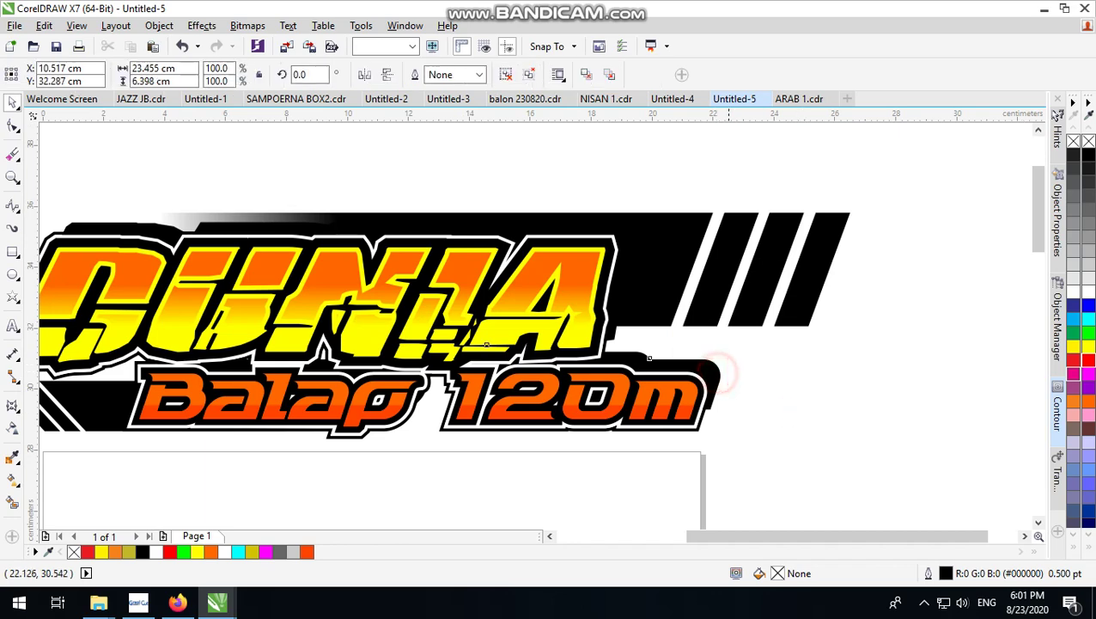
left_click(808, 372)
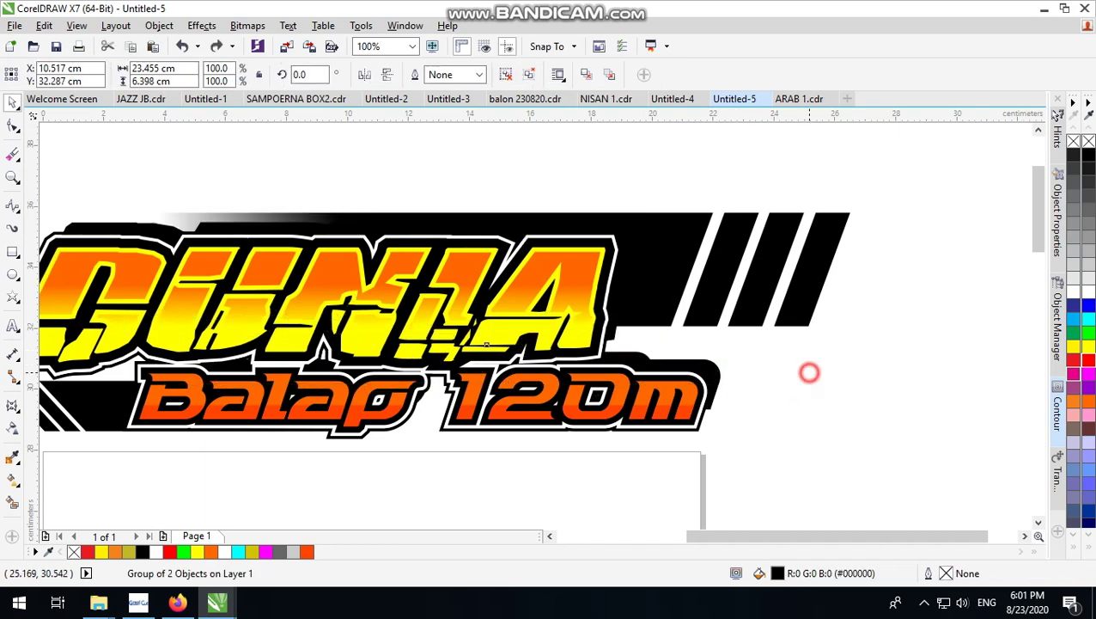
scroll(777, 409, "down", 2)
left_click(828, 396)
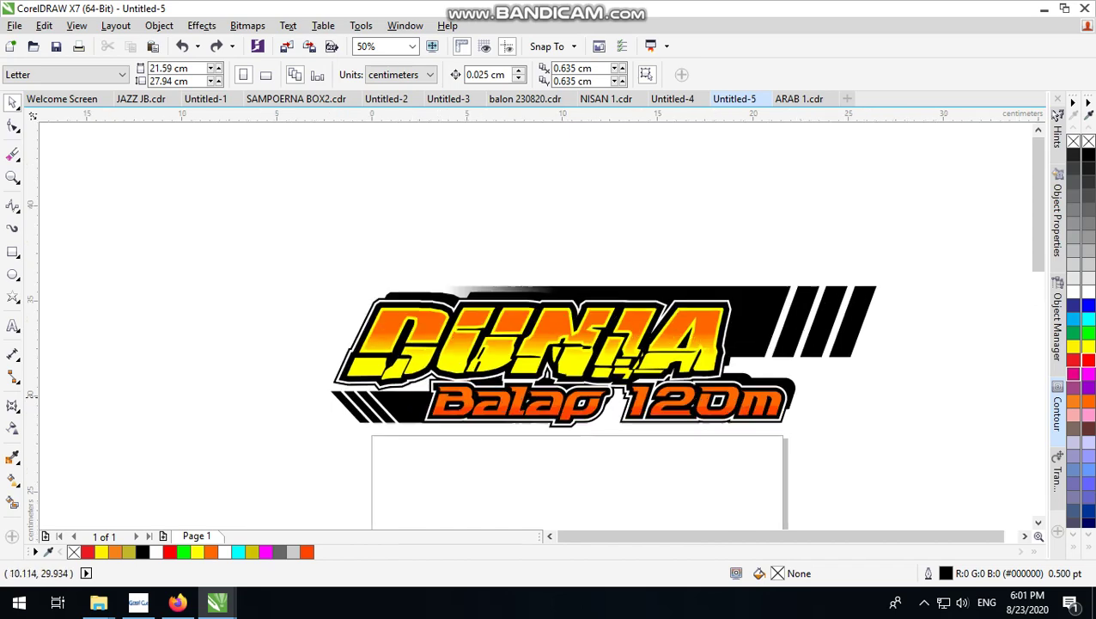
scroll(564, 413, "up", 1)
left_click(640, 468)
scroll(636, 429, "up", 1)
scroll(632, 387, "up", 1)
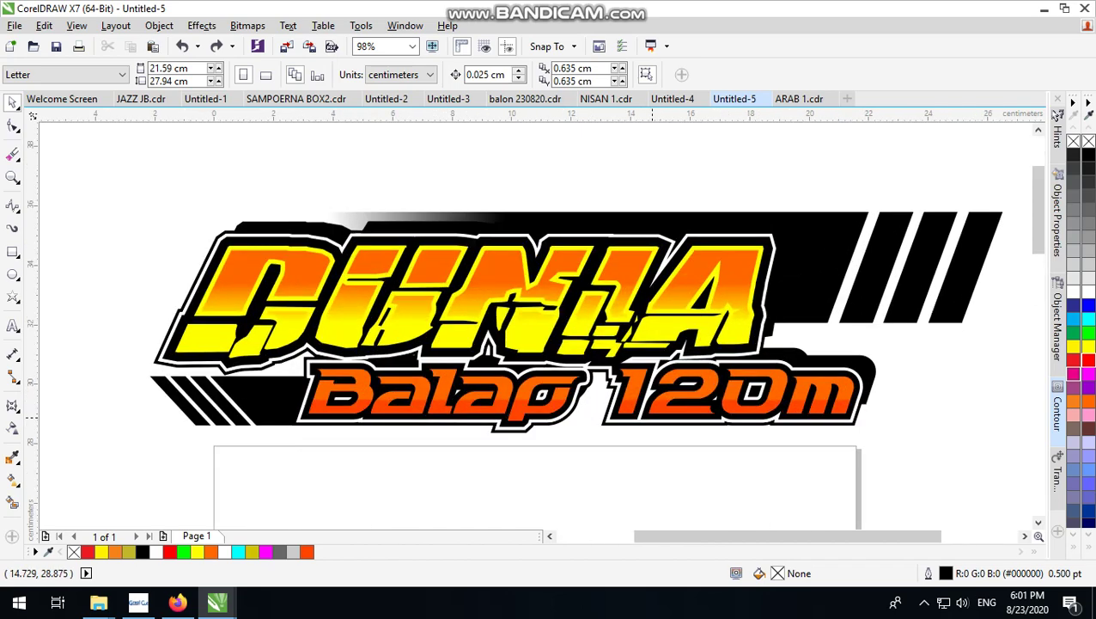
scroll(620, 384, "up", 1)
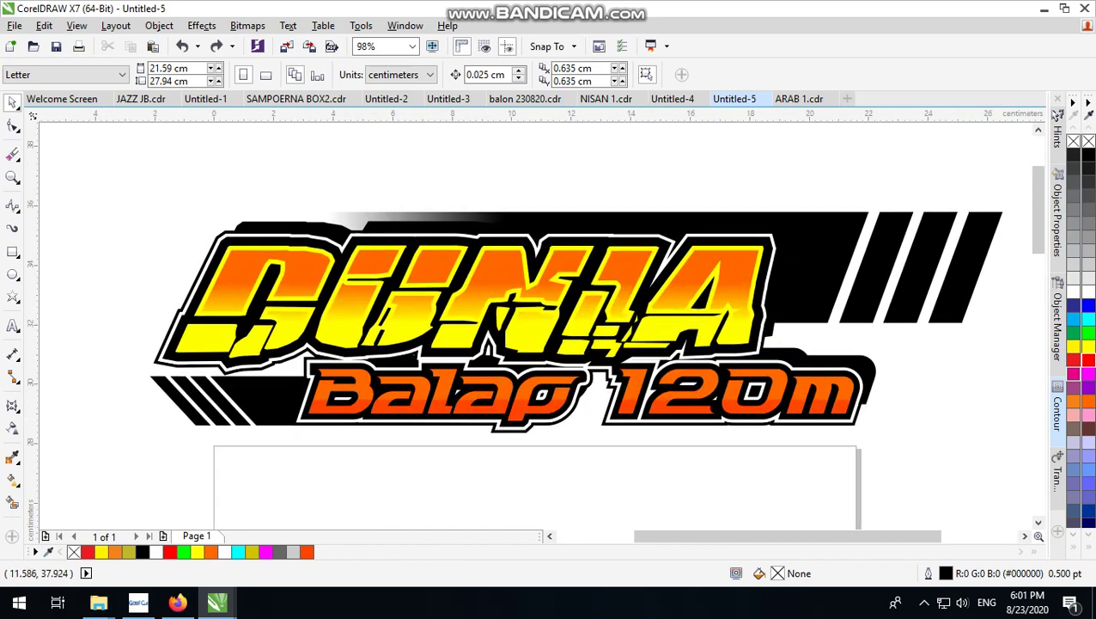